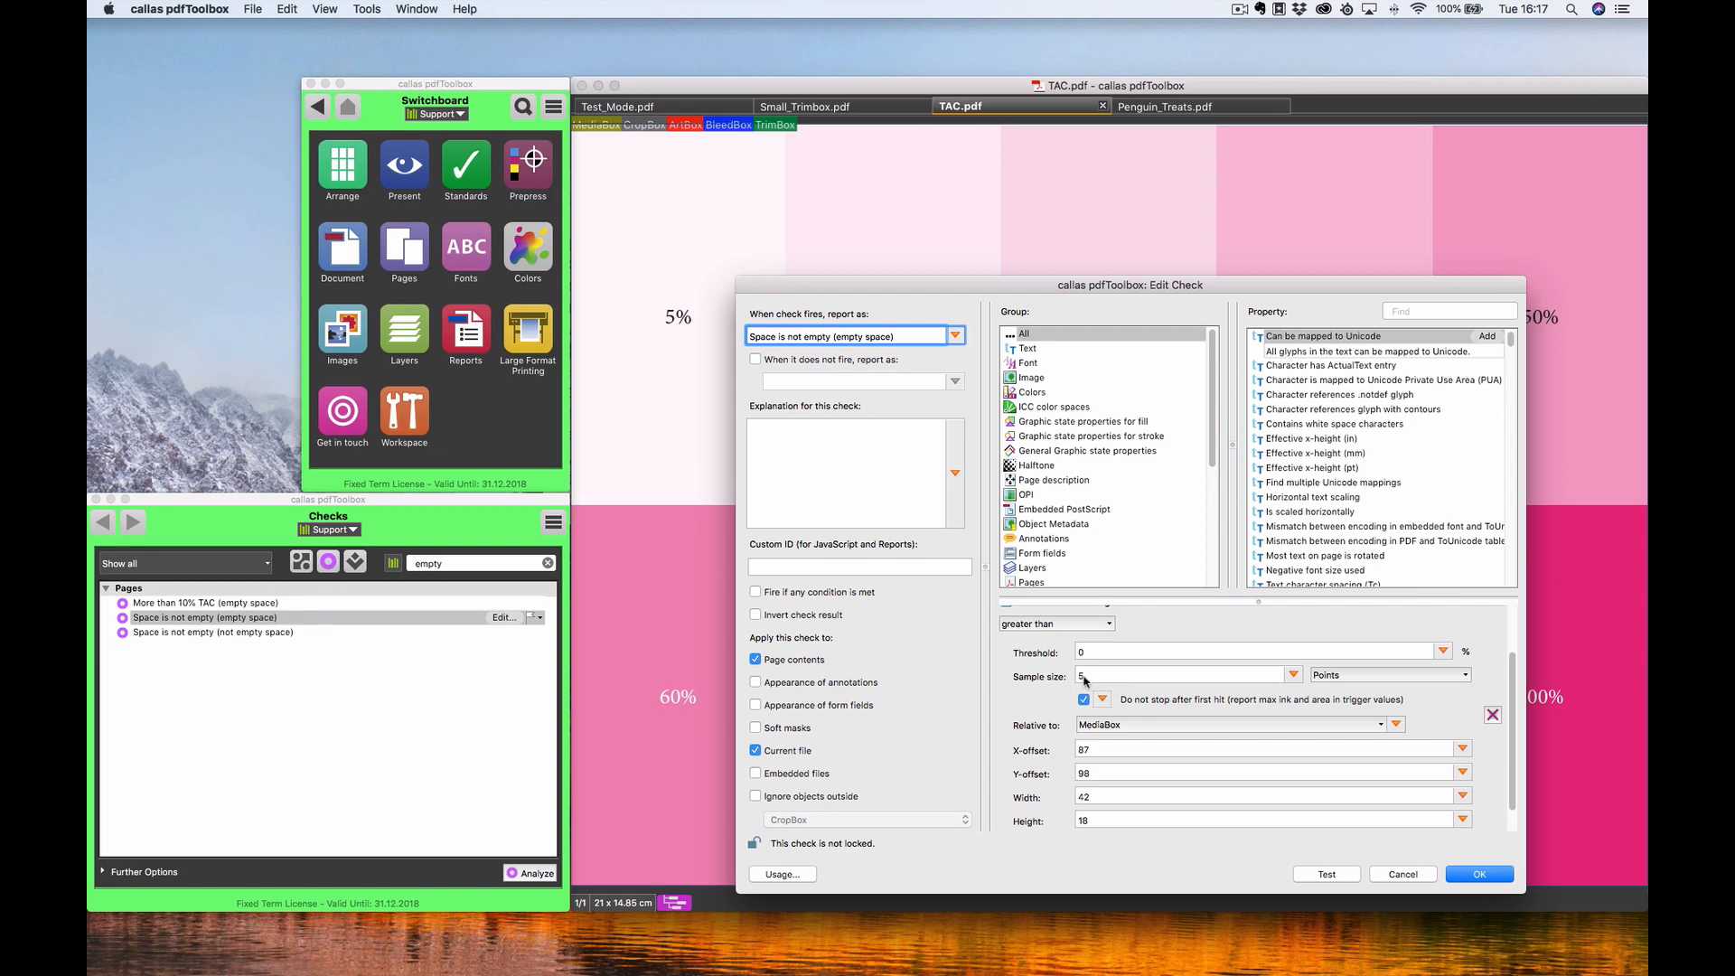
# Step: Review the sample size and the custom area's offset settings in the "Space is not empty (empty space)" check
pyautogui.click(1185, 683)
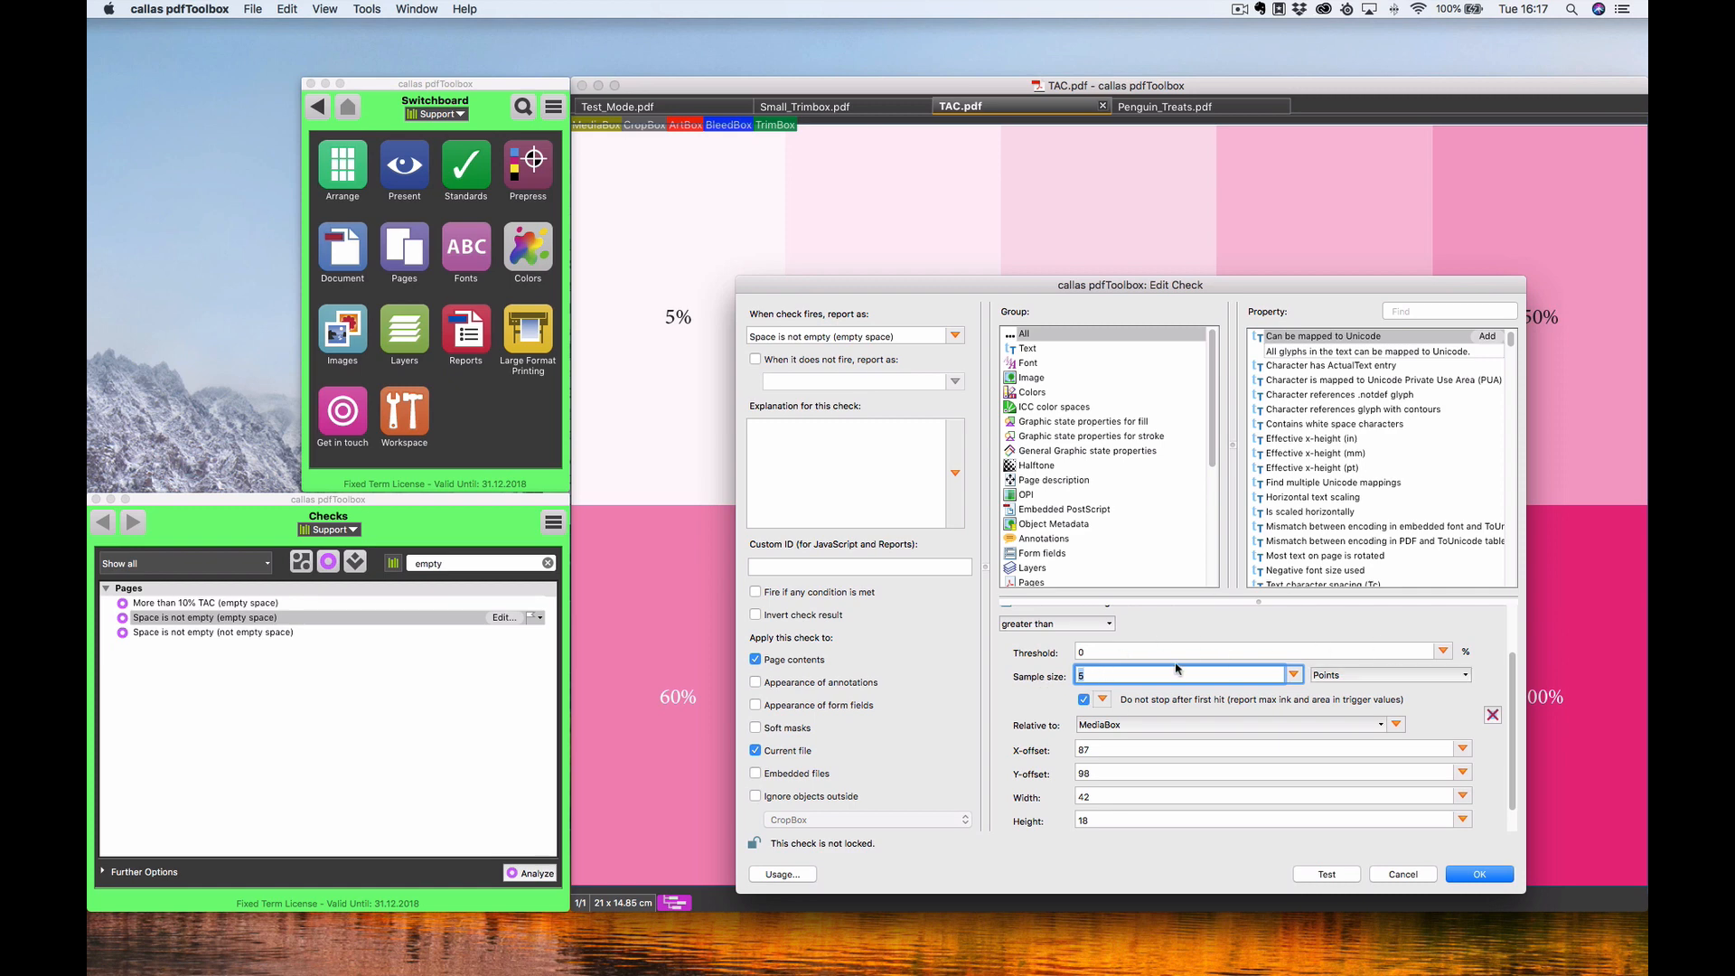
pyautogui.write('8')
pyautogui.scroll(-2, 1034, 702)
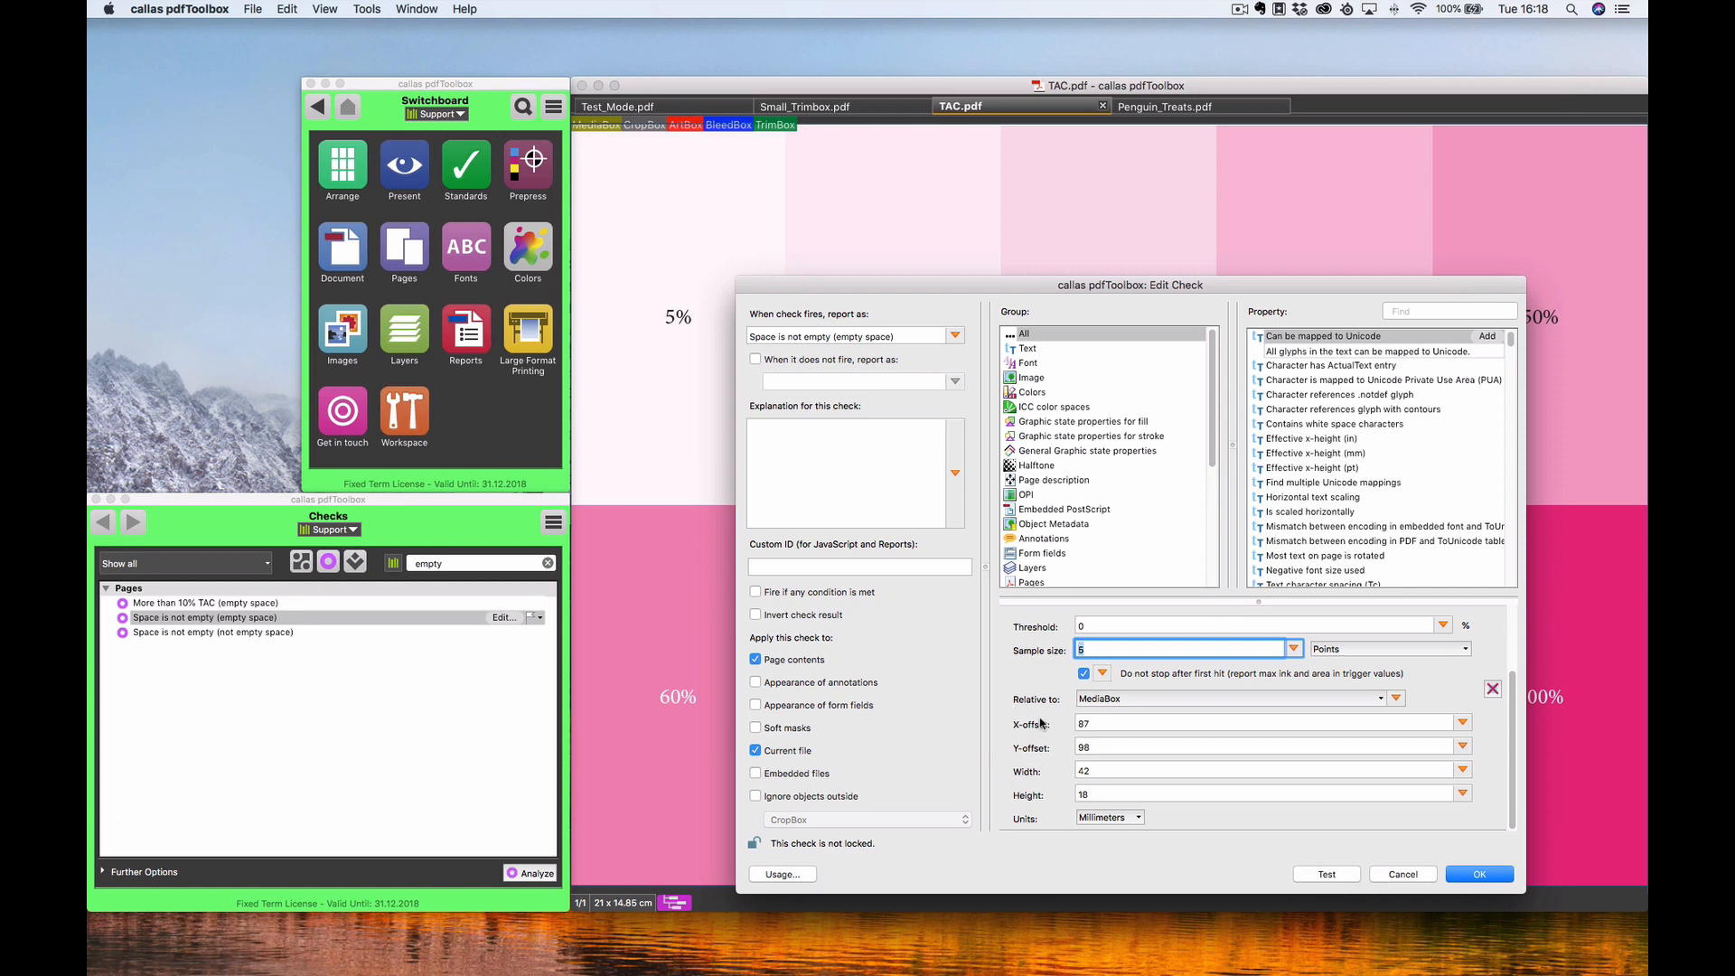
pyautogui.click(1102, 724)
pyautogui.press('Tab')
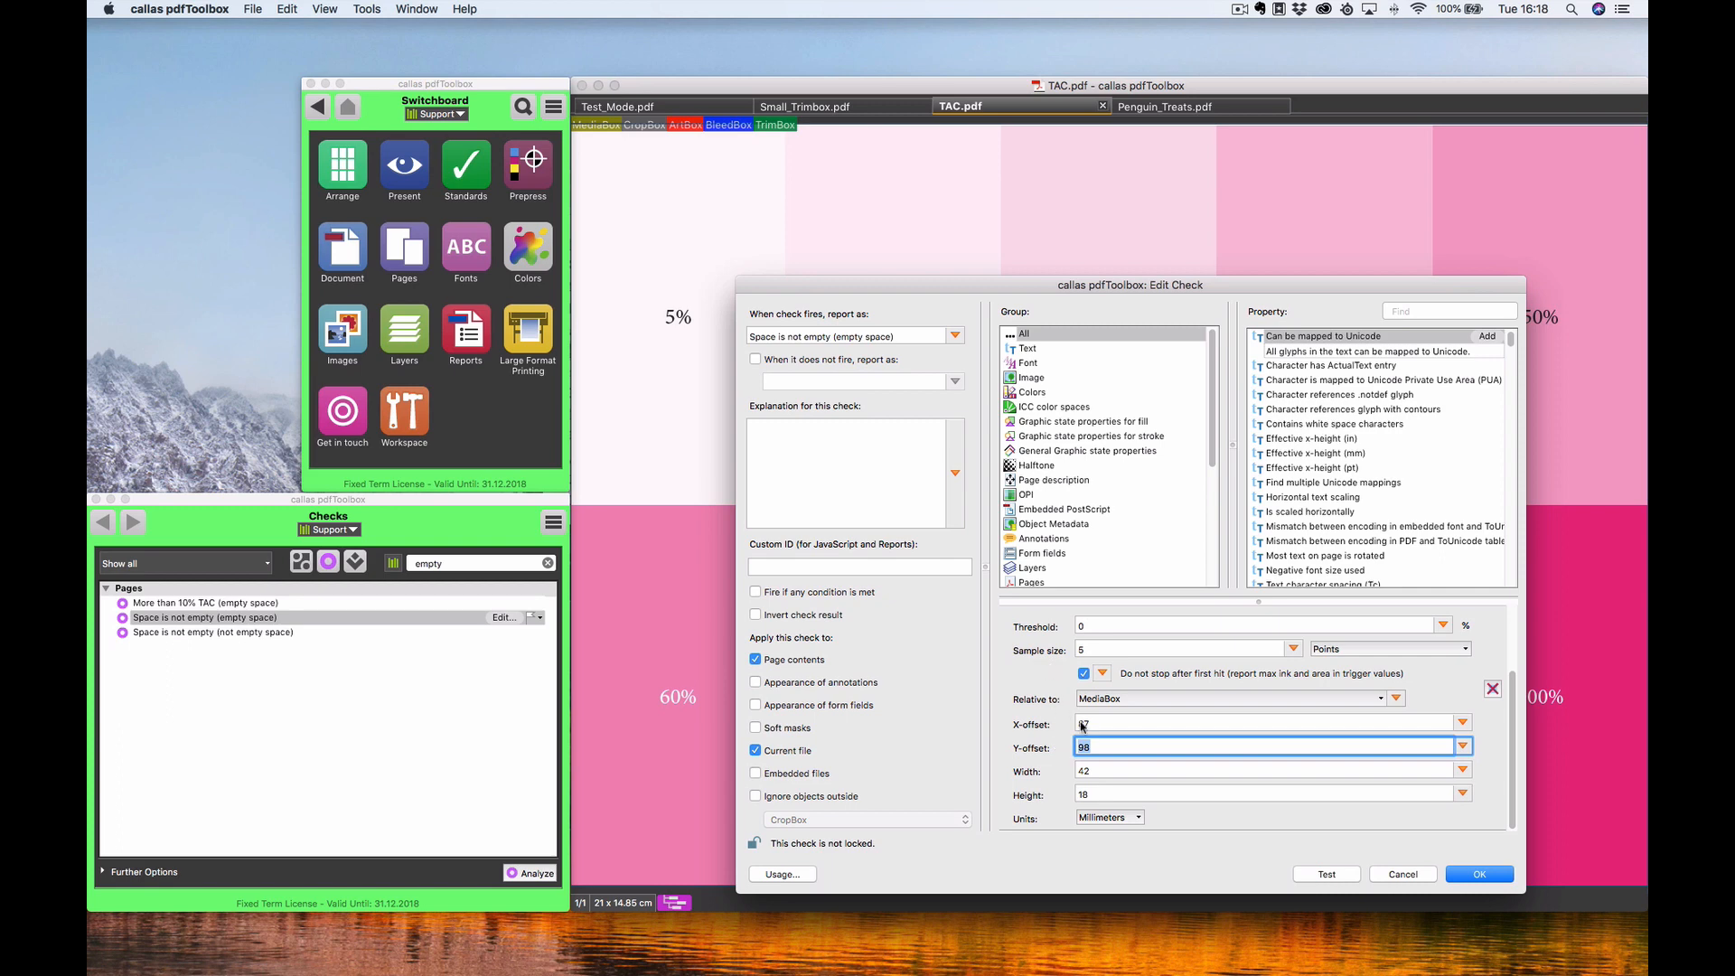
pyautogui.hotkey('shift', 'Tab')
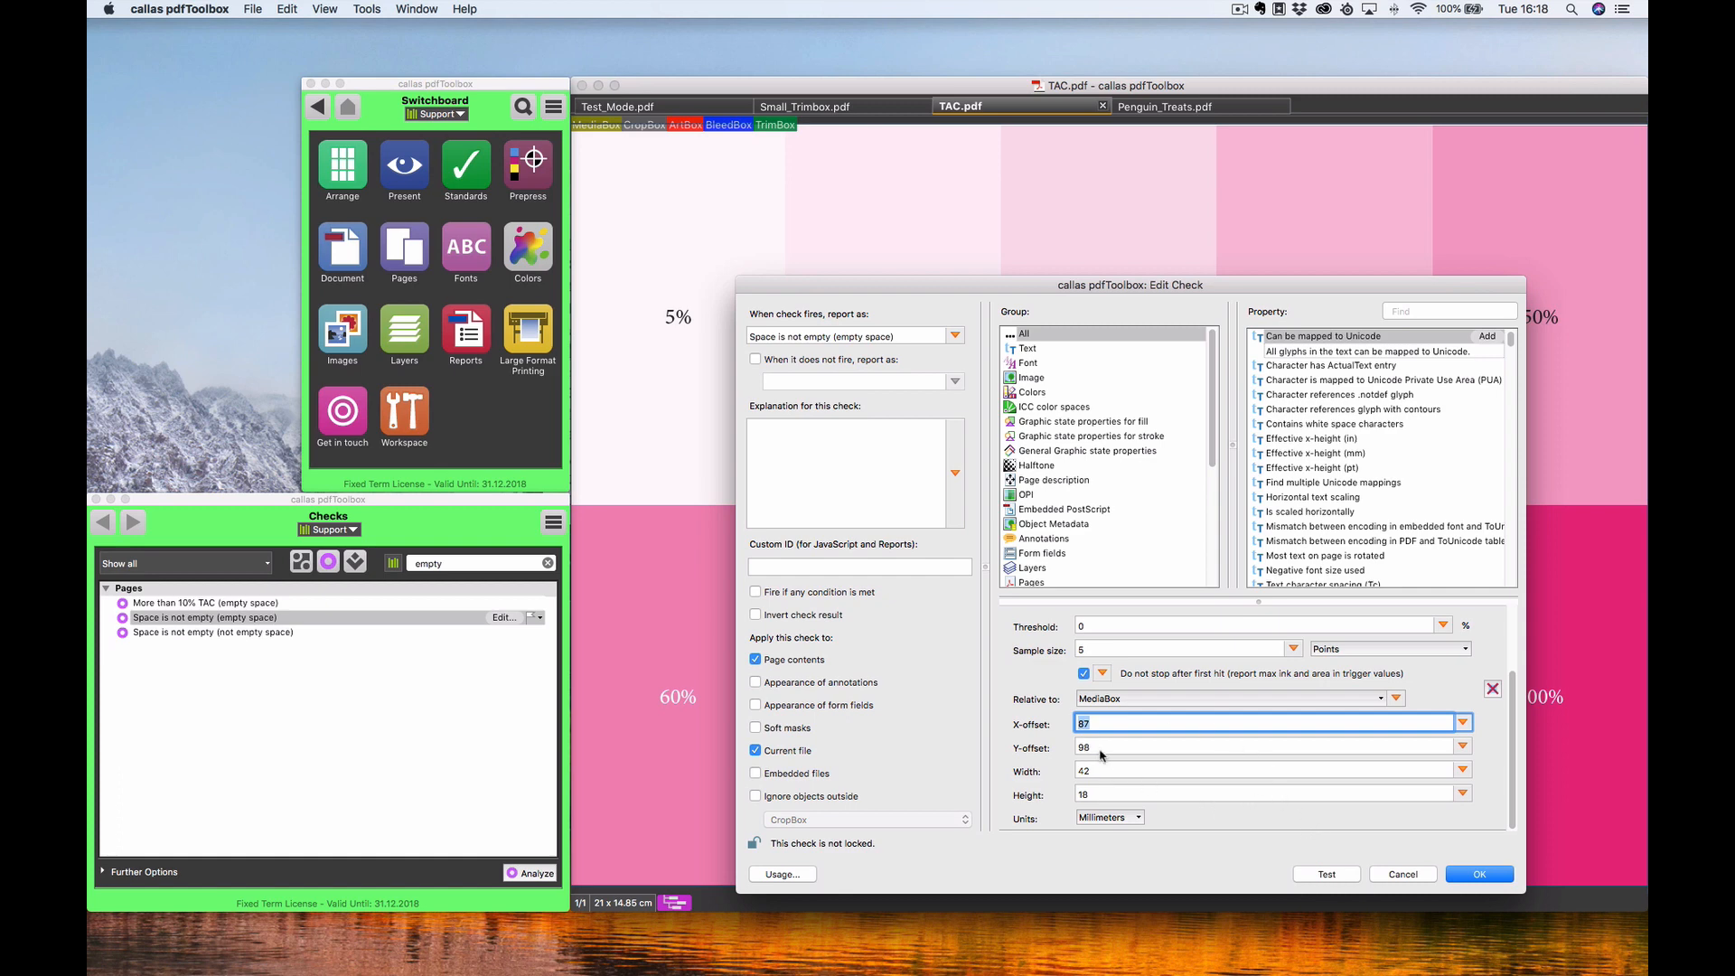
# Step: Test the "Space is not empty (empty space)" check on TAC.pdf and close the check without saving
pyautogui.click(1325, 874)
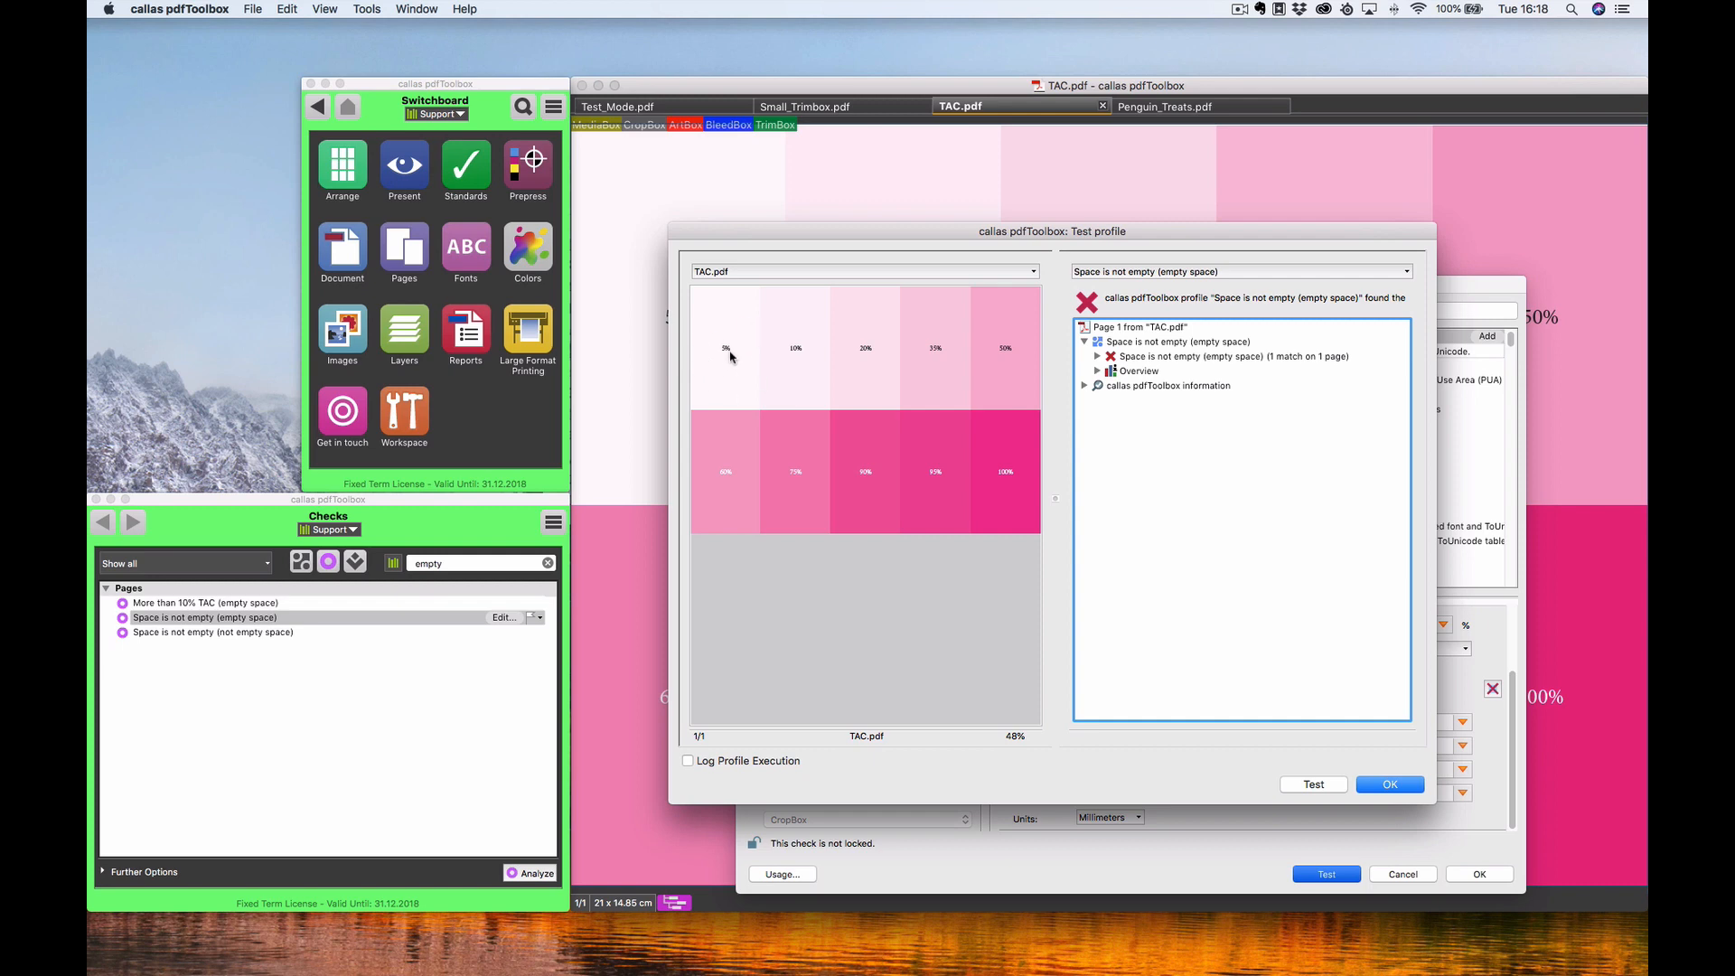
pyautogui.click(1364, 788)
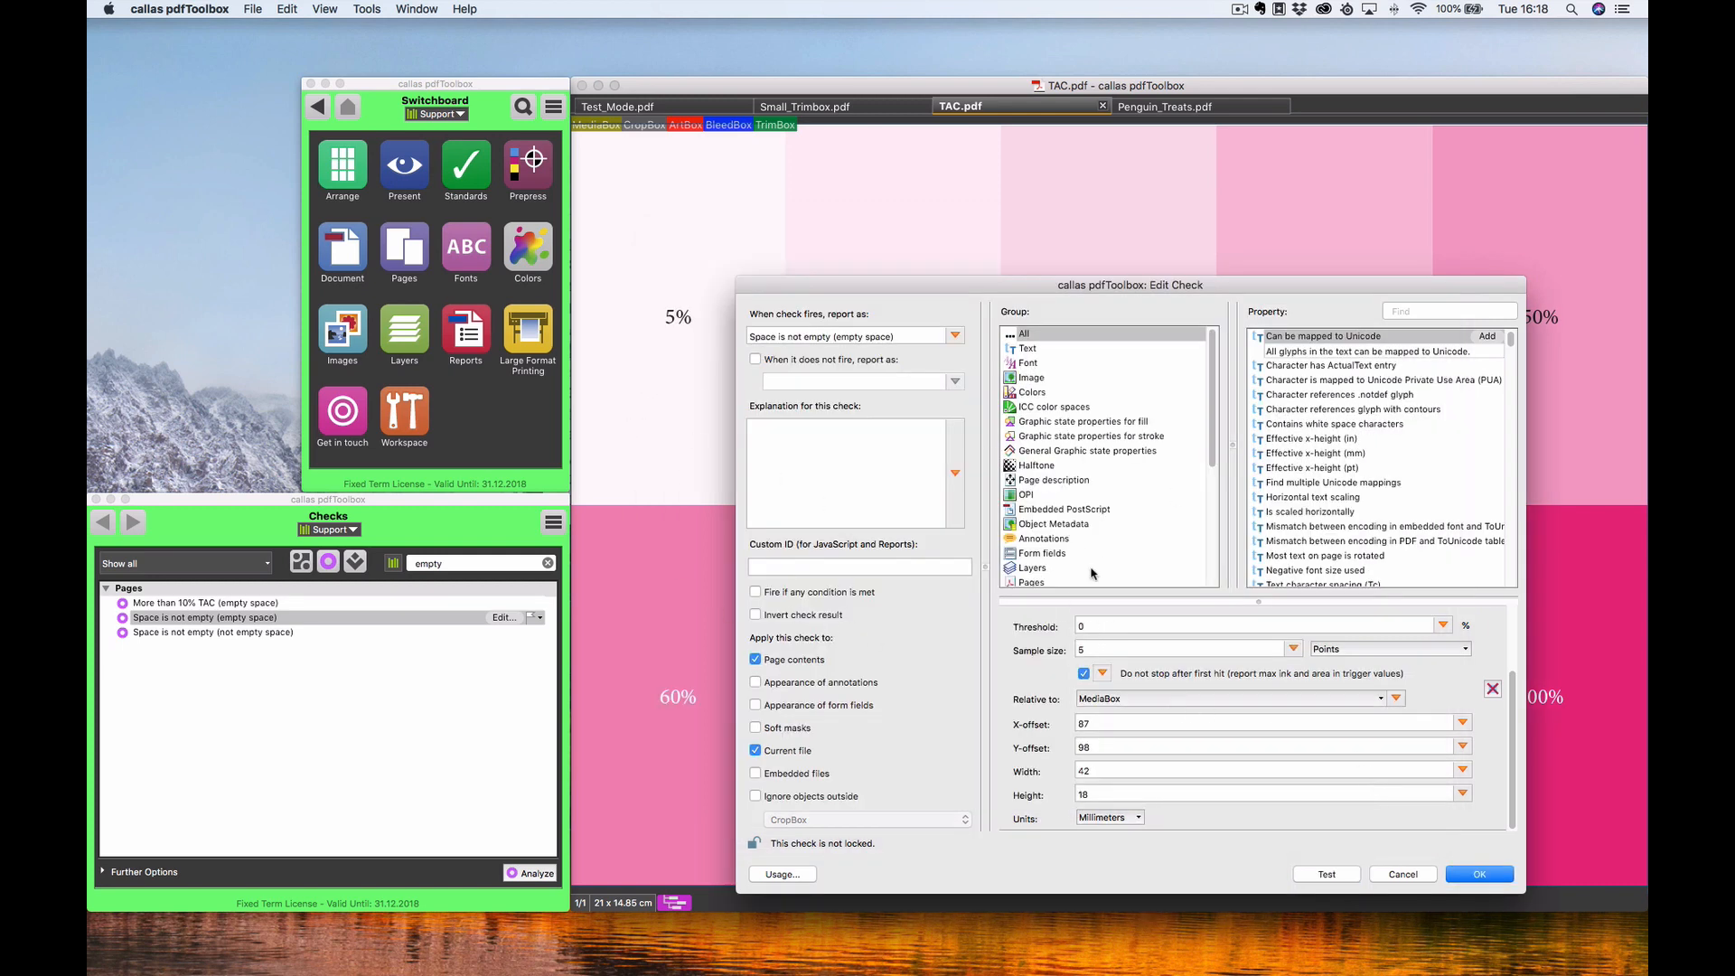
pyautogui.click(1402, 875)
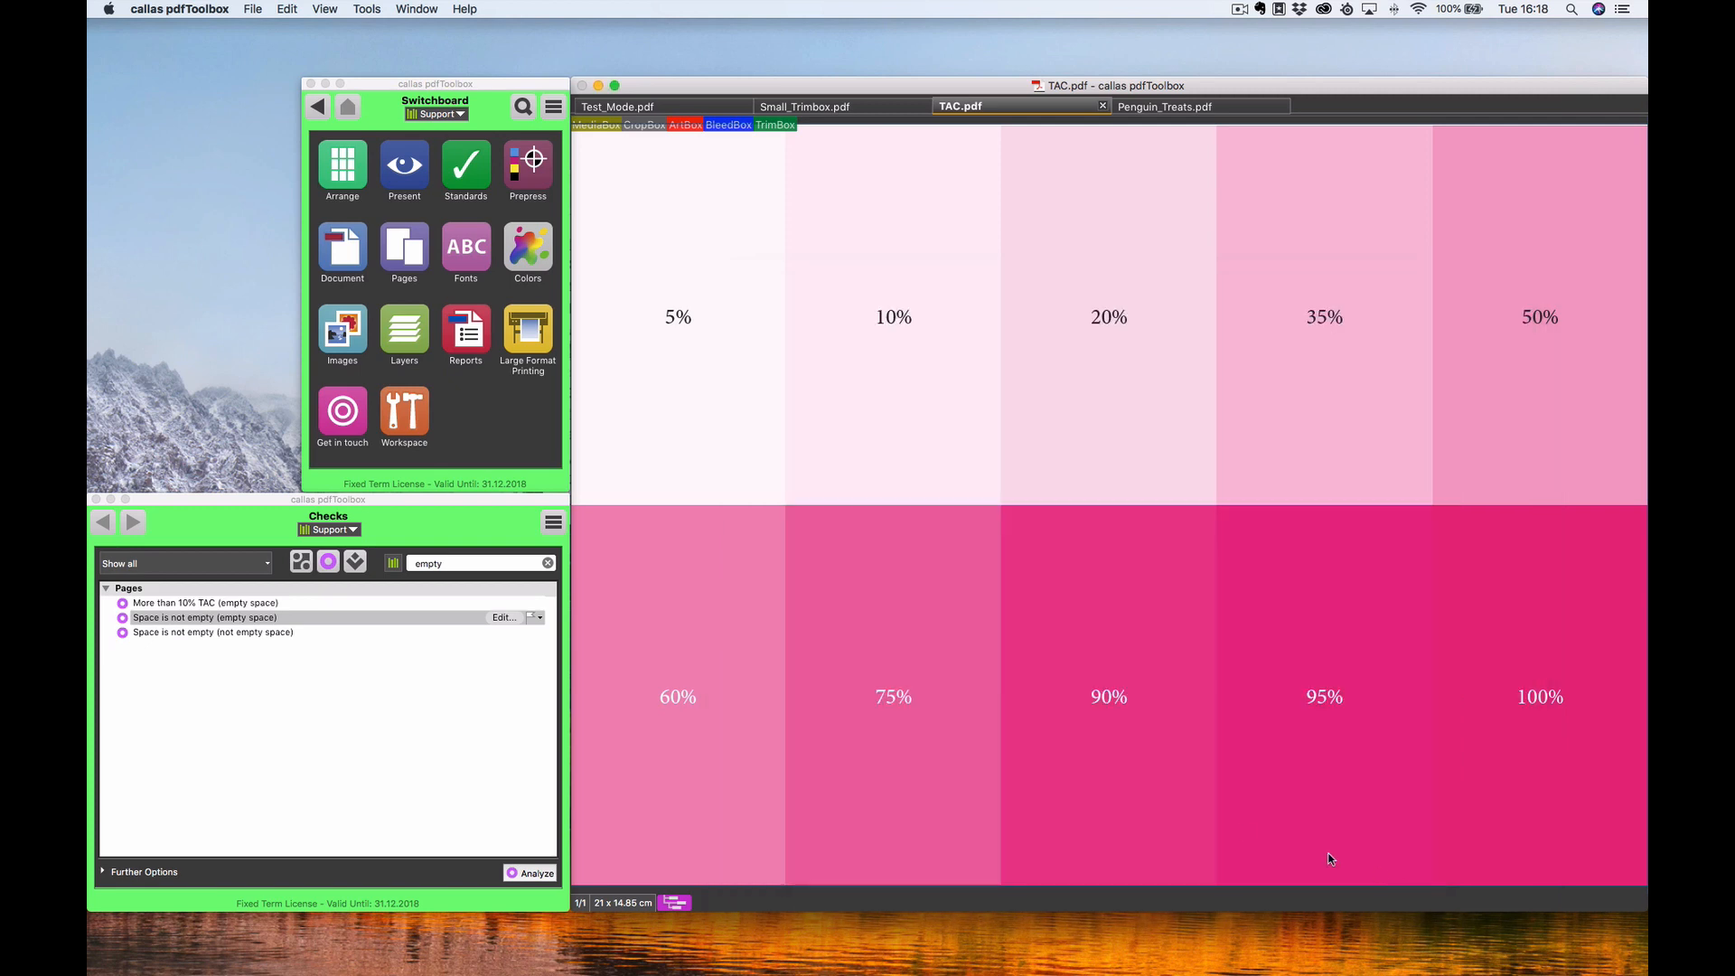
# Step: Open the "Empty Space finder" fixup for editing and test it on TAC.pdf
pyautogui.click(355, 562)
pyautogui.click(196, 608)
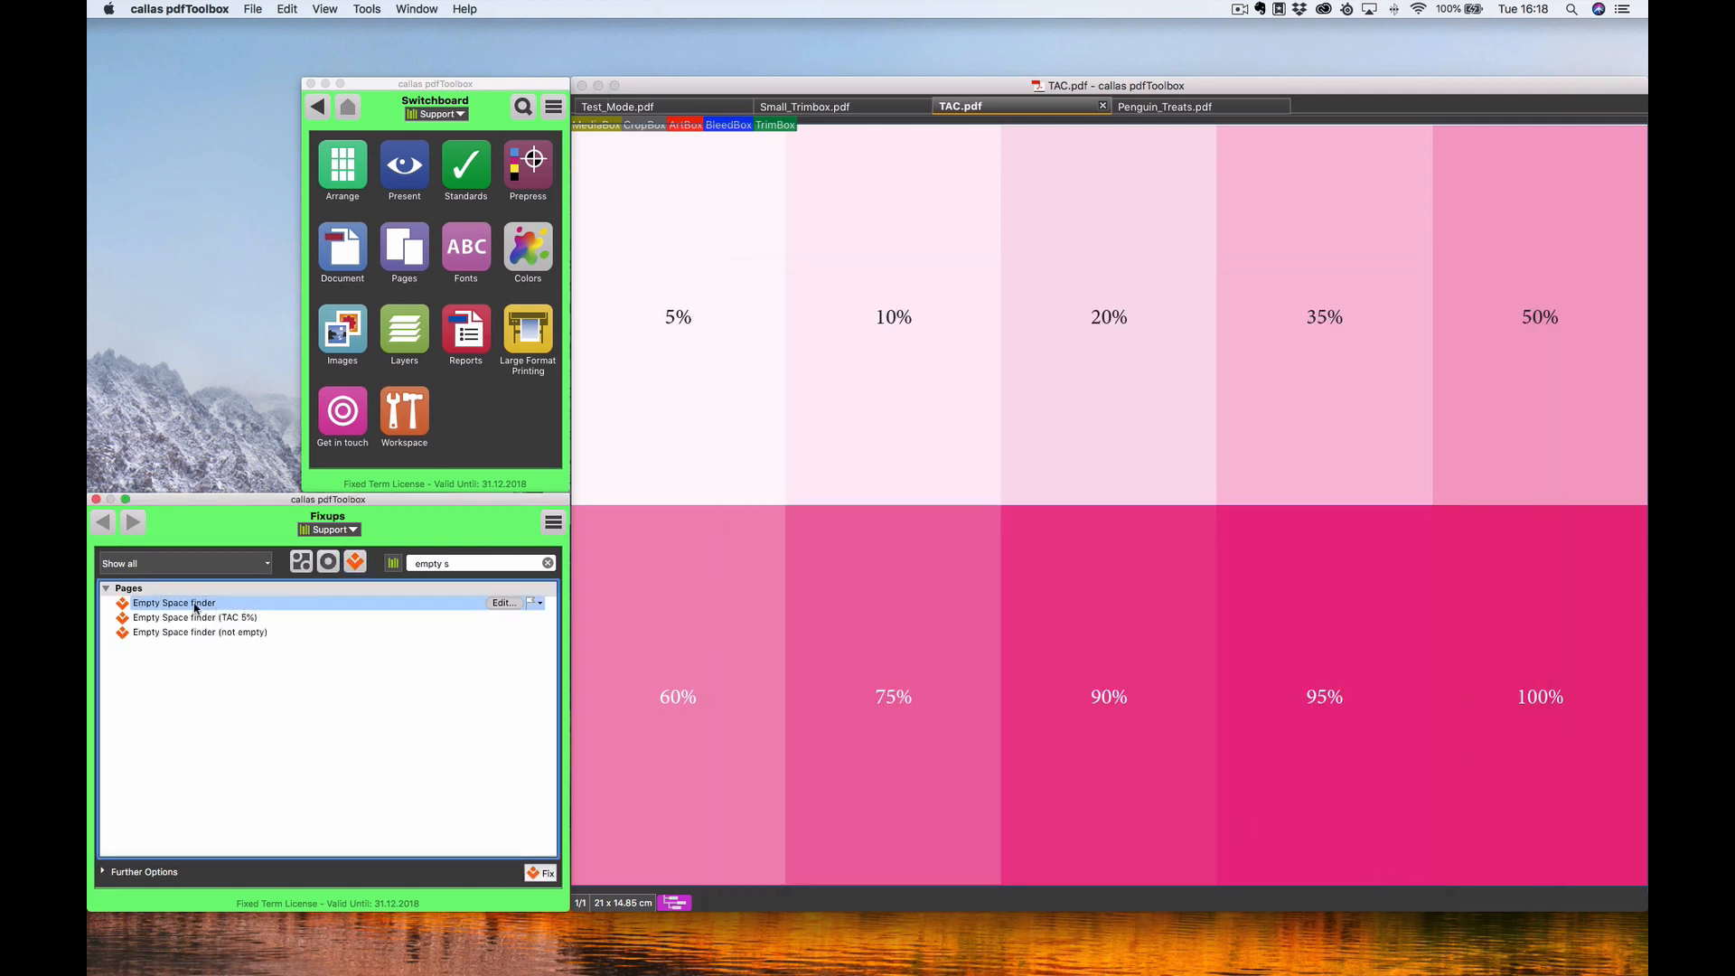
pyautogui.click(500, 603)
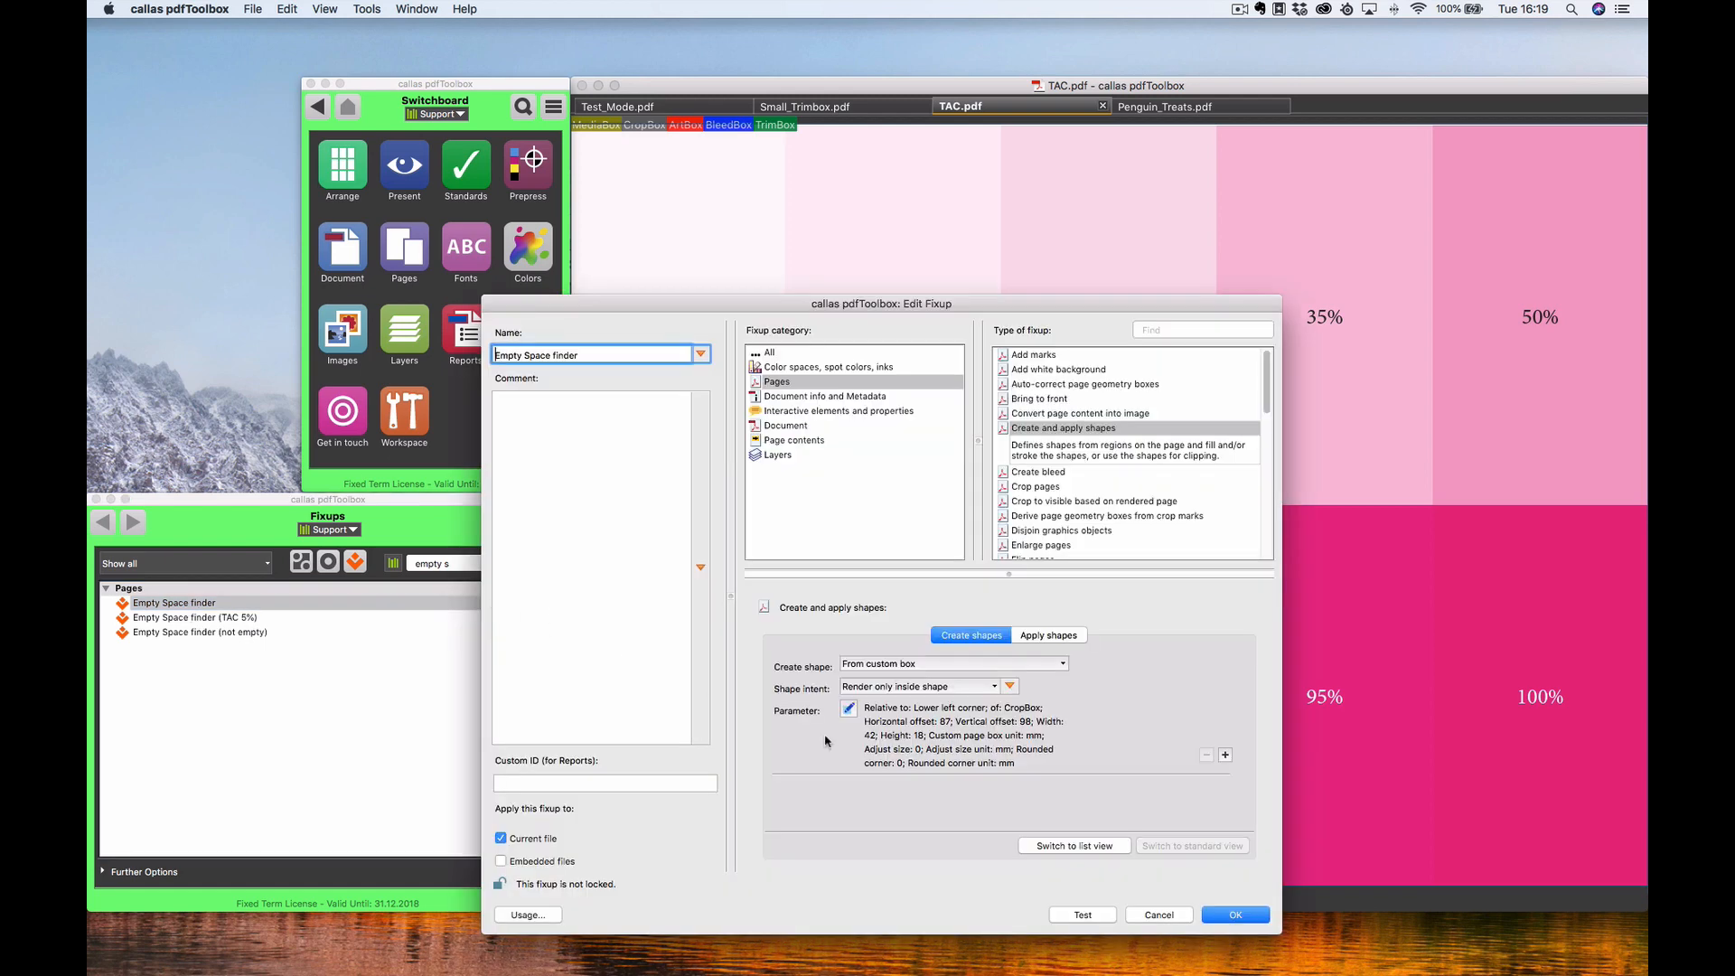
pyautogui.click(1089, 916)
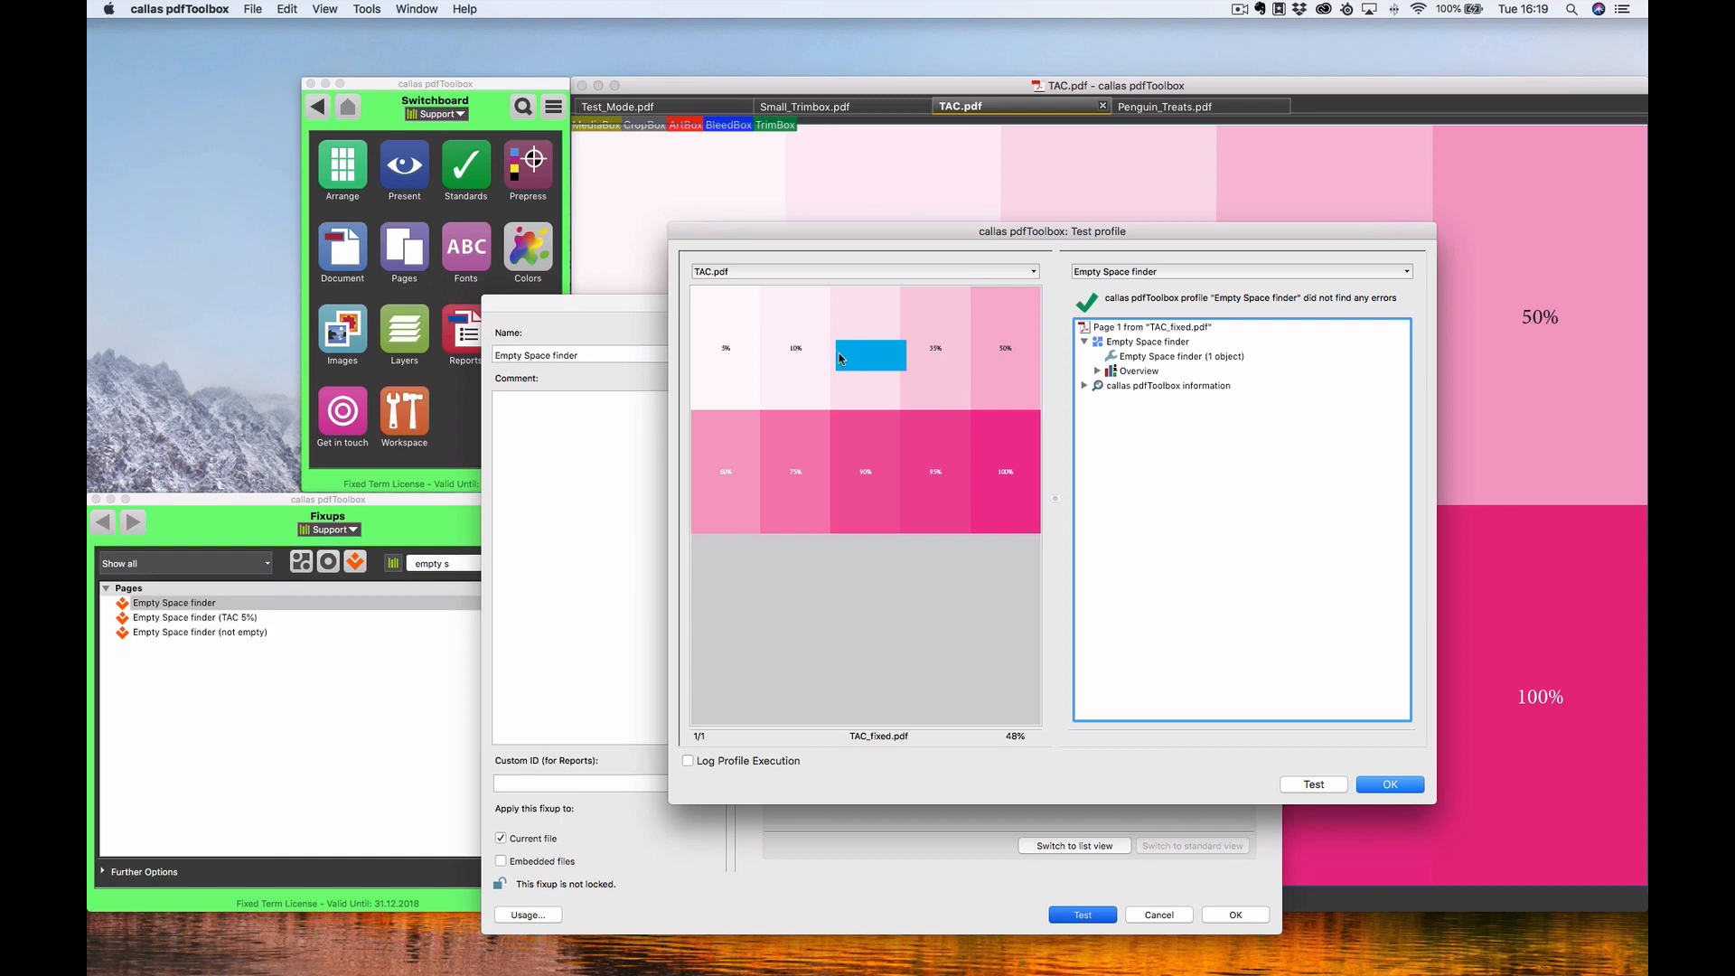
pyautogui.click(1364, 788)
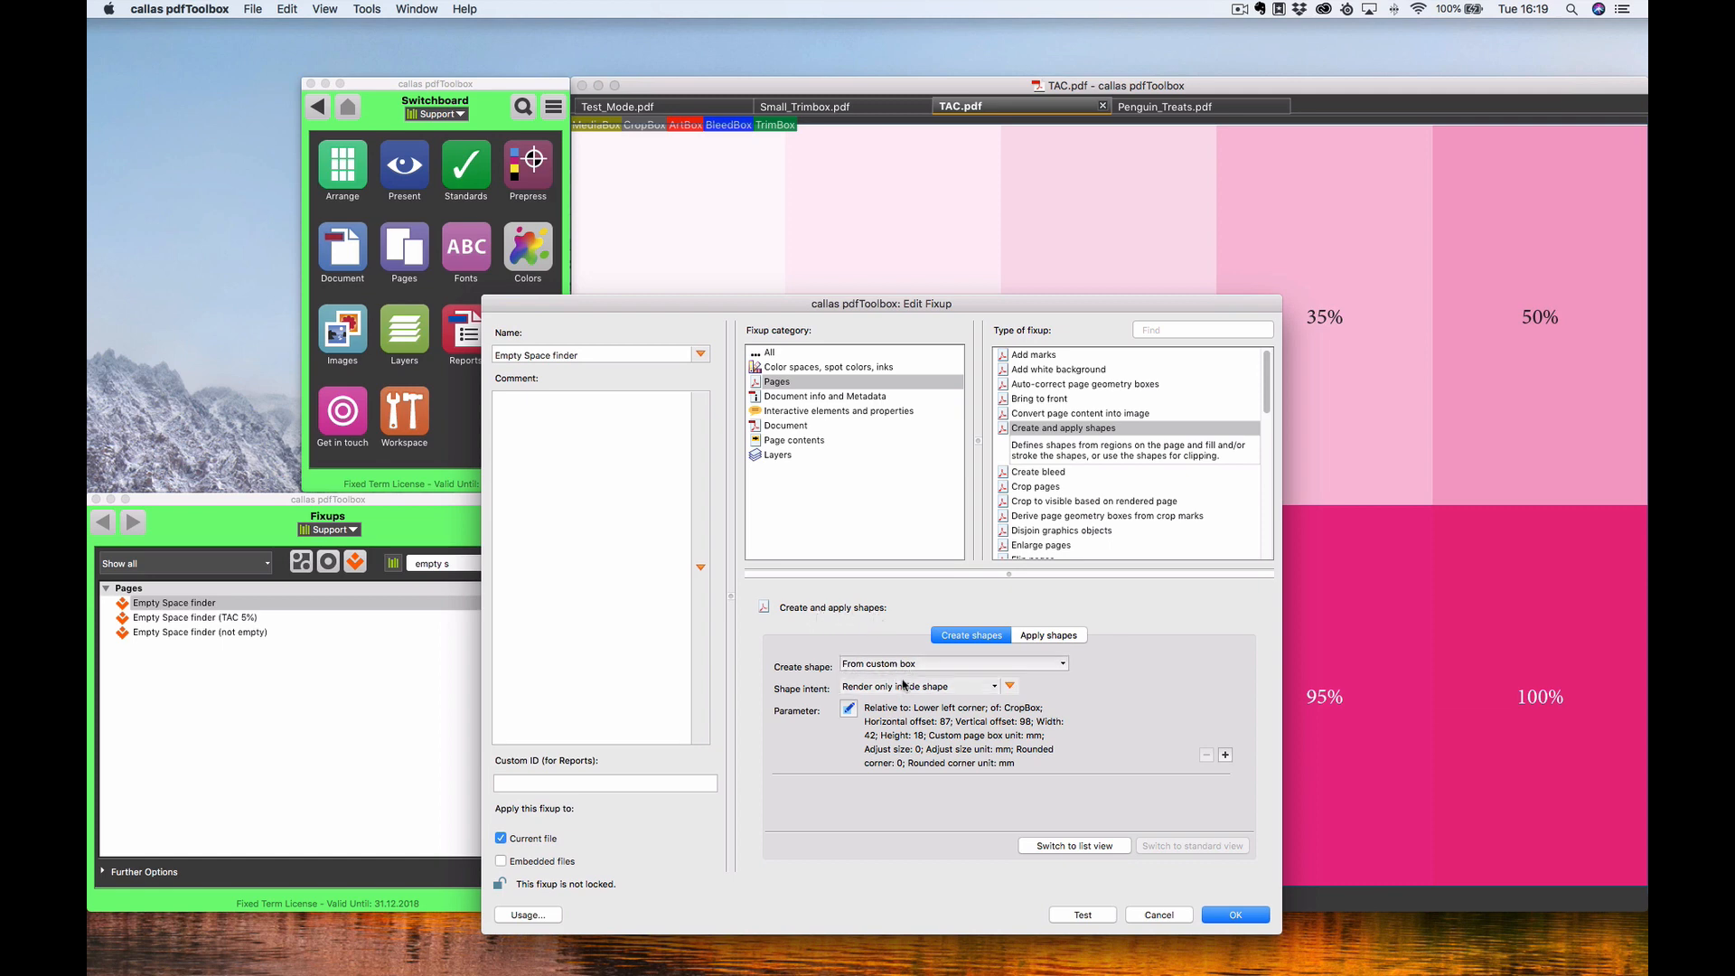
# Step: Examine the "Empty Space finder" fixup's fill and custom box parameters, and close the fixup without saving
pyautogui.click(1044, 638)
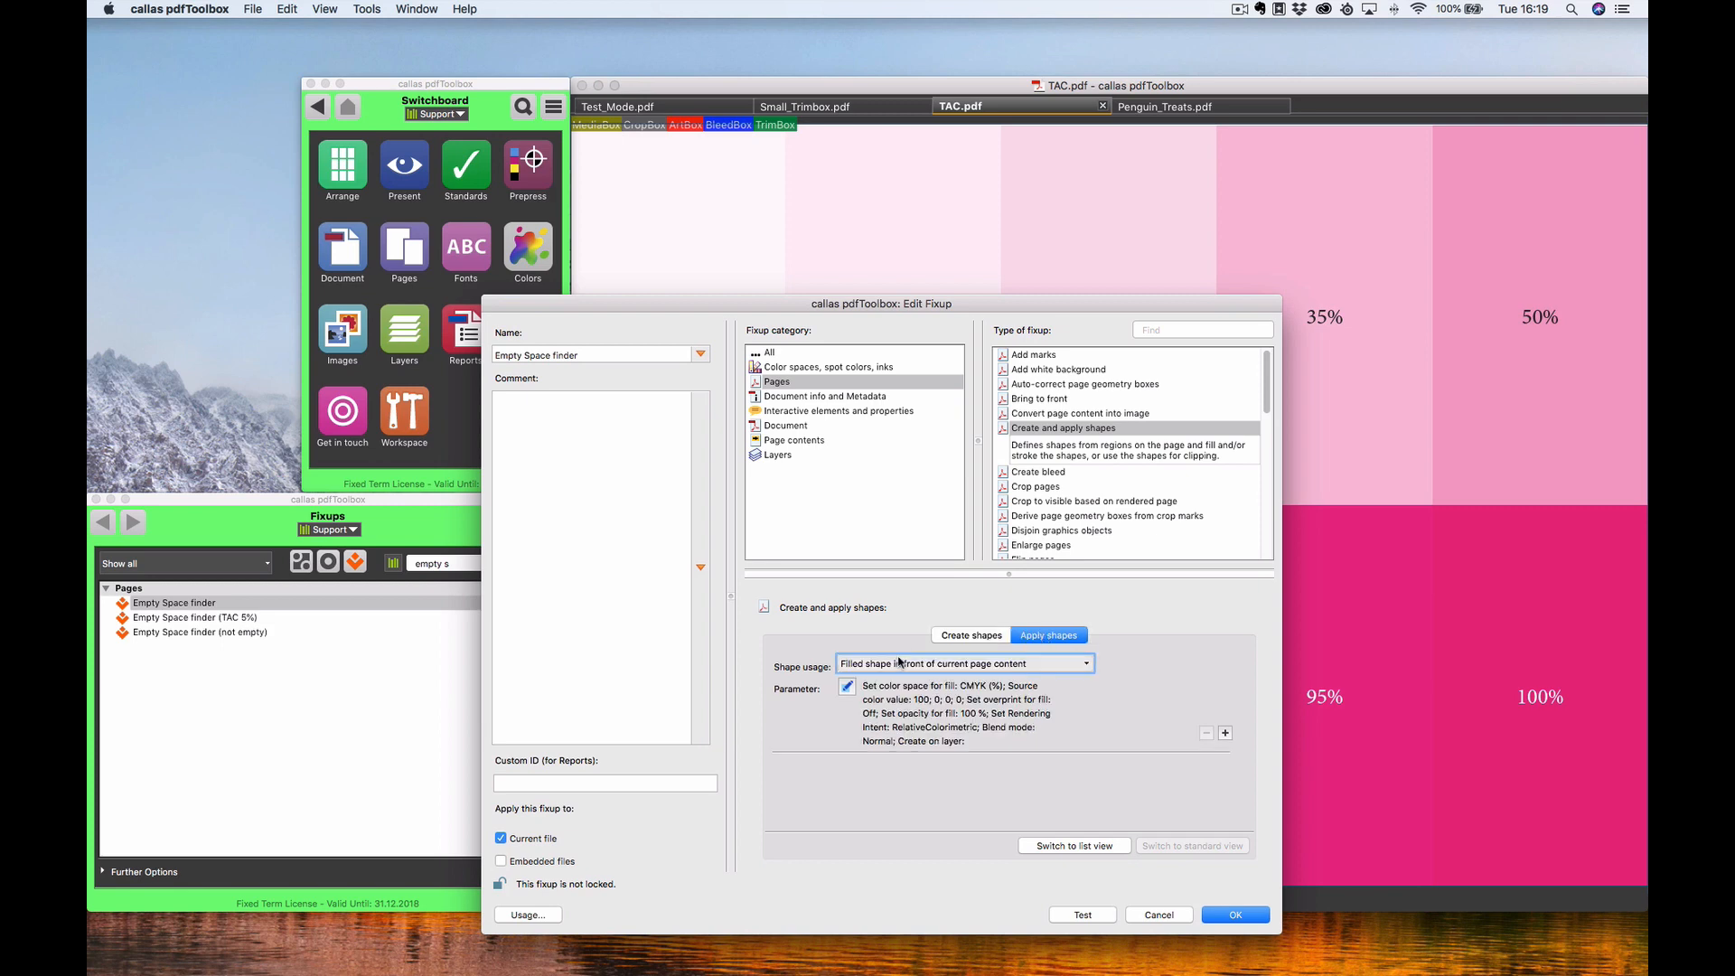
pyautogui.click(847, 686)
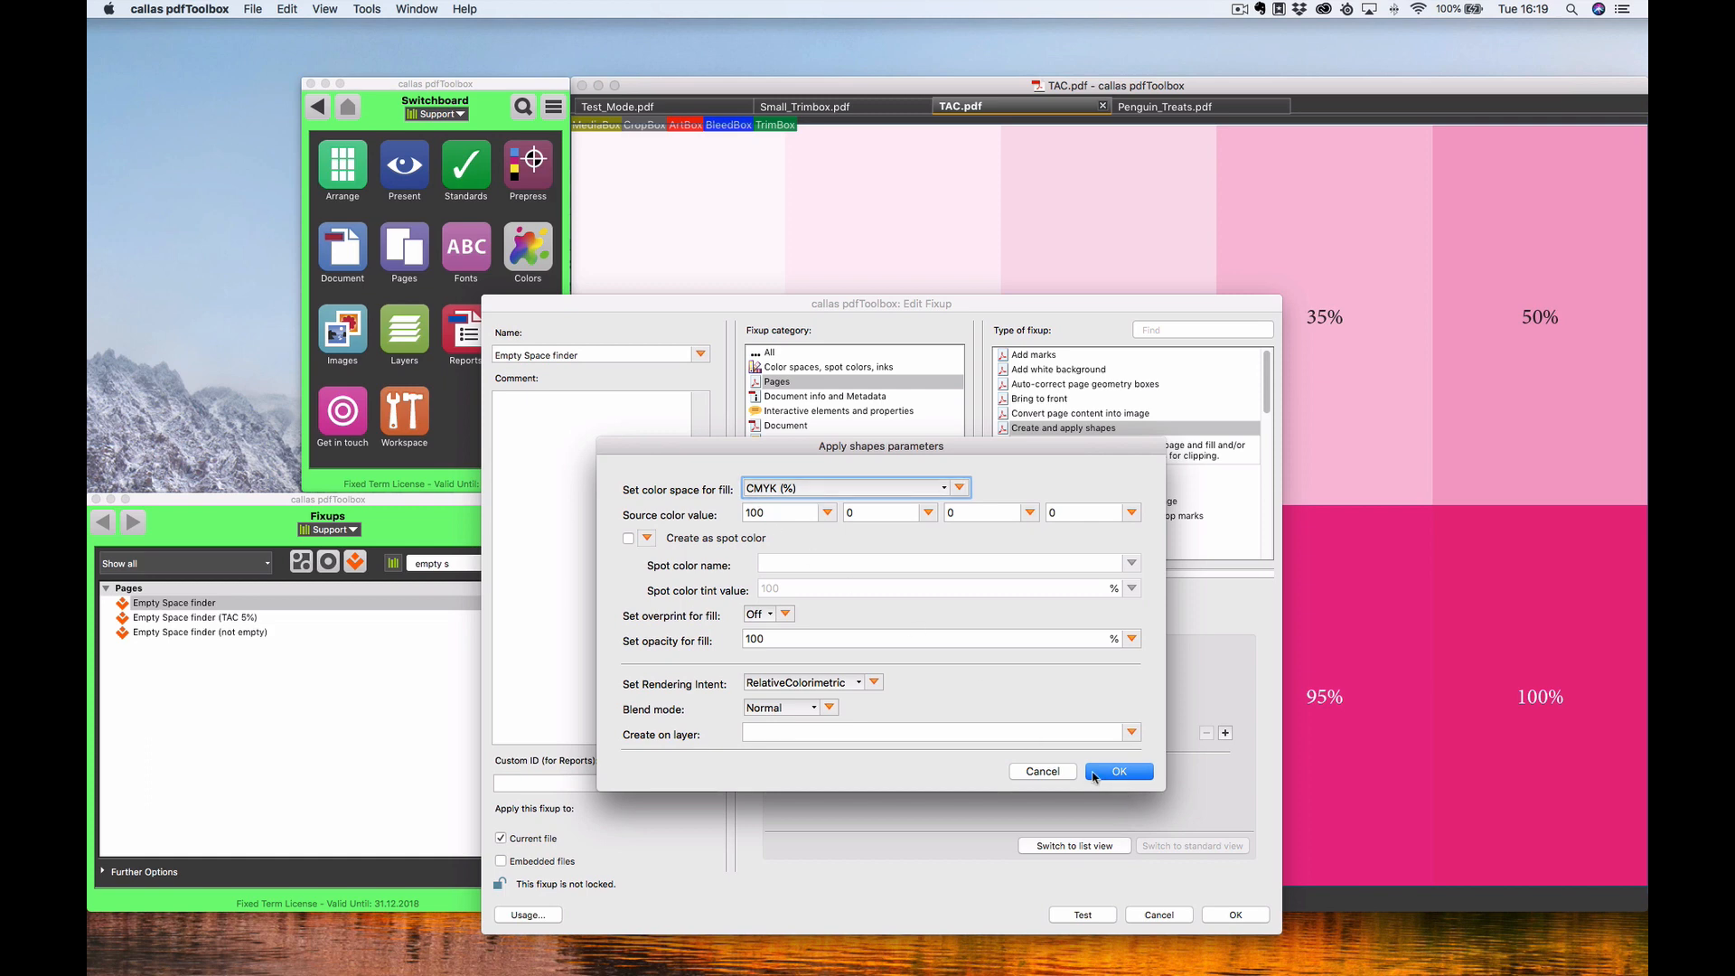
pyautogui.click(1054, 780)
pyautogui.click(972, 636)
pyautogui.click(848, 714)
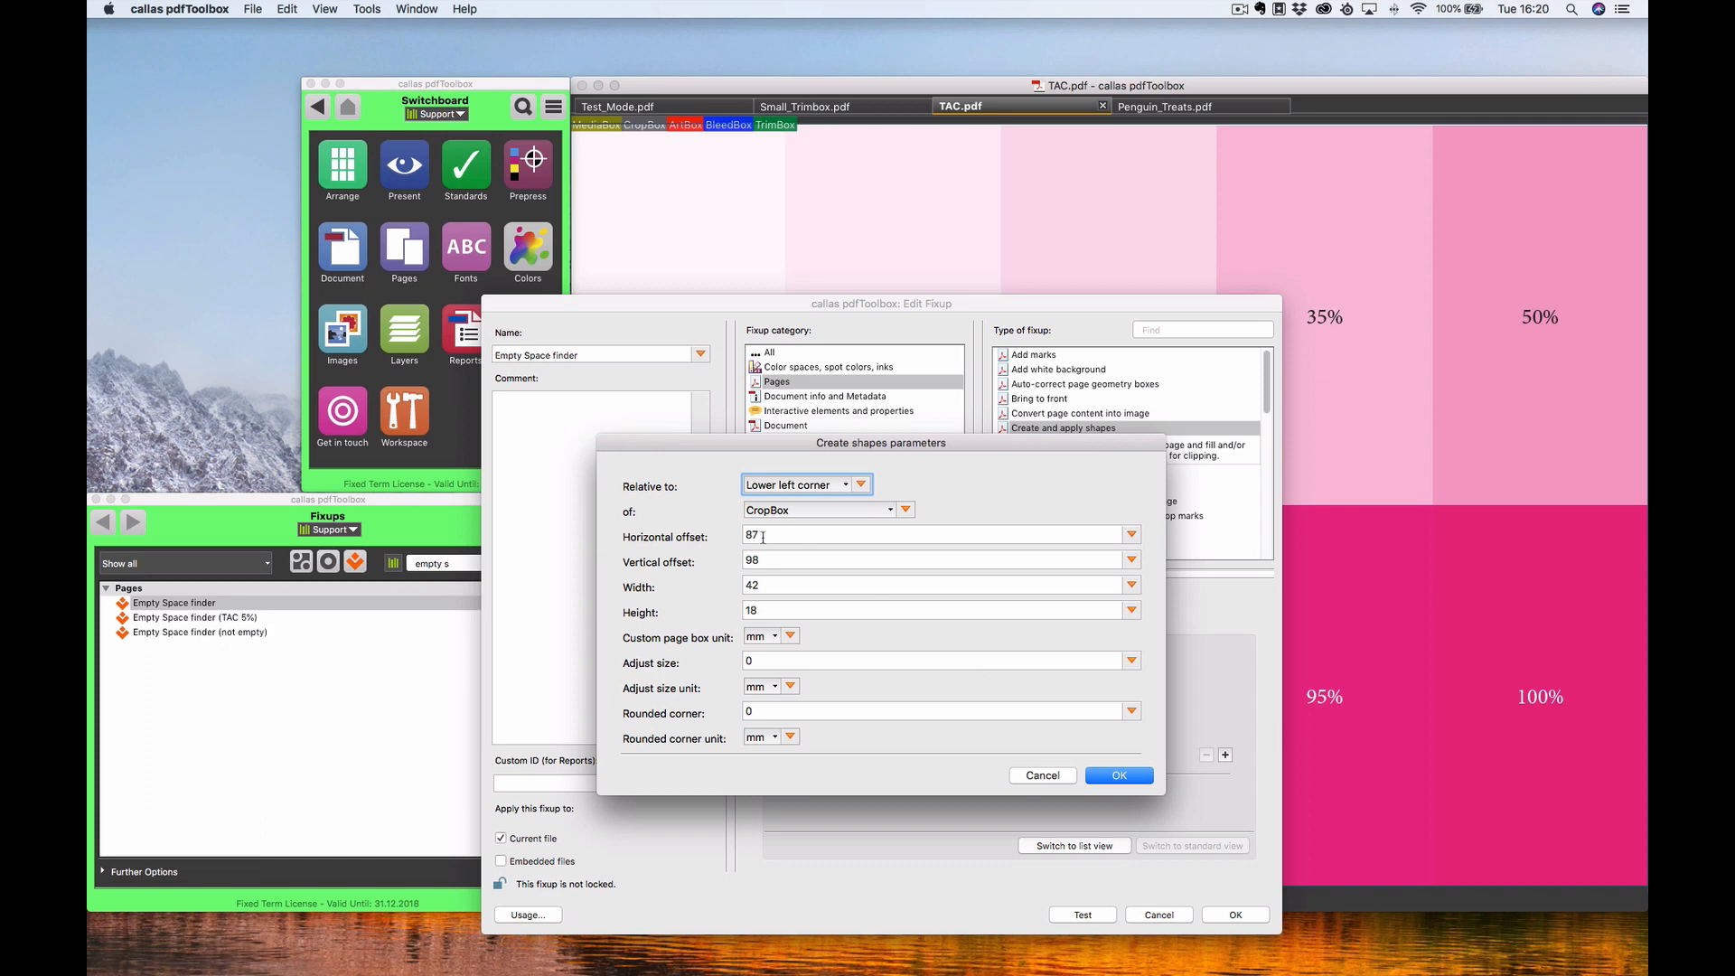
pyautogui.click(1063, 781)
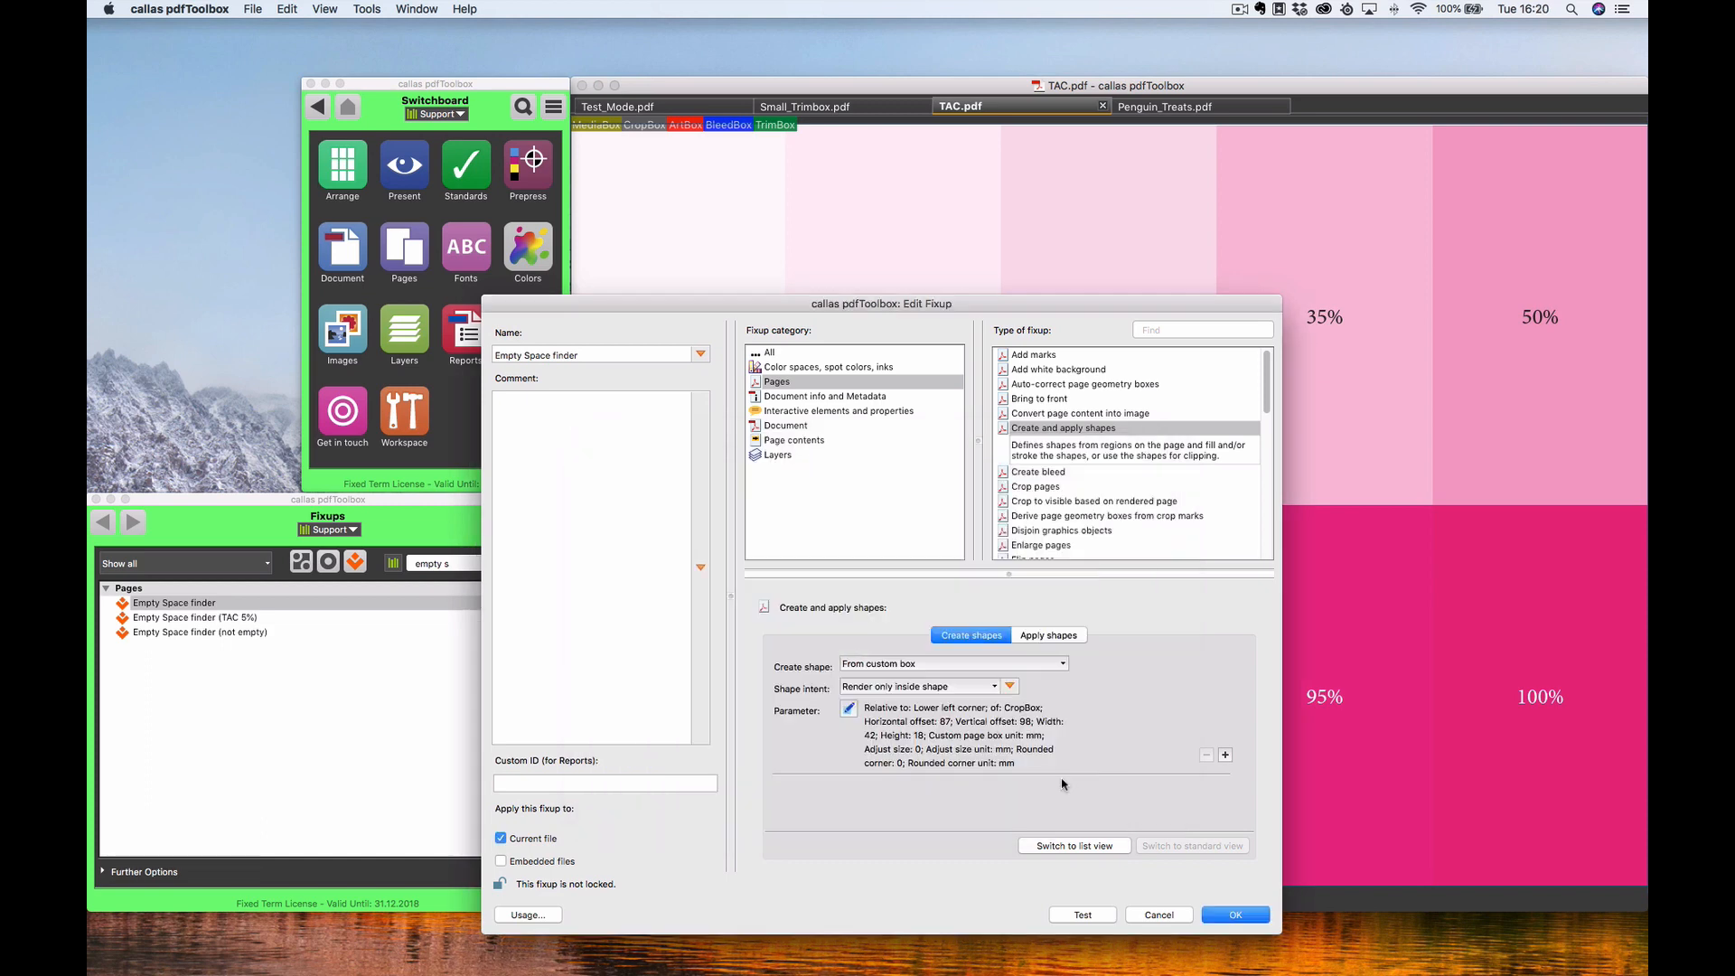
pyautogui.click(1158, 915)
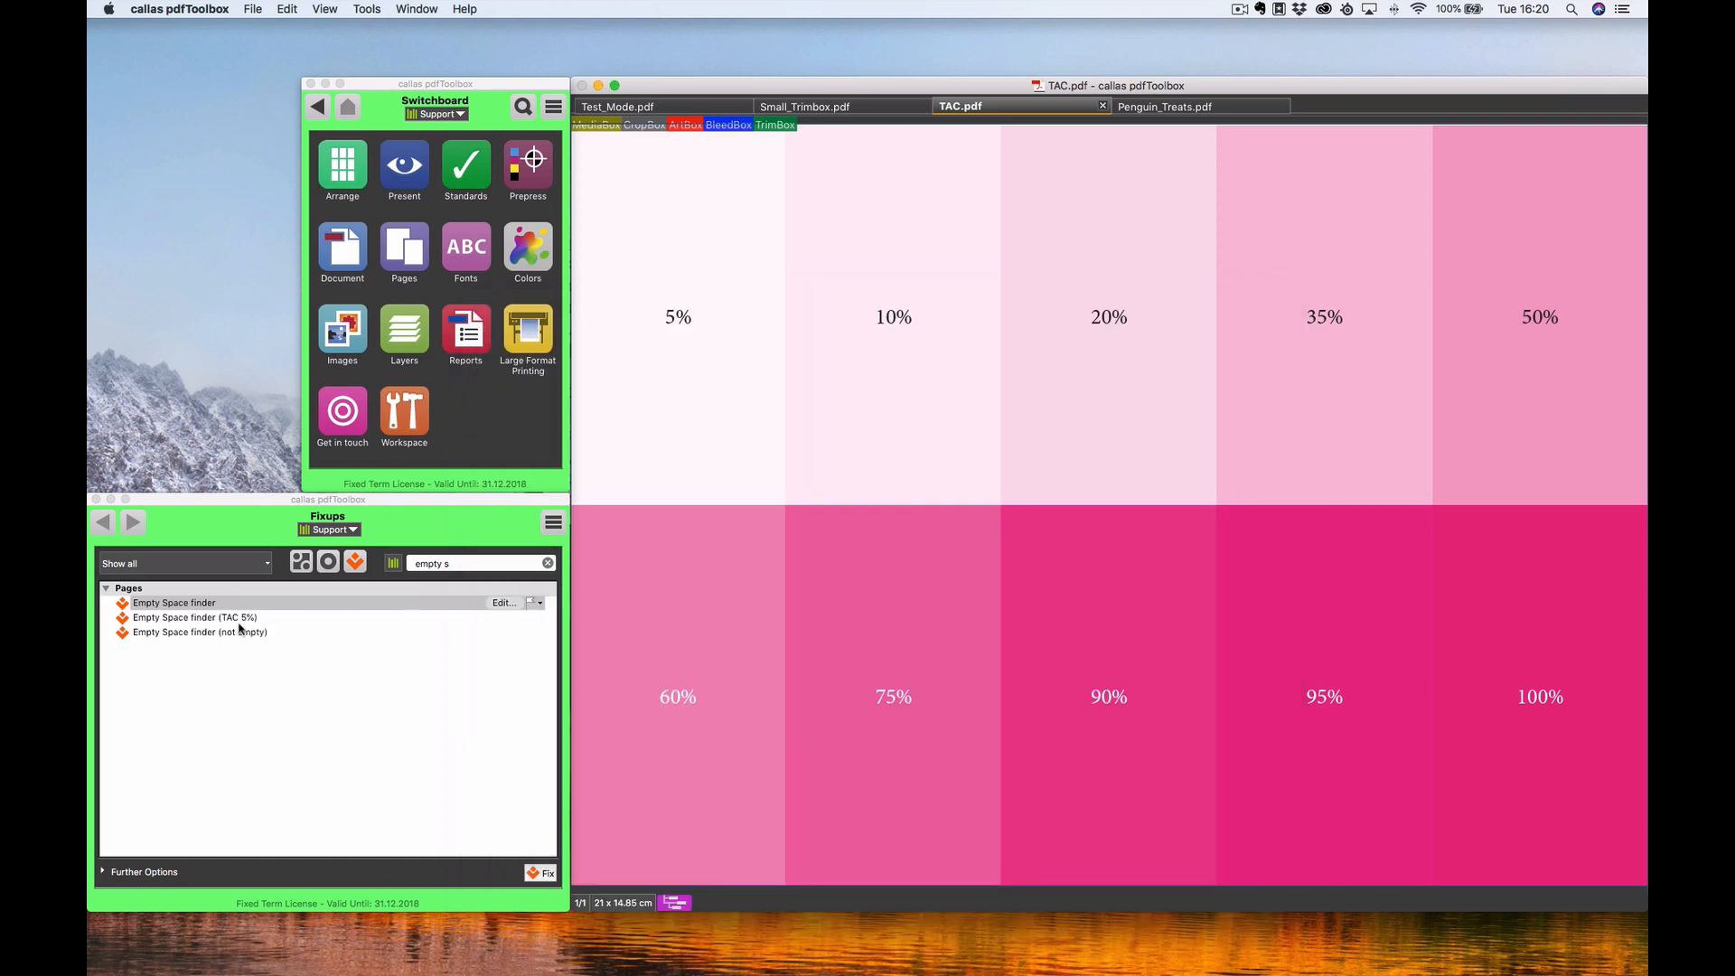
# Step: Open the "Empty Space finder (TAC 5%)" fixup, test it on TAC.pdf, and close its editor
pyautogui.click(239, 622)
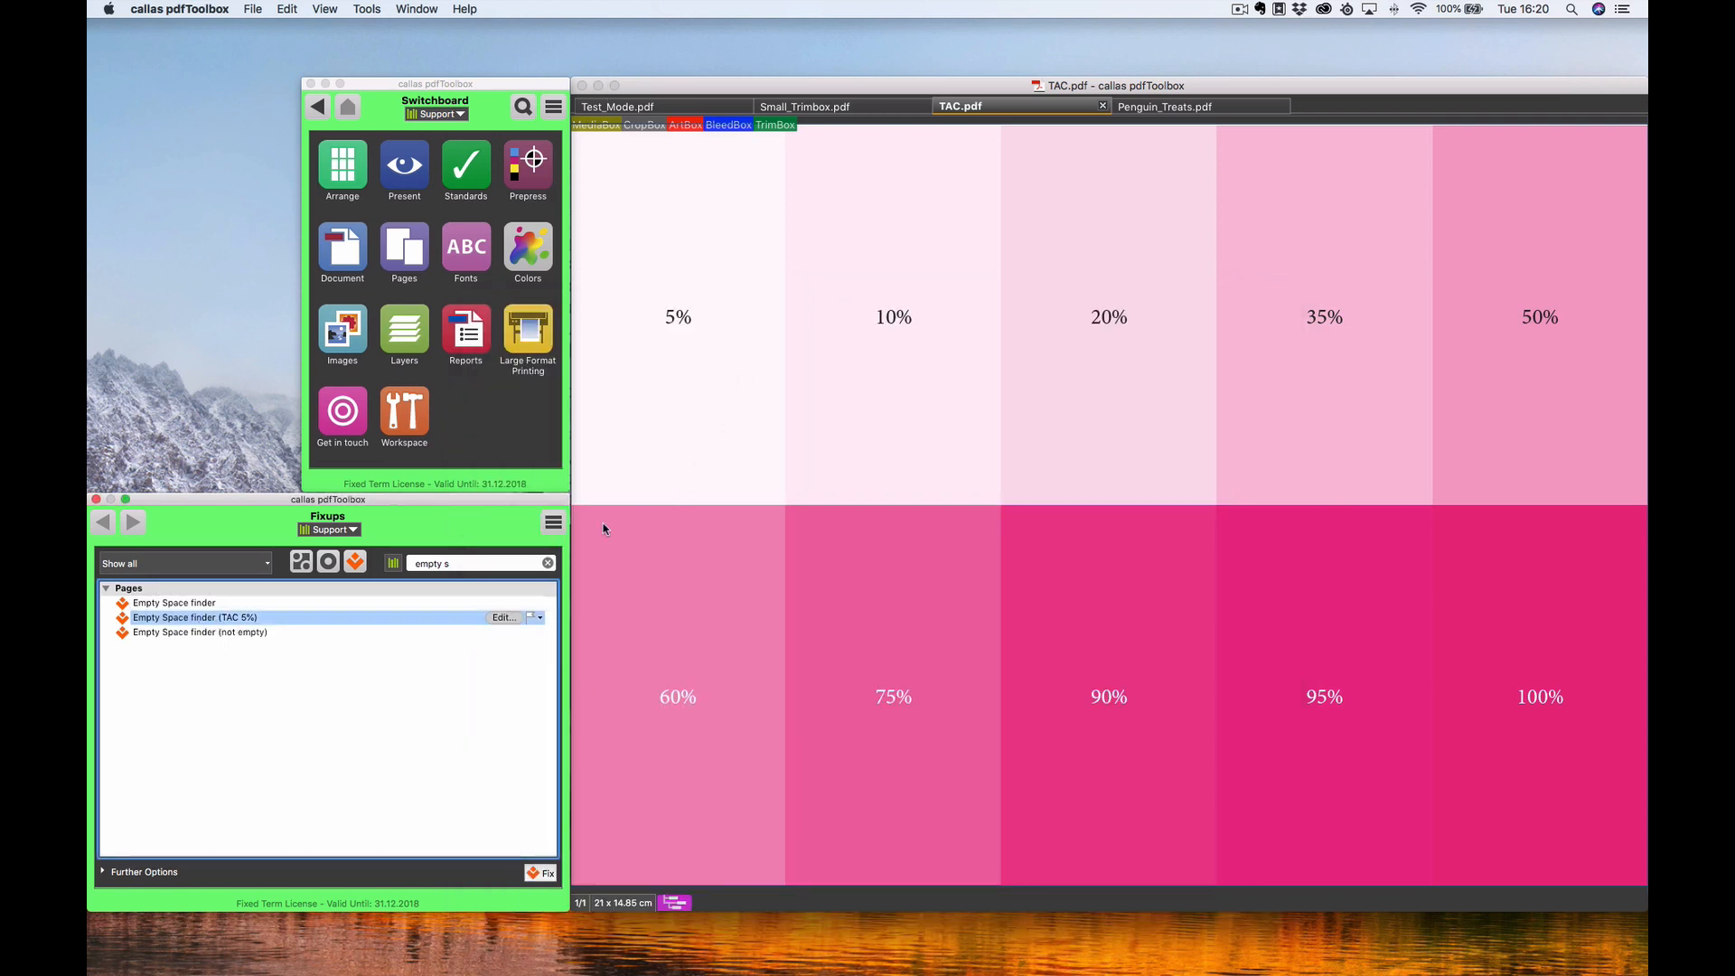
pyautogui.click(502, 619)
pyautogui.click(1077, 913)
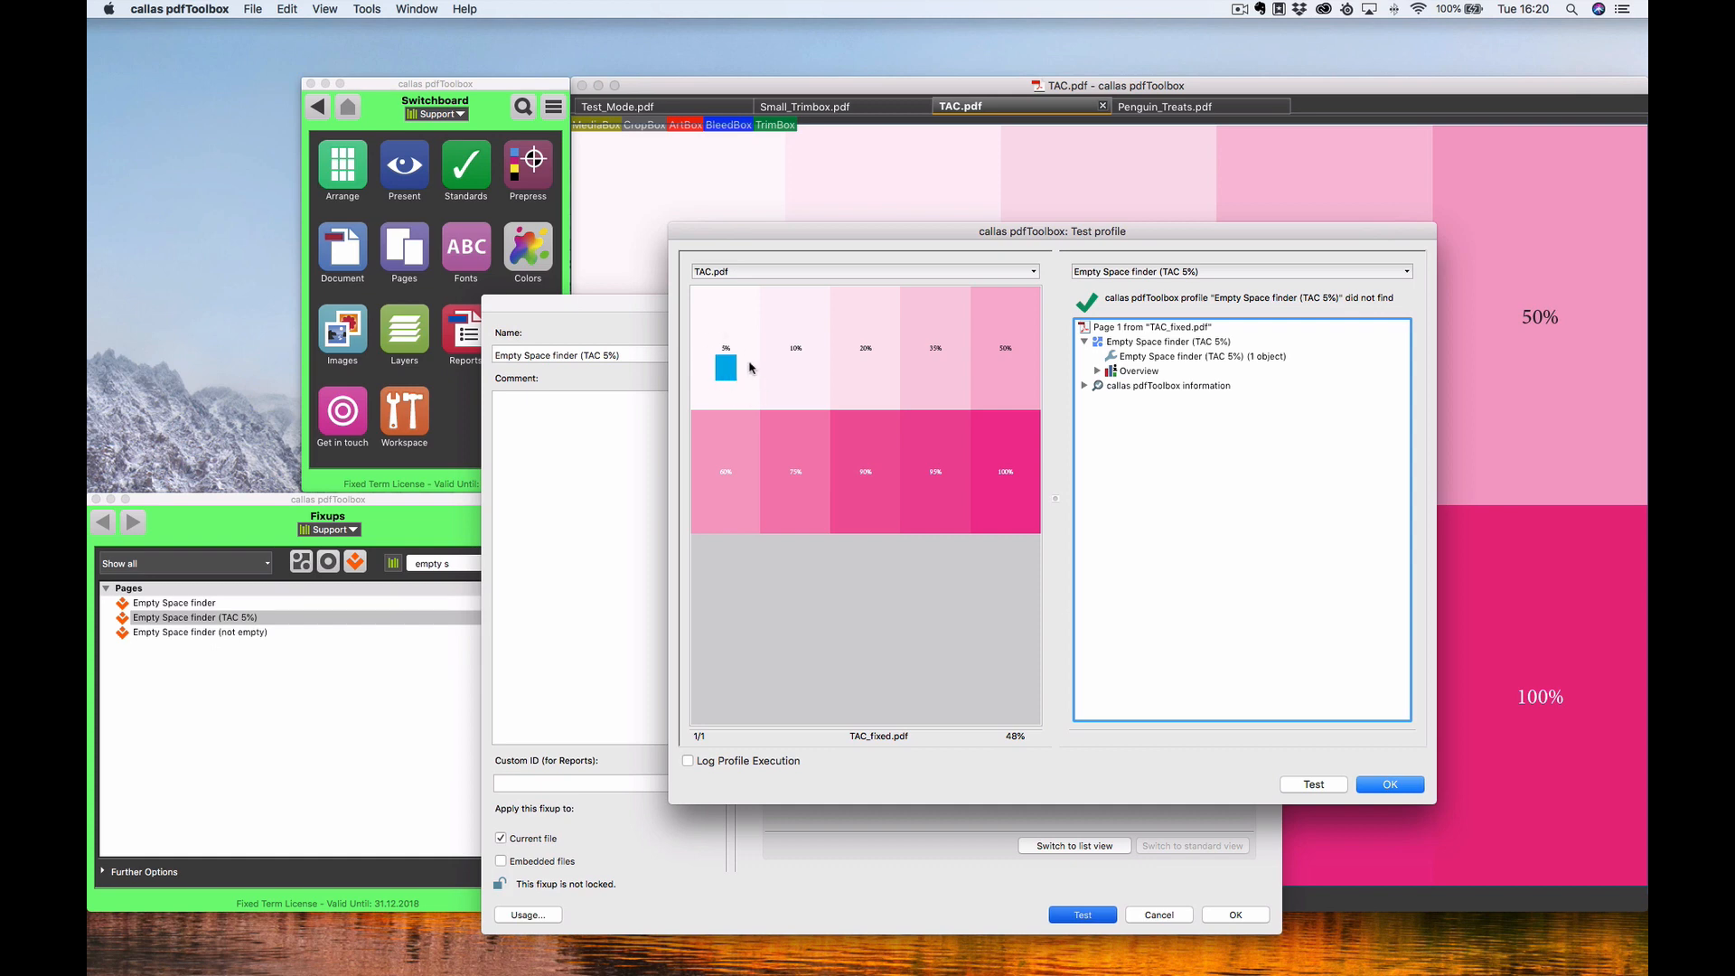
pyautogui.click(1390, 785)
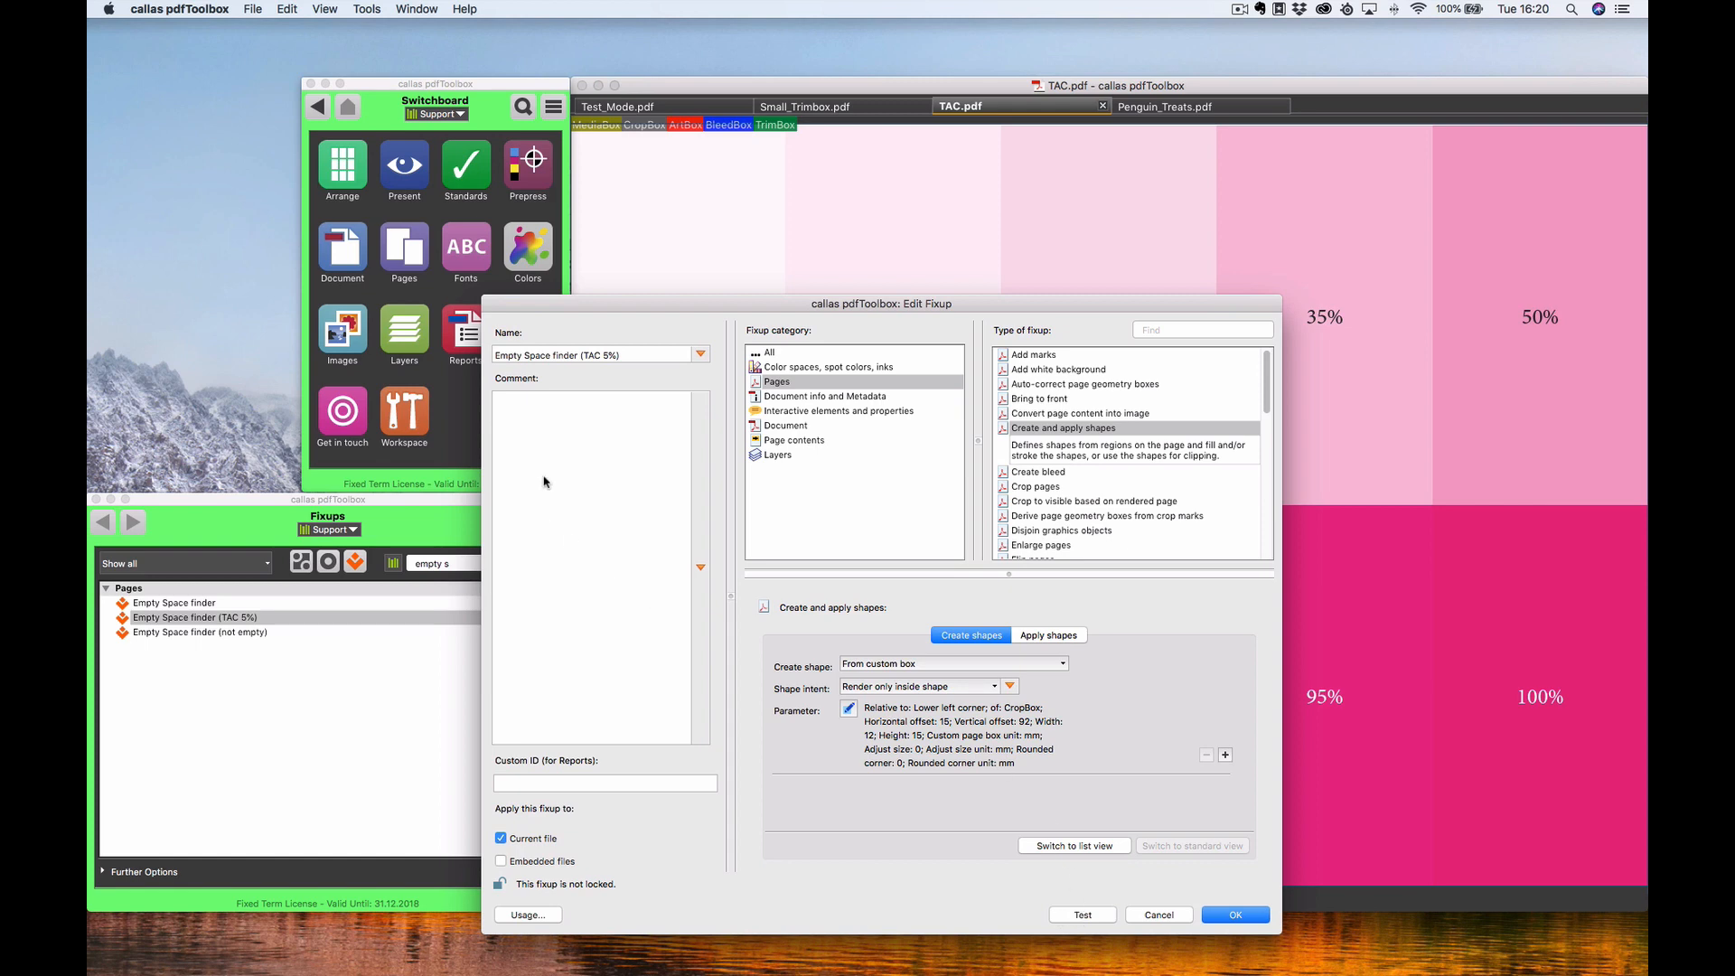
pyautogui.click(1231, 915)
# Step: Open the "More than 10% TAC (empty space)" check and review its threshold, sample size and custom area settings
pyautogui.click(334, 562)
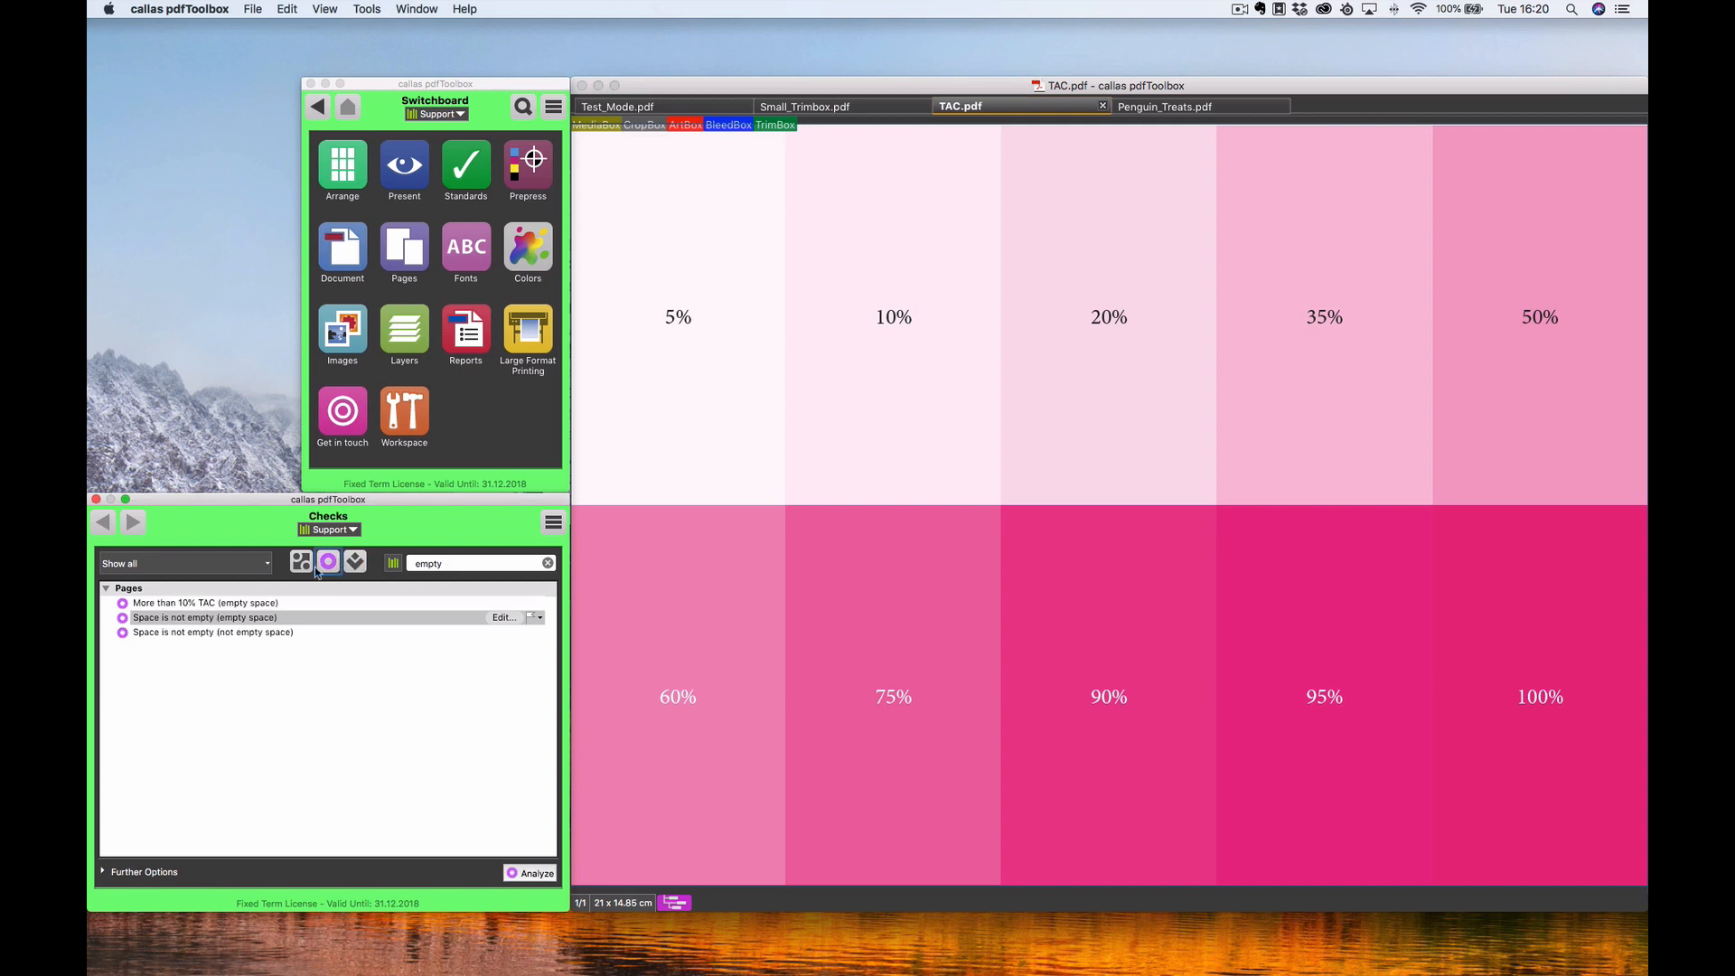
pyautogui.click(242, 602)
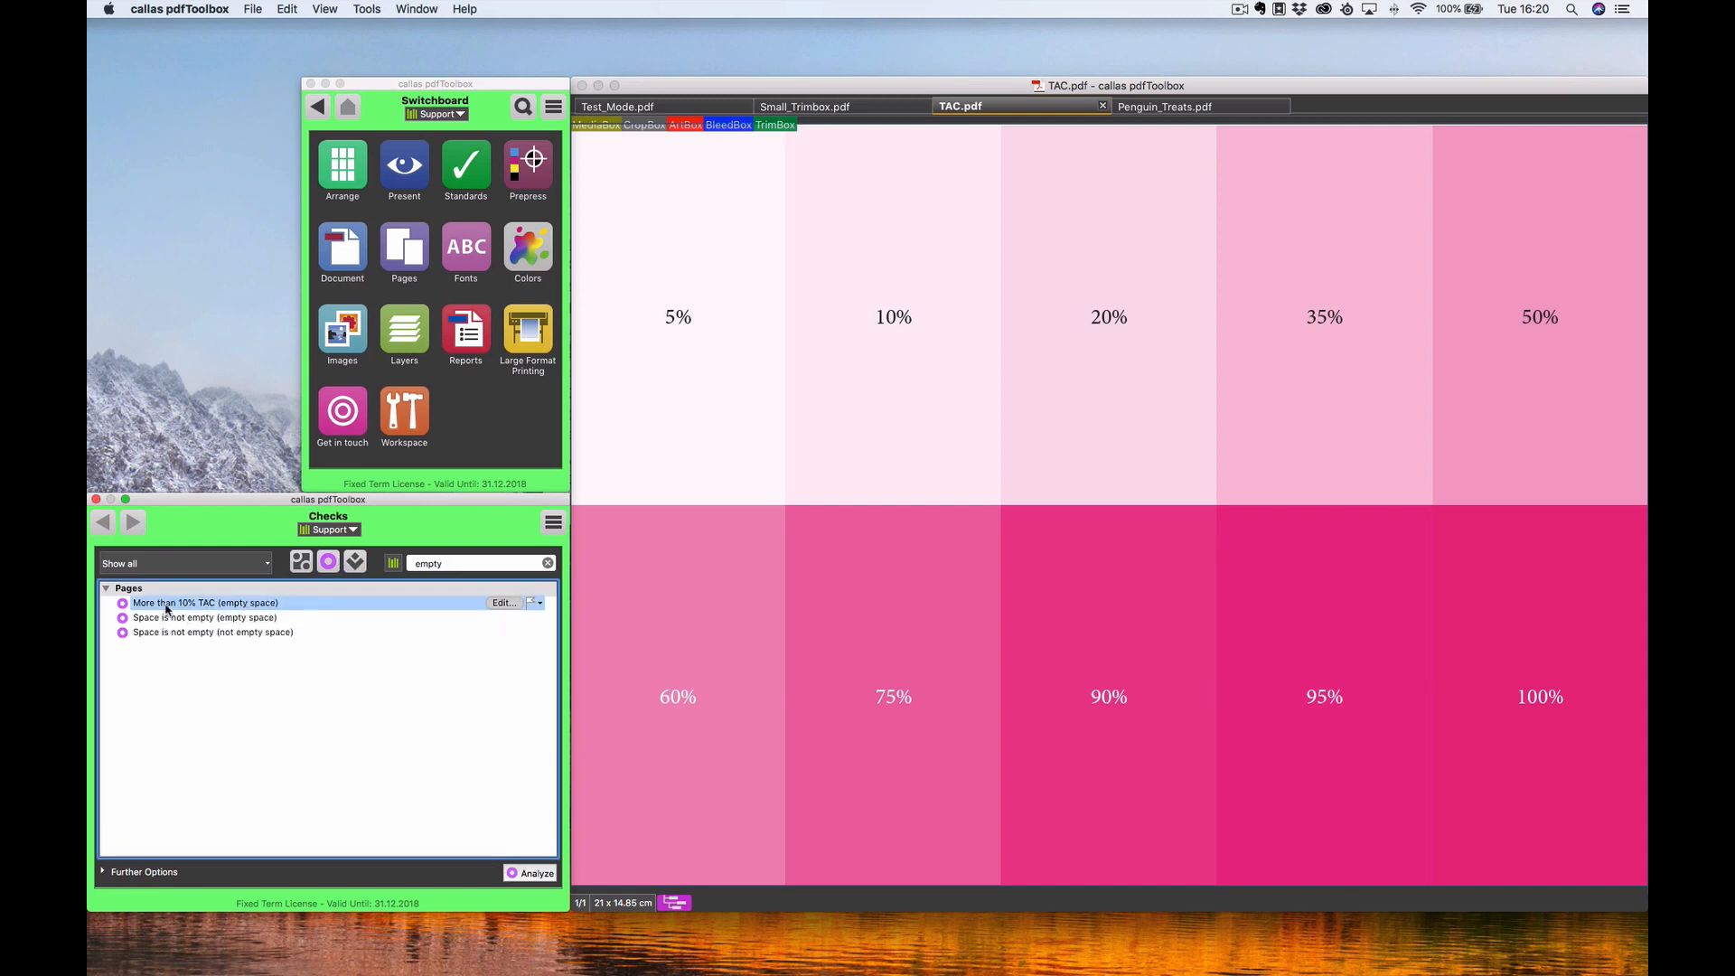
pyautogui.click(503, 603)
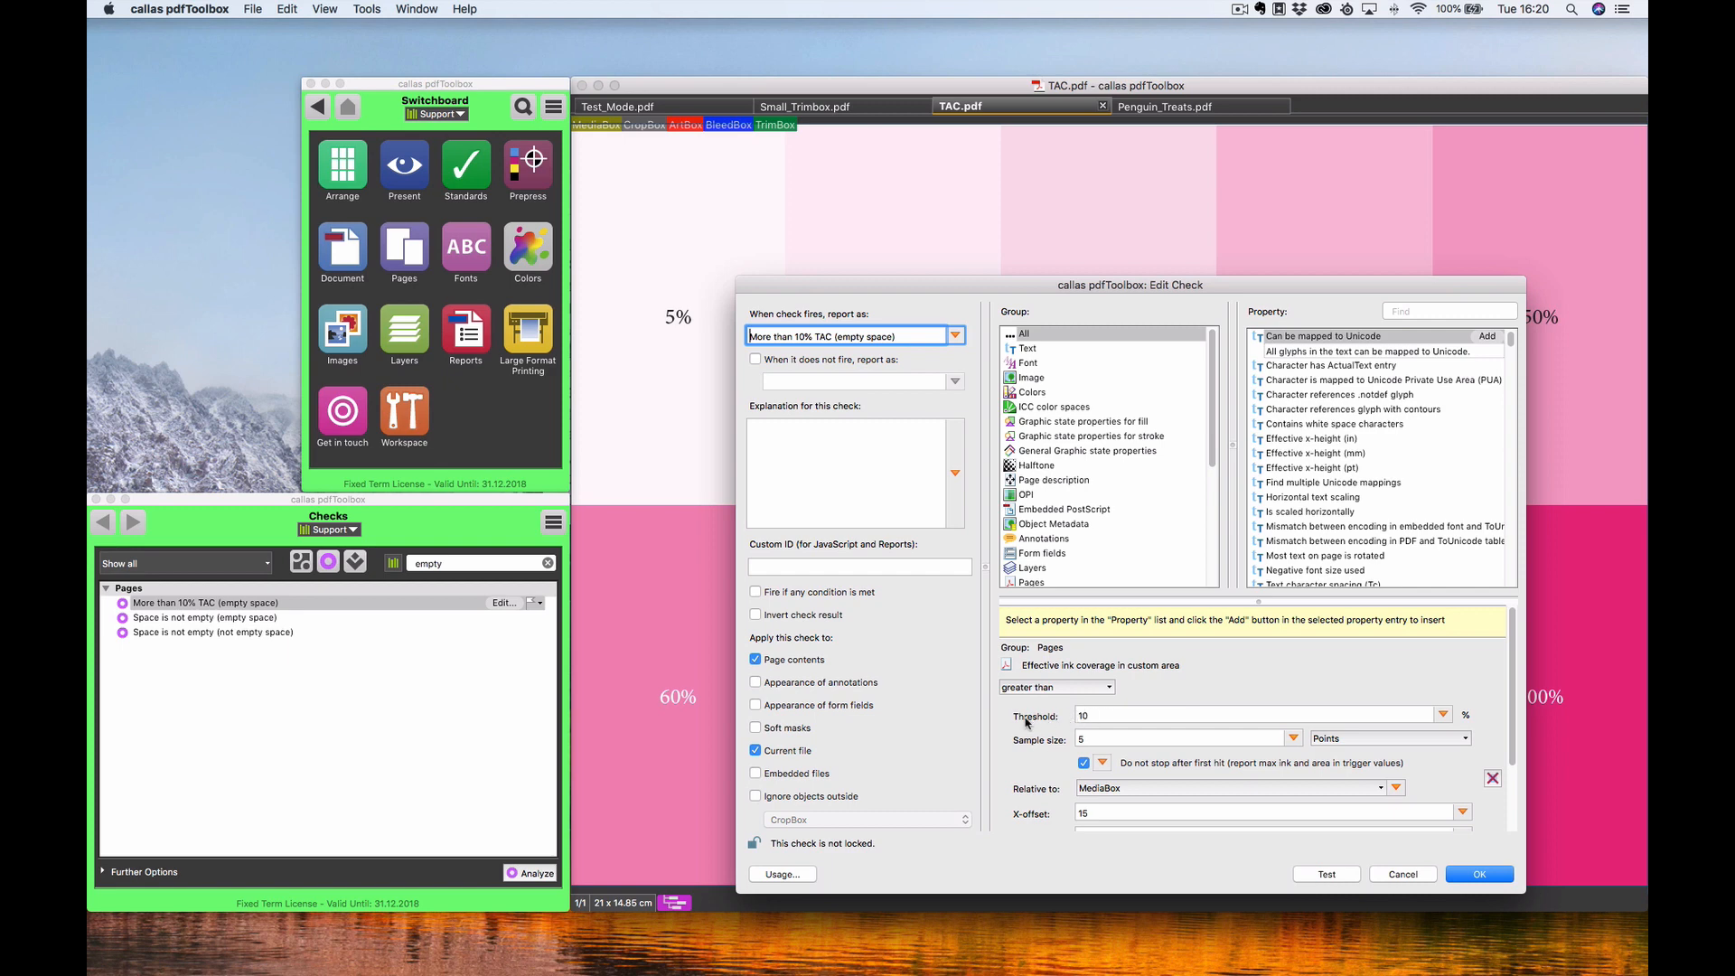
pyautogui.scroll(-2, 1053, 728)
pyautogui.scroll(3, 1055, 723)
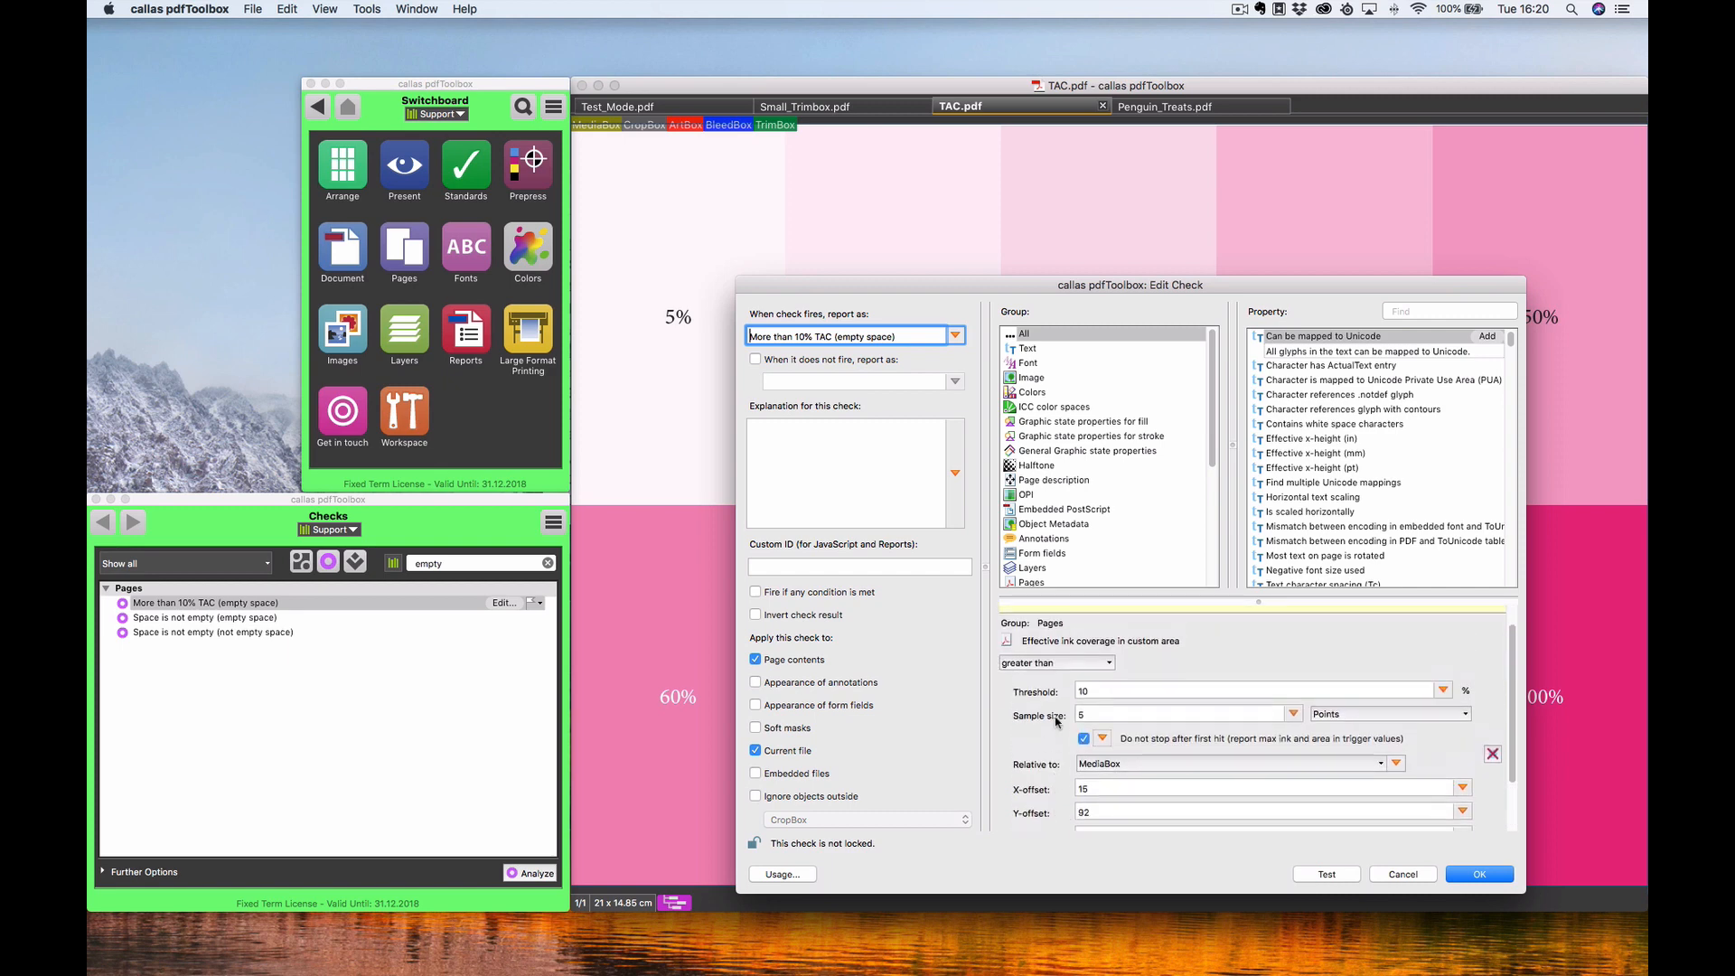
pyautogui.scroll(-3, 1053, 723)
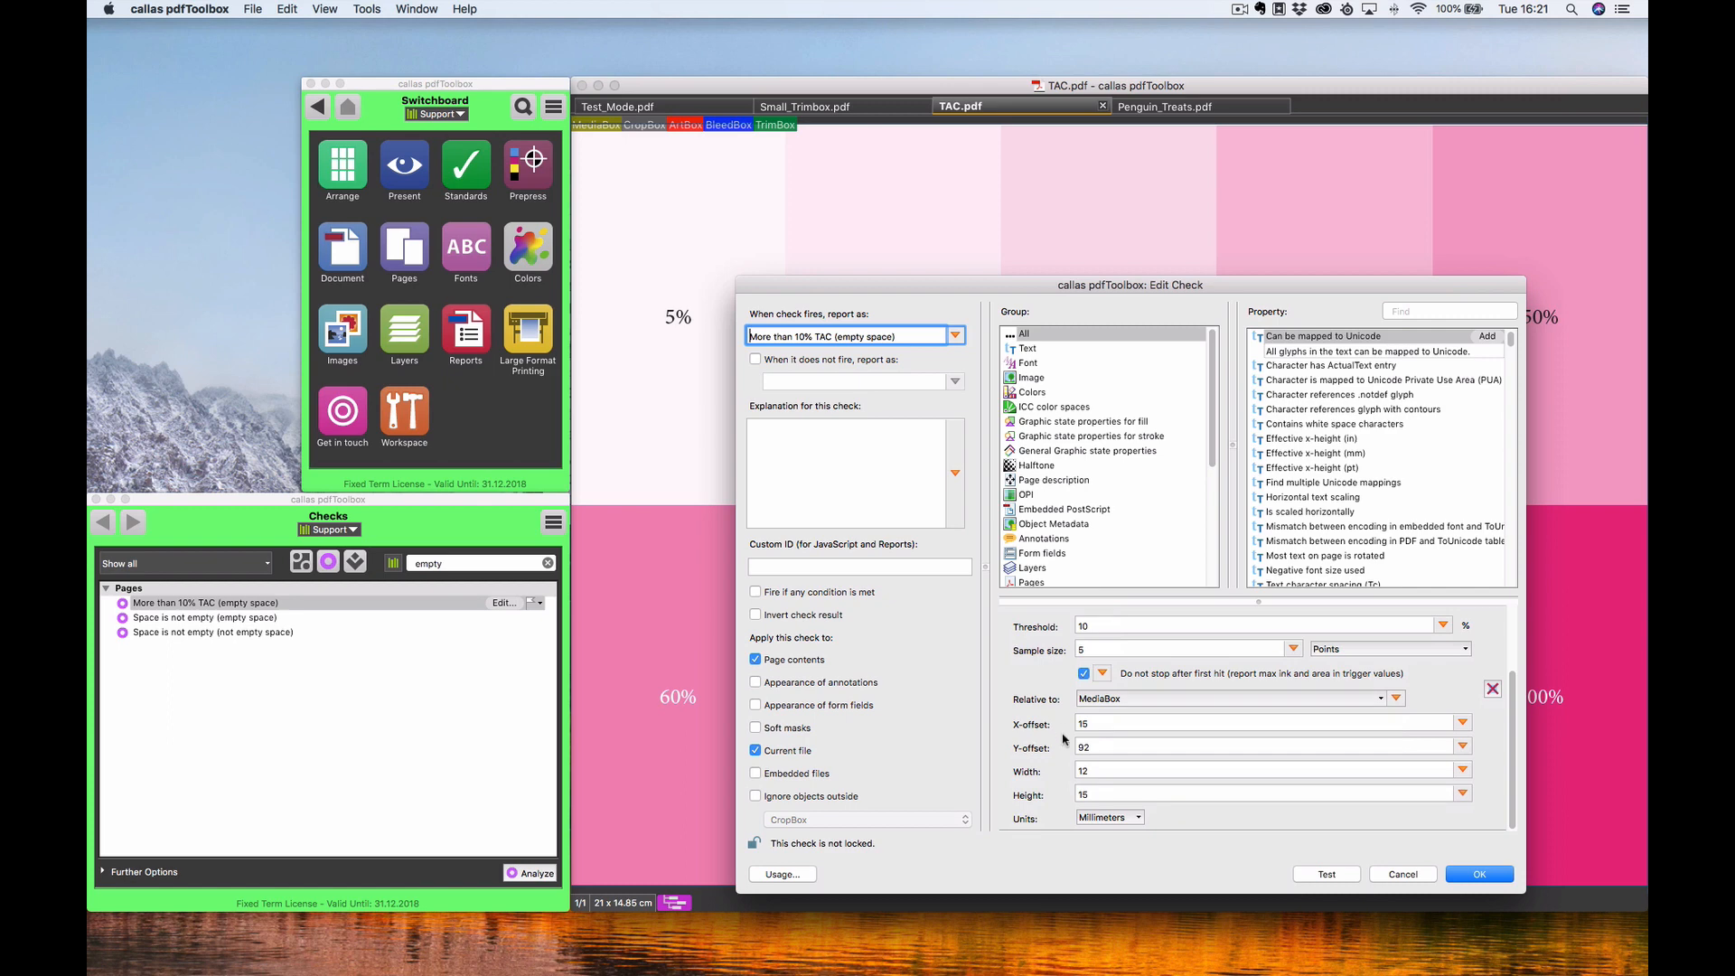
# Step: Test the "More than 10% TAC (empty space)" check on TAC.pdf and close the check without saving
pyautogui.click(1325, 874)
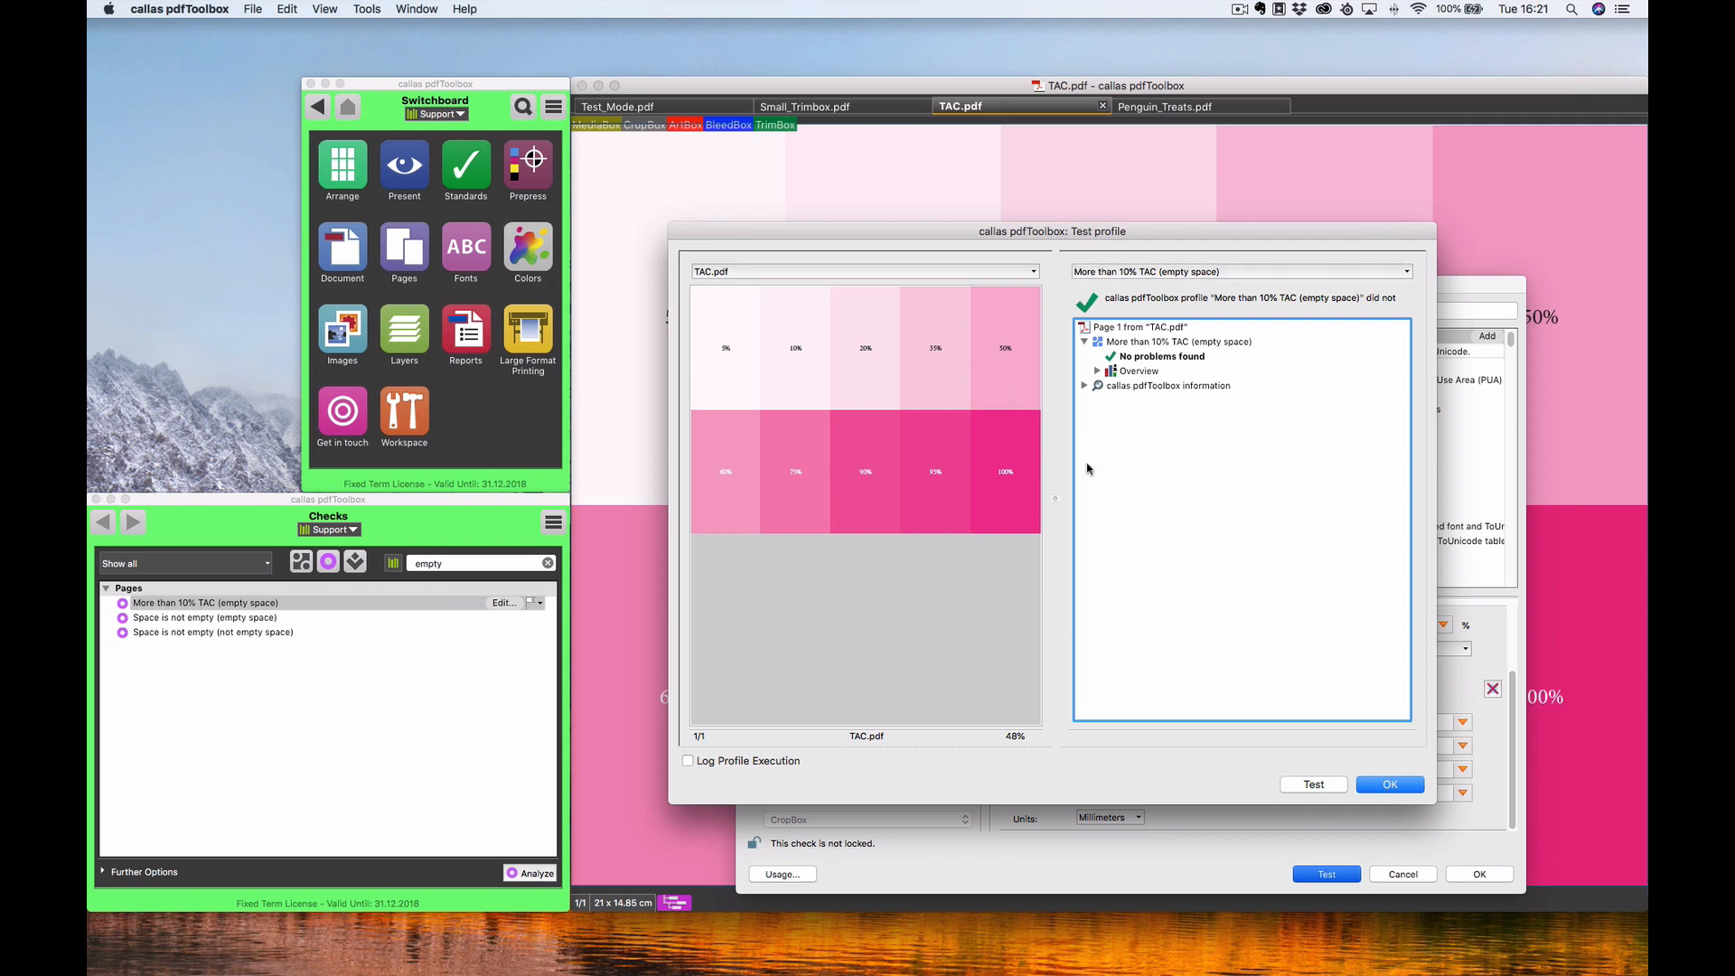
pyautogui.click(1364, 789)
pyautogui.click(1404, 874)
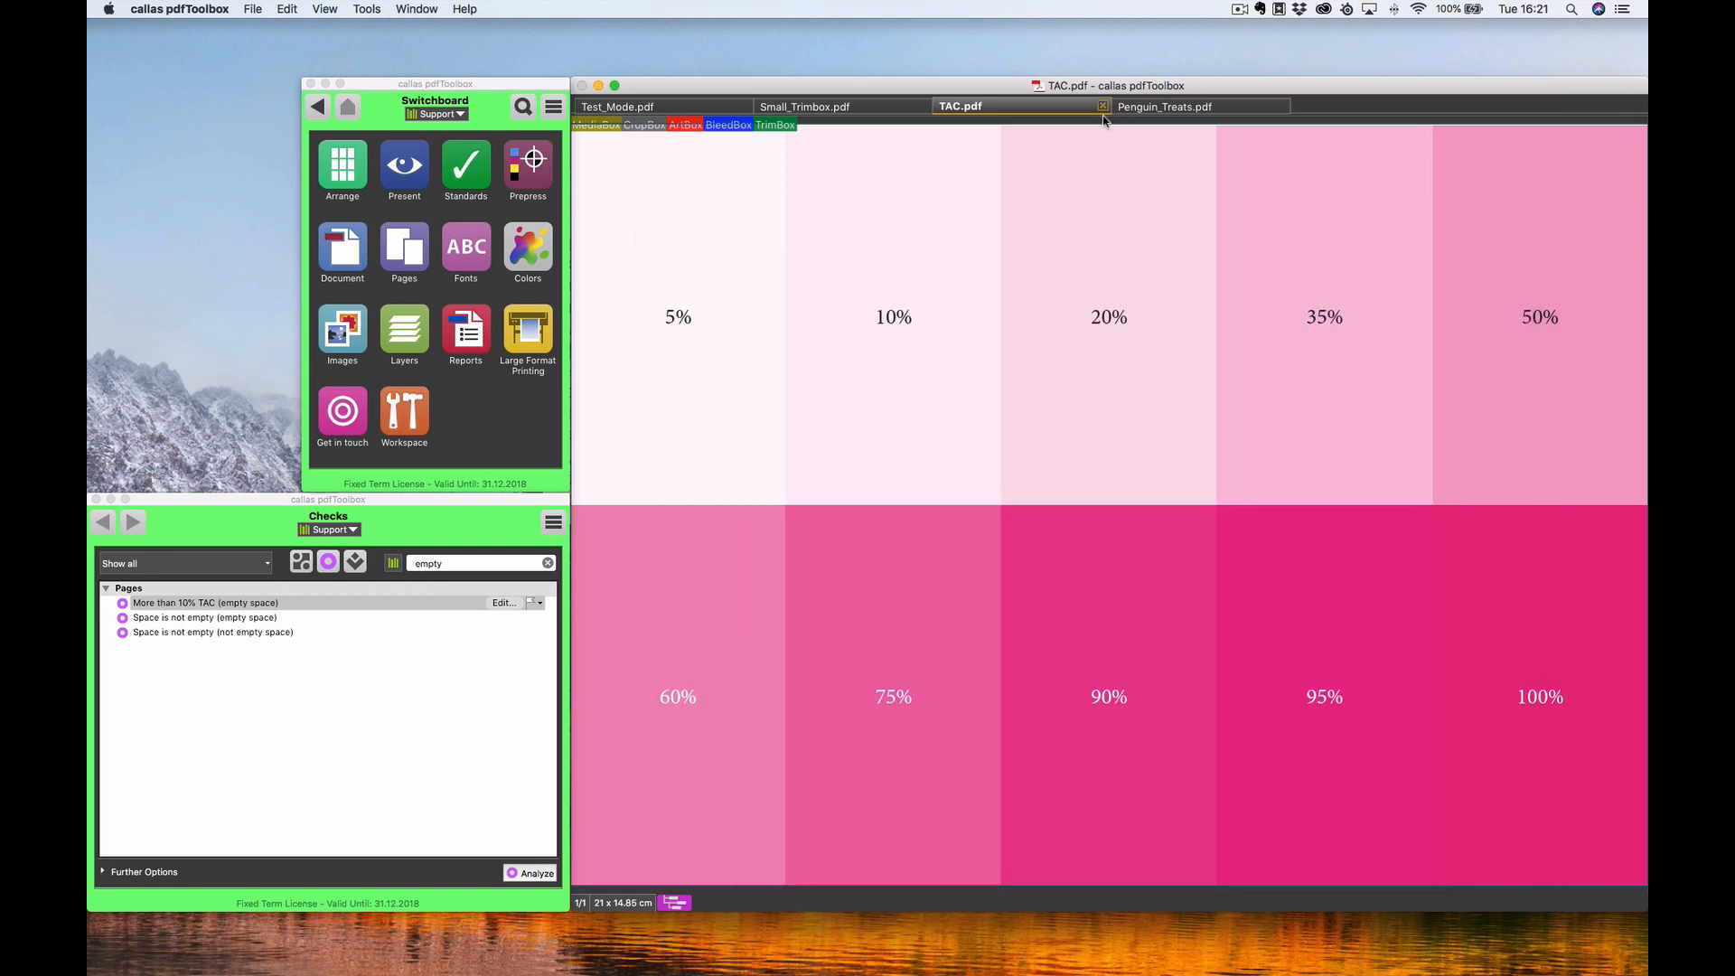
# Step: Switch to Penguin_Treats.pdf and test the "Empty Space finder" fixup on it from the fixup editor
pyautogui.click(1203, 108)
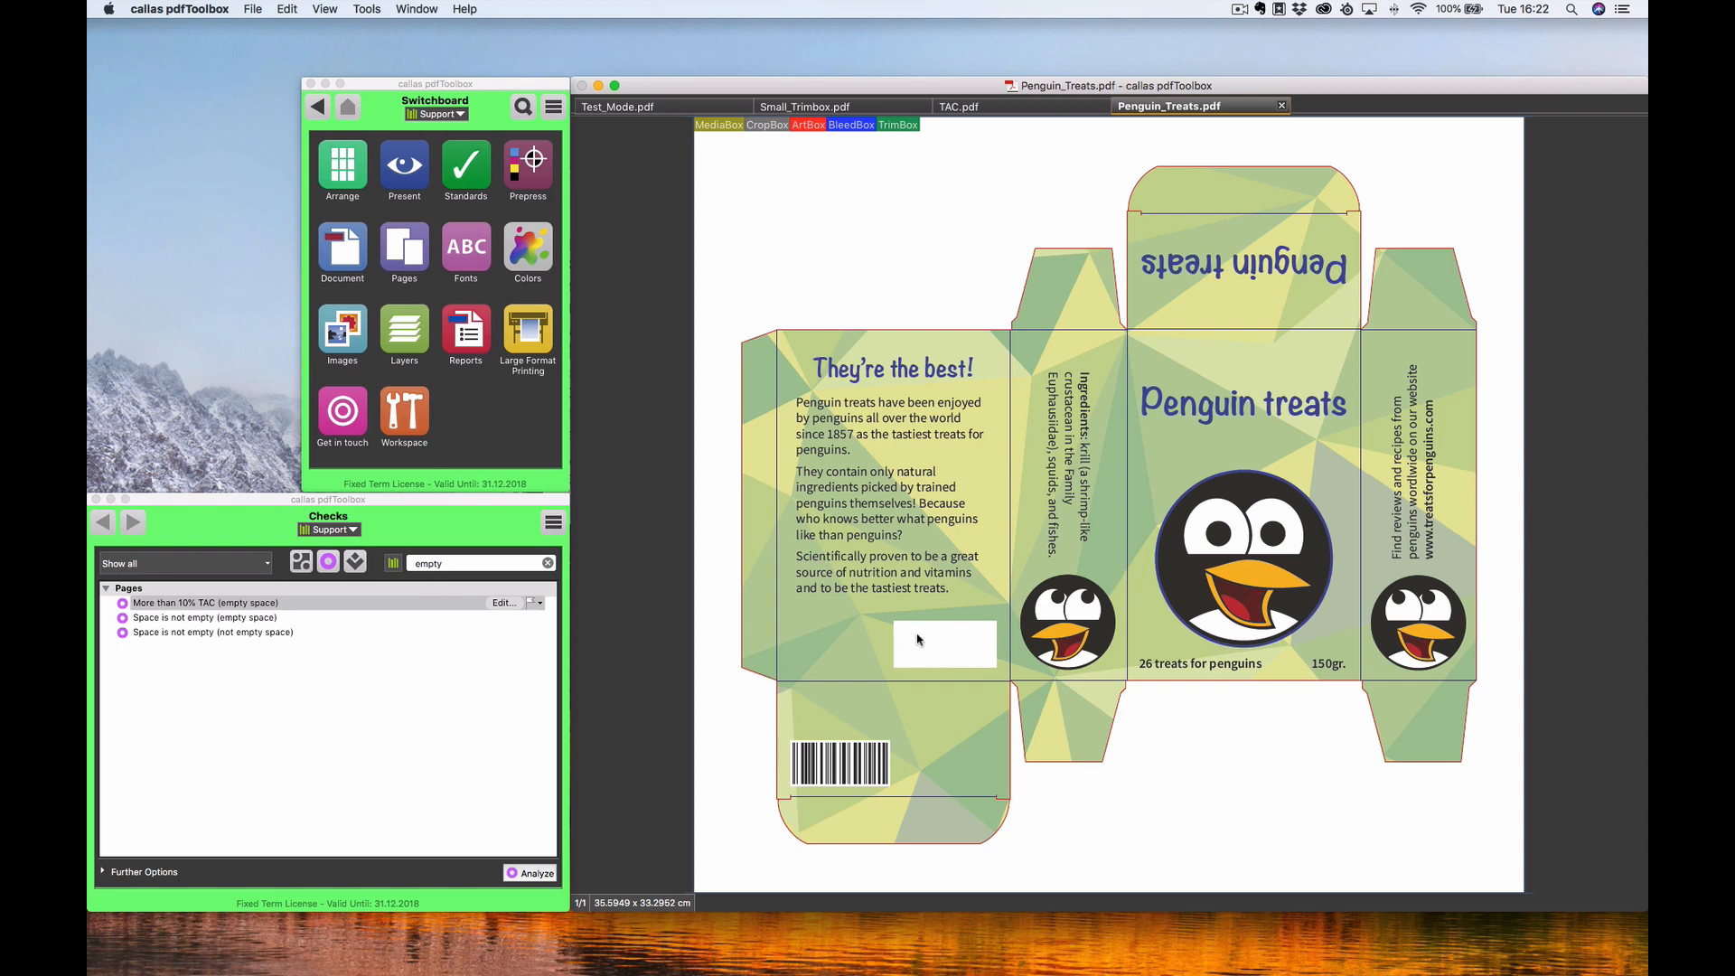
pyautogui.click(291, 620)
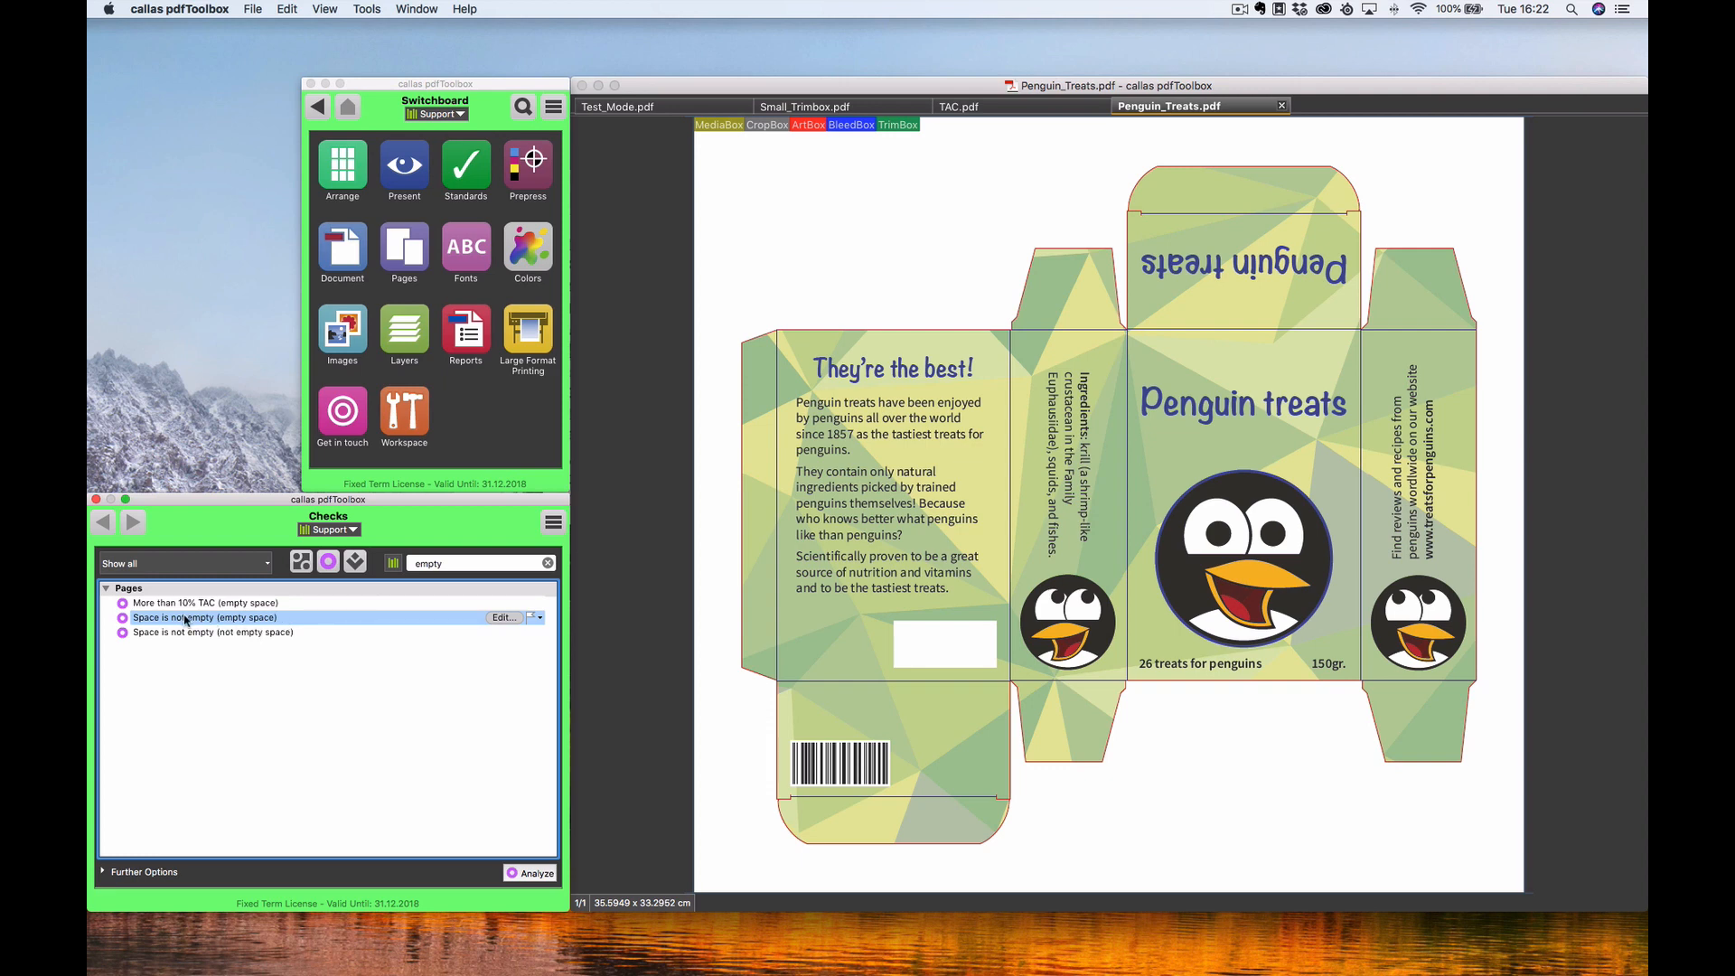
pyautogui.click(354, 562)
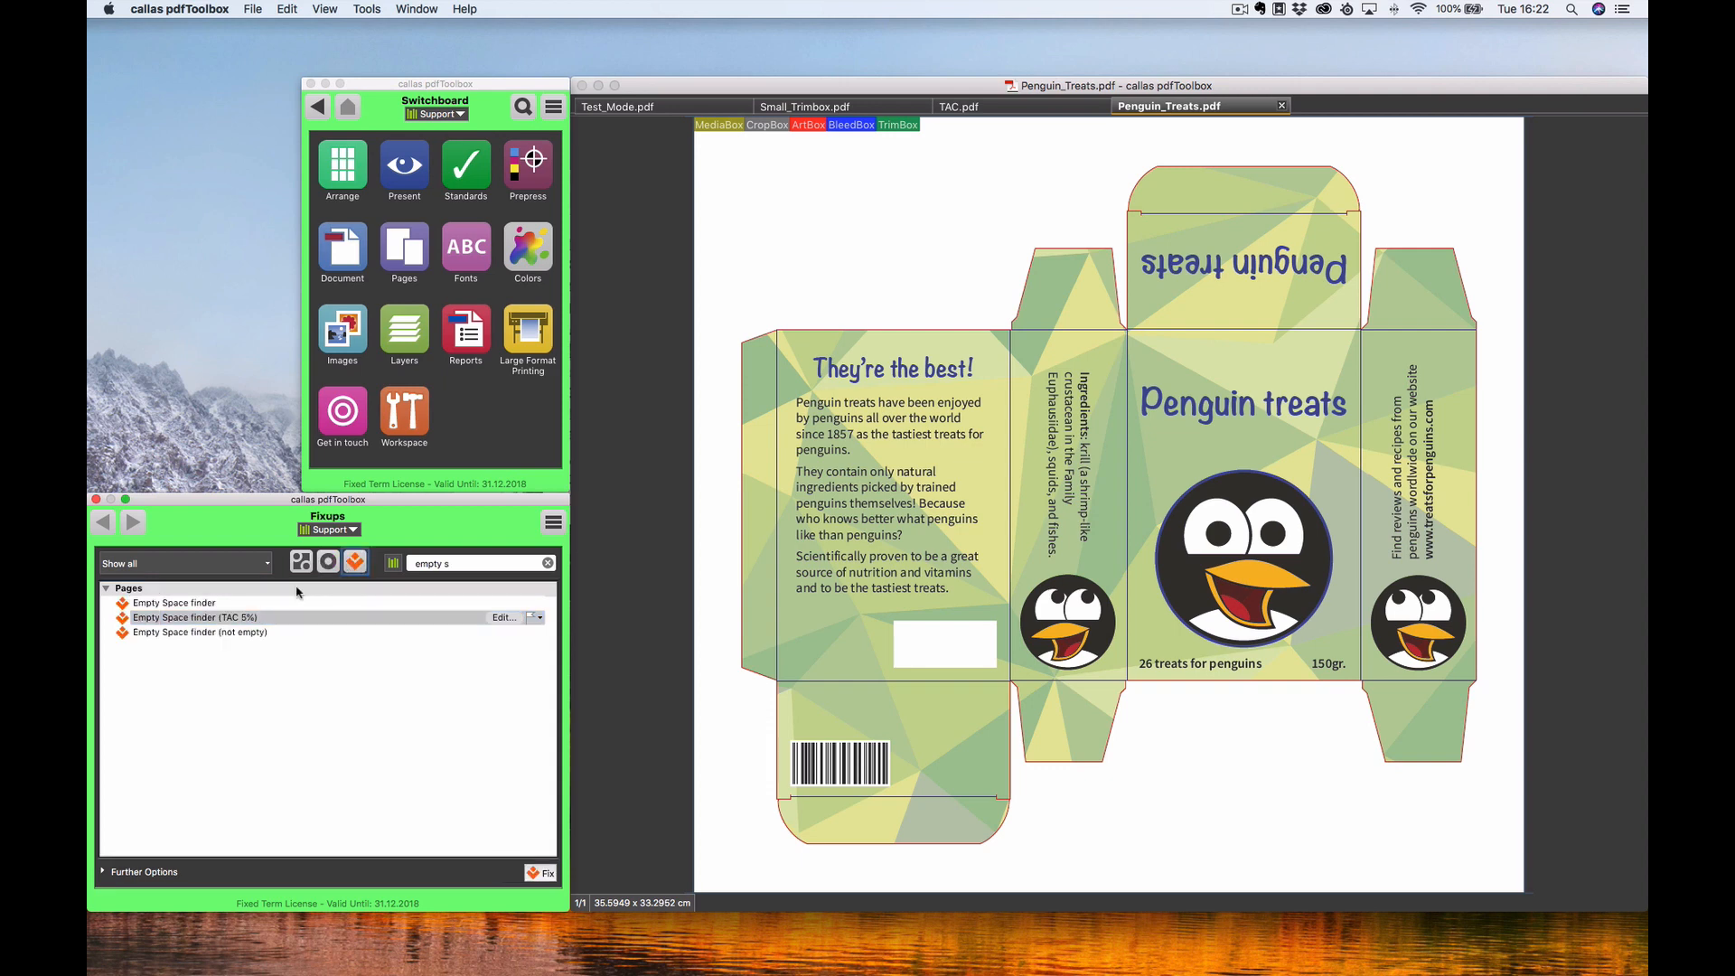
pyautogui.click(152, 606)
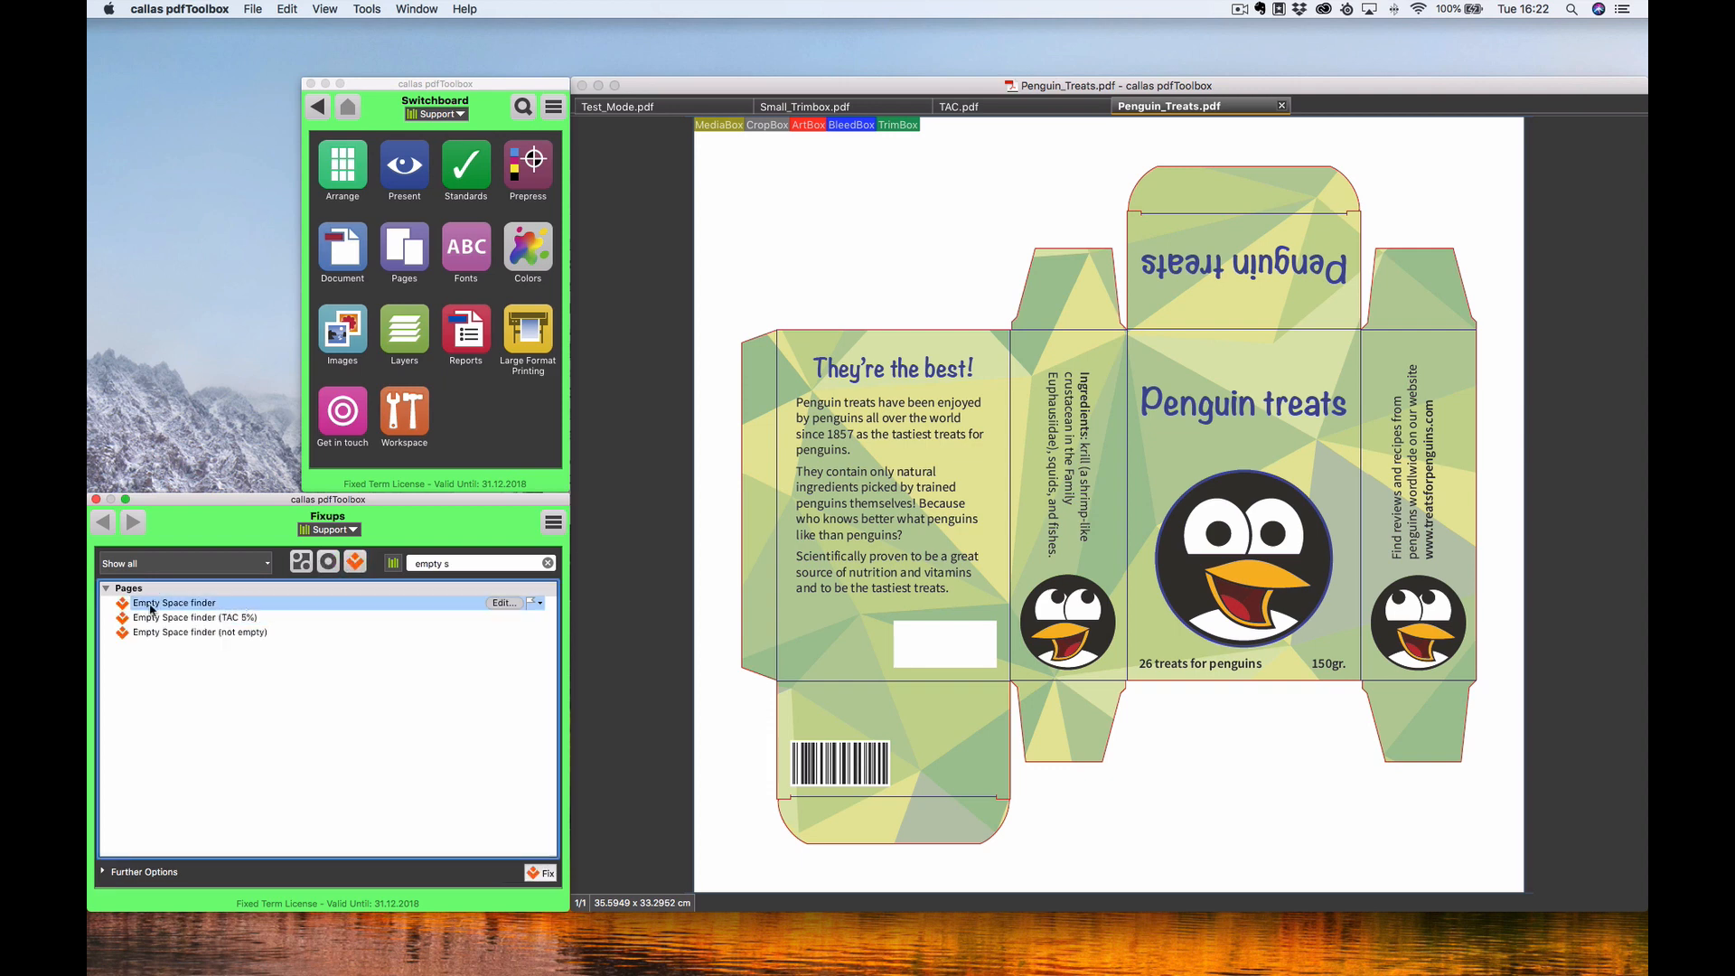
pyautogui.click(503, 603)
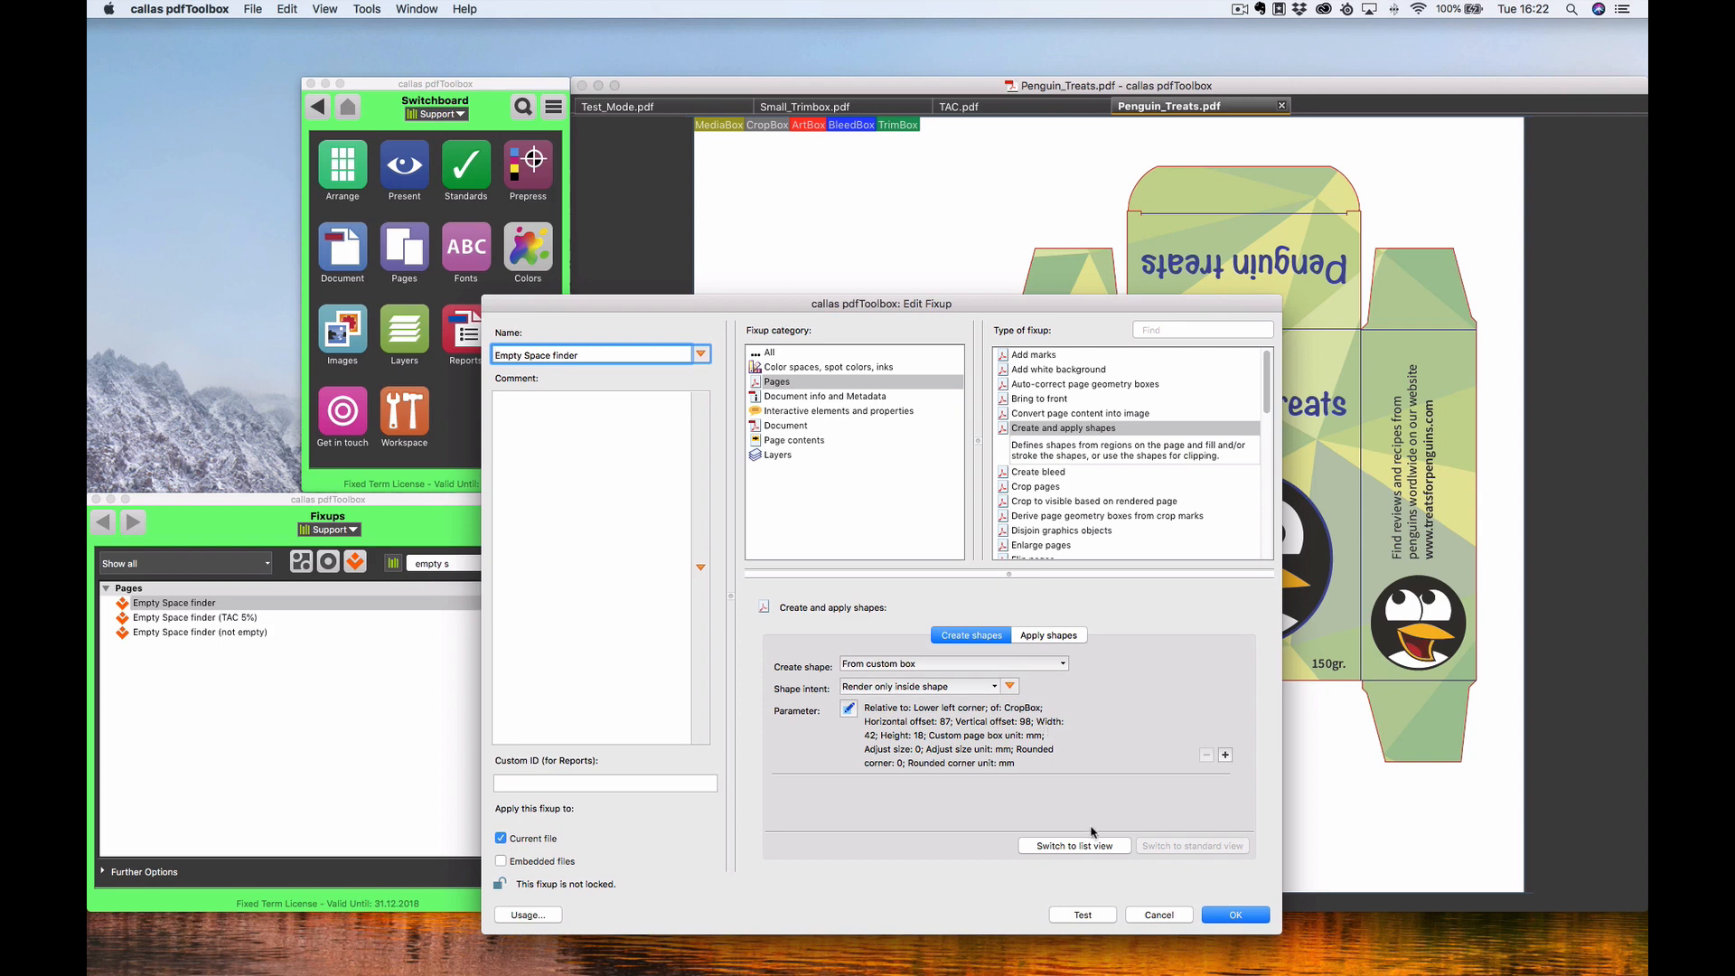
pyautogui.click(1090, 915)
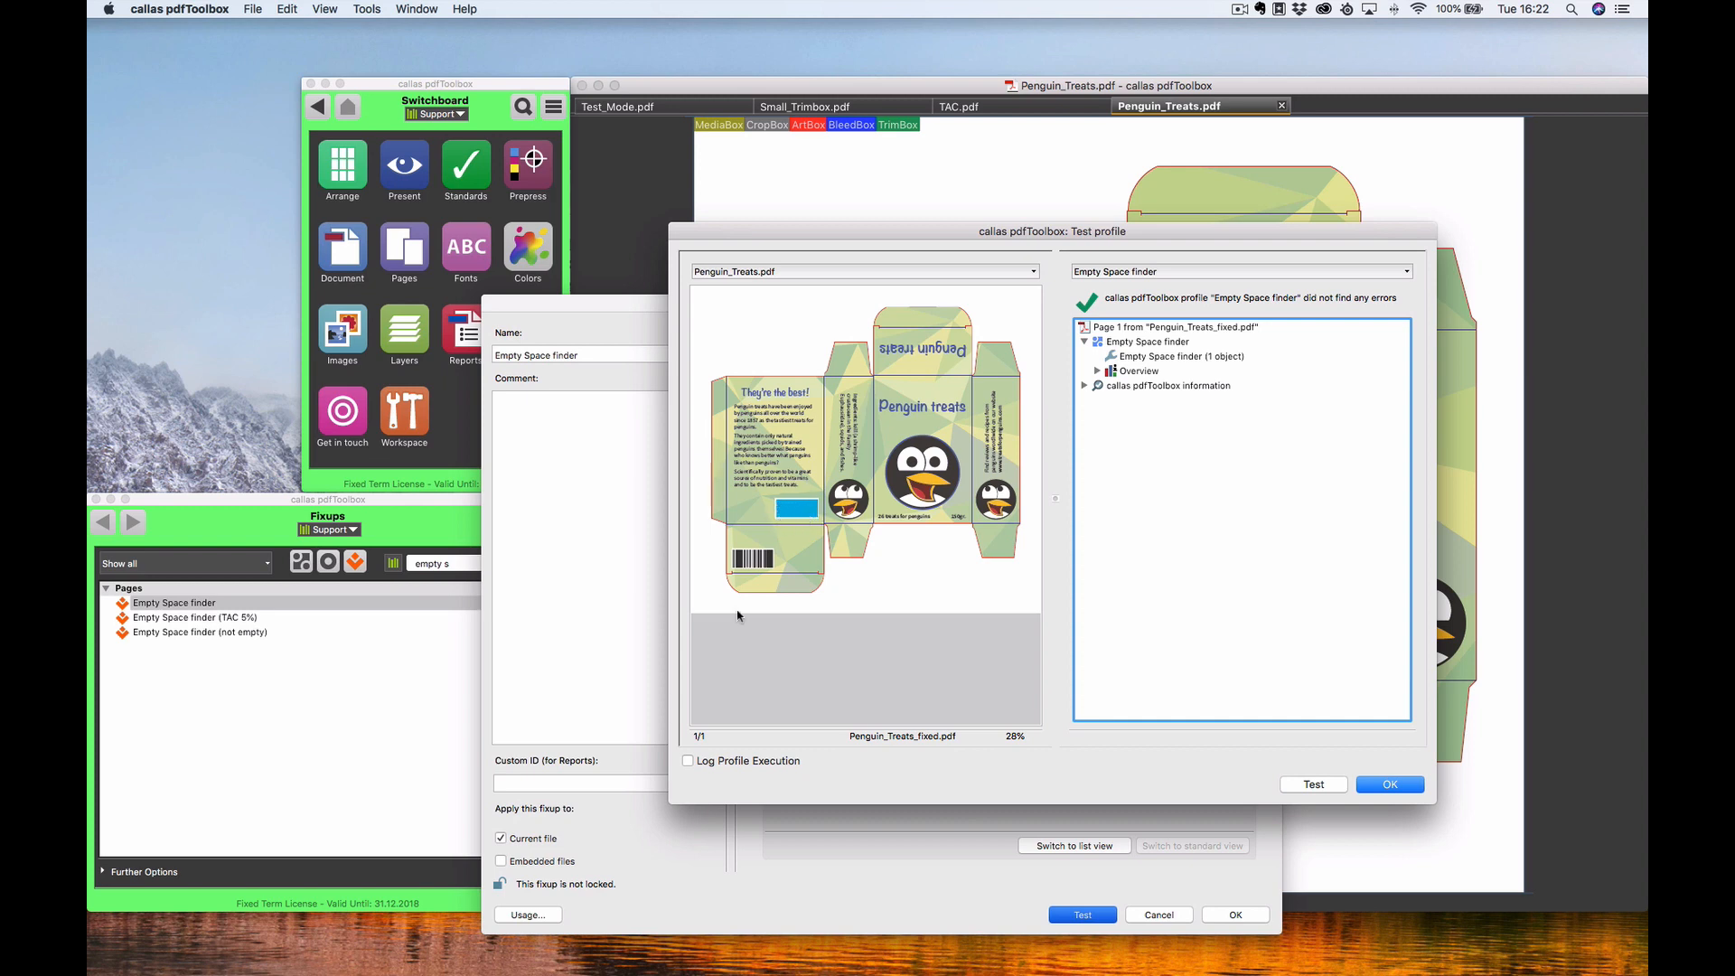
# Step: Rerun the fixup test on Penguin_Treats.pdf in an enlarged test window, and close the fixup without saving
pyautogui.moveTo(670, 804); pyautogui.dragTo(495, 888)
pyautogui.click(1311, 878)
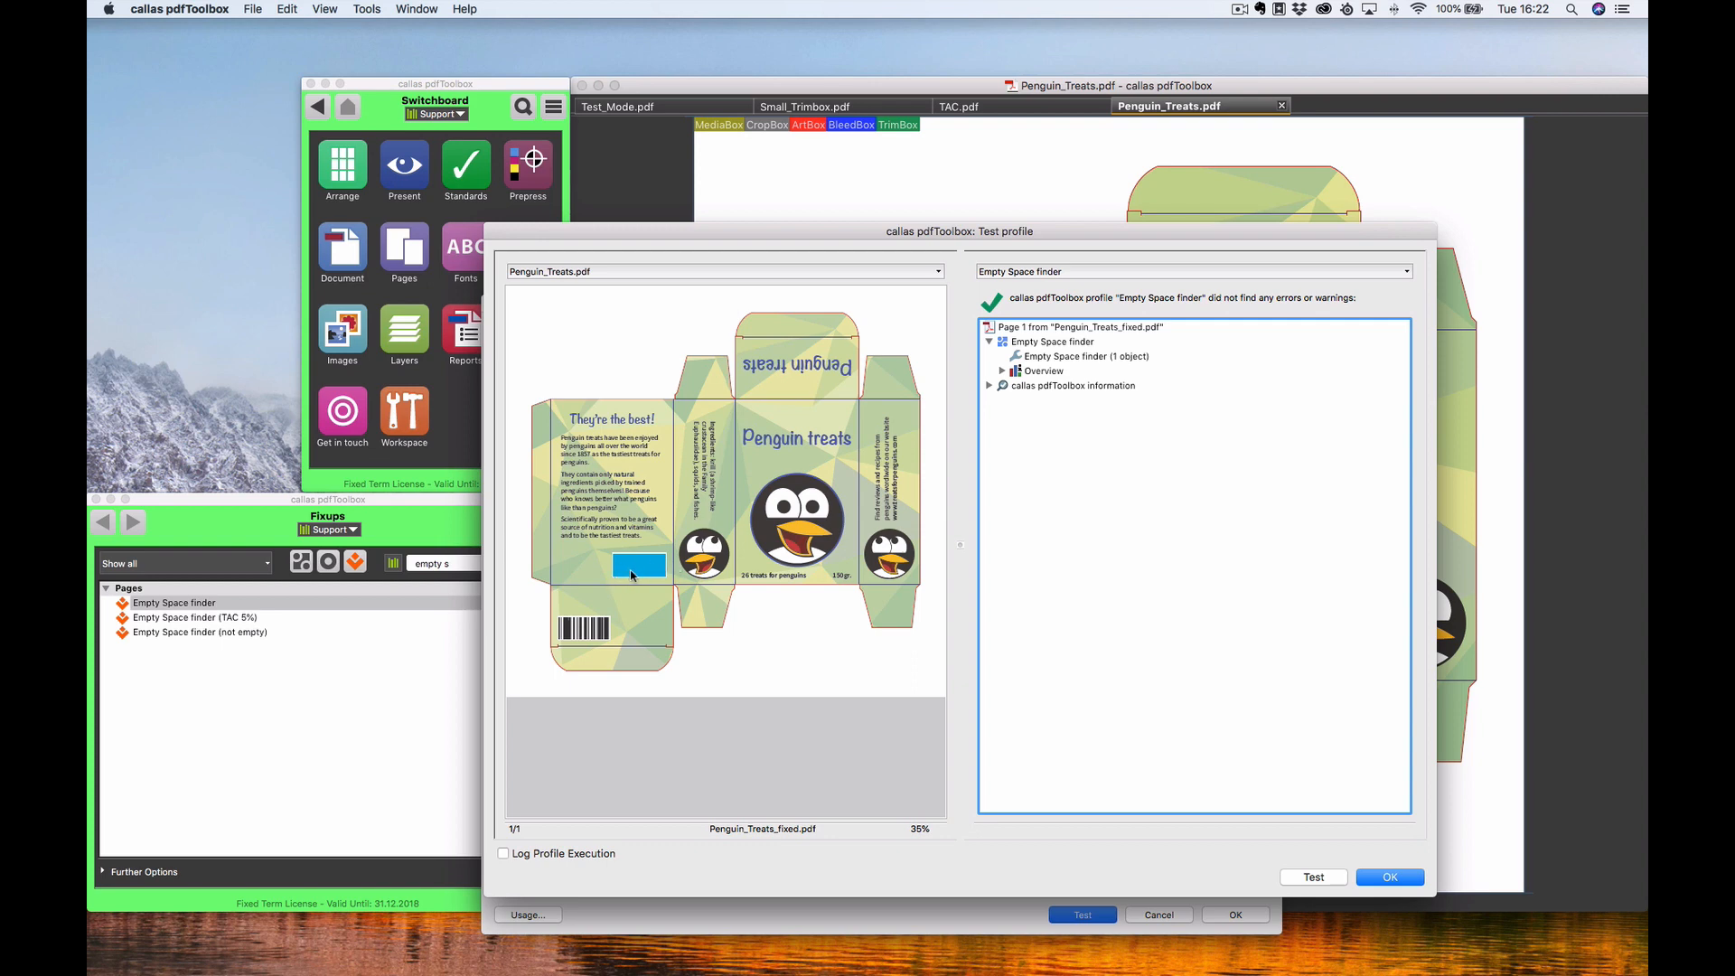
pyautogui.click(1372, 880)
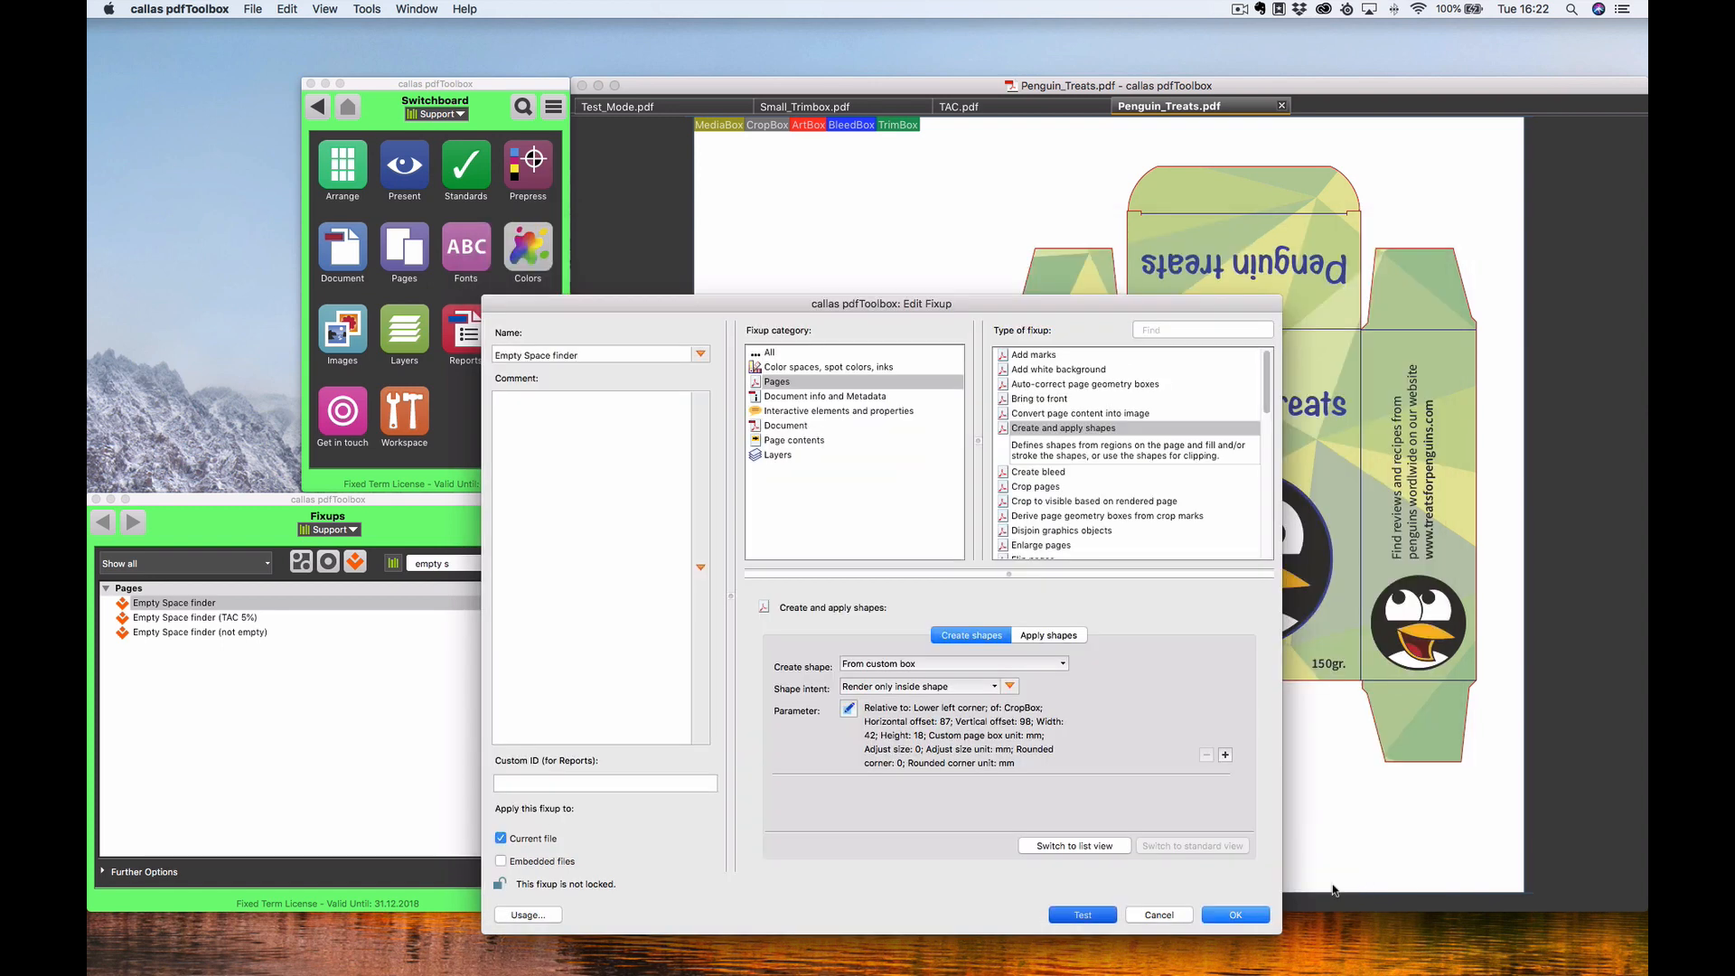
pyautogui.click(1158, 915)
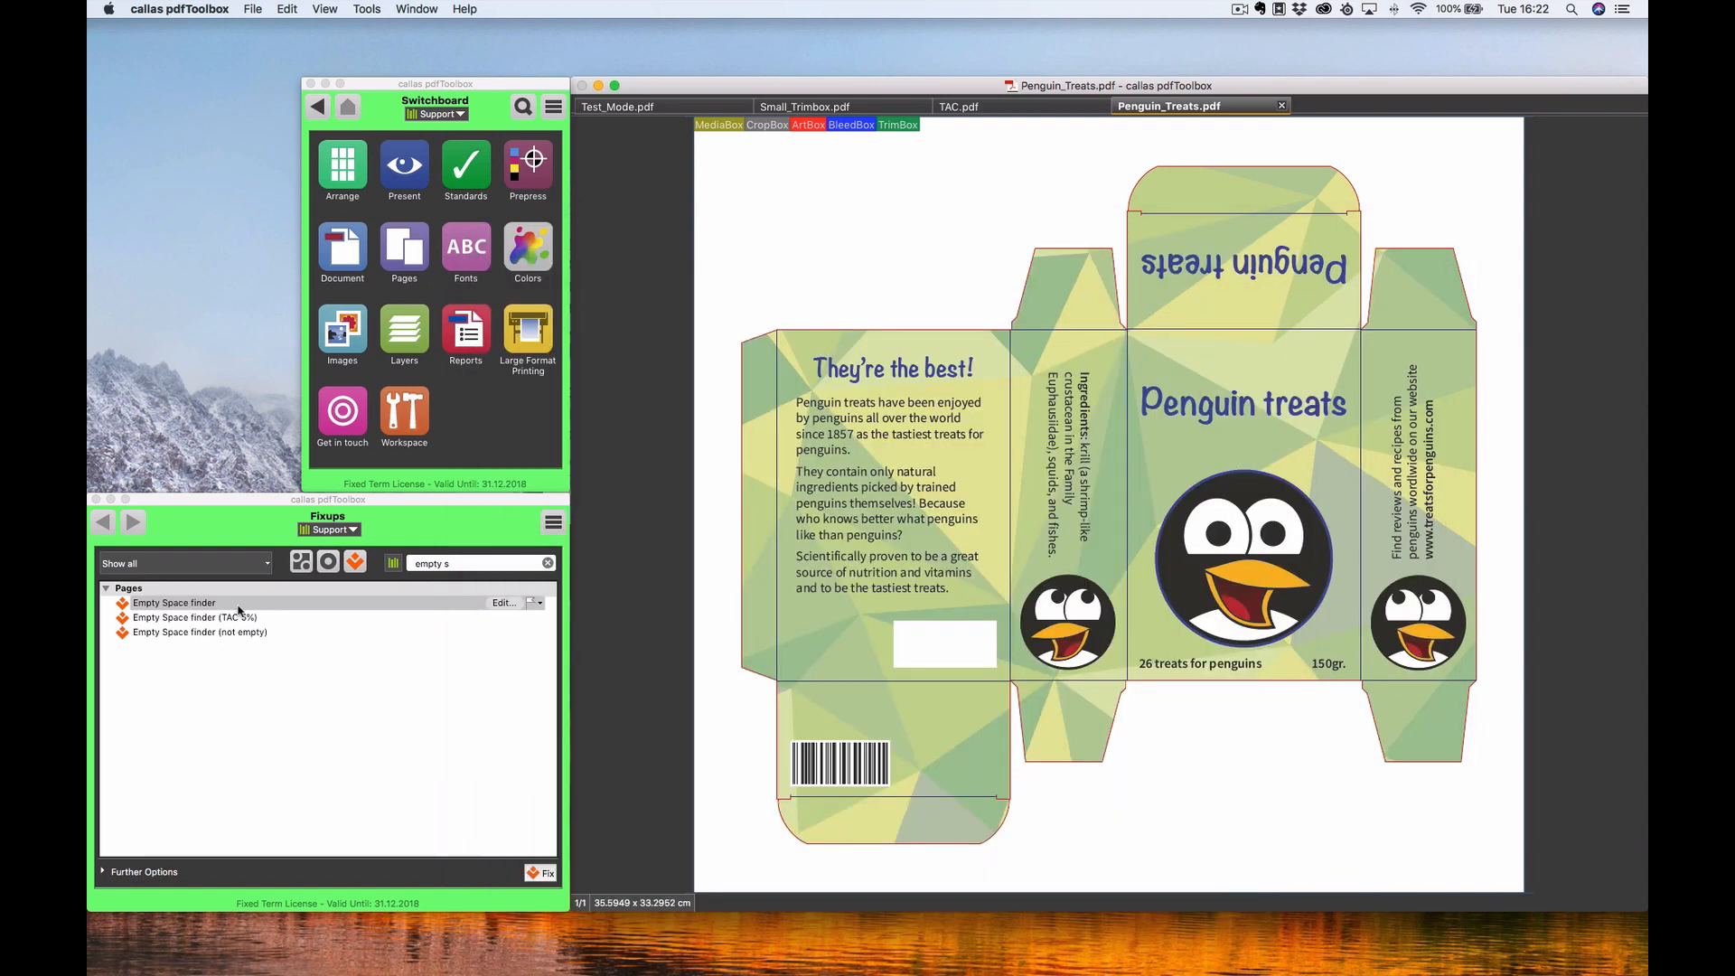
# Step: Open the "Space is not empty (empty space)" check, review its custom area settings, and test it on Penguin_Treats.pdf
pyautogui.click(329, 562)
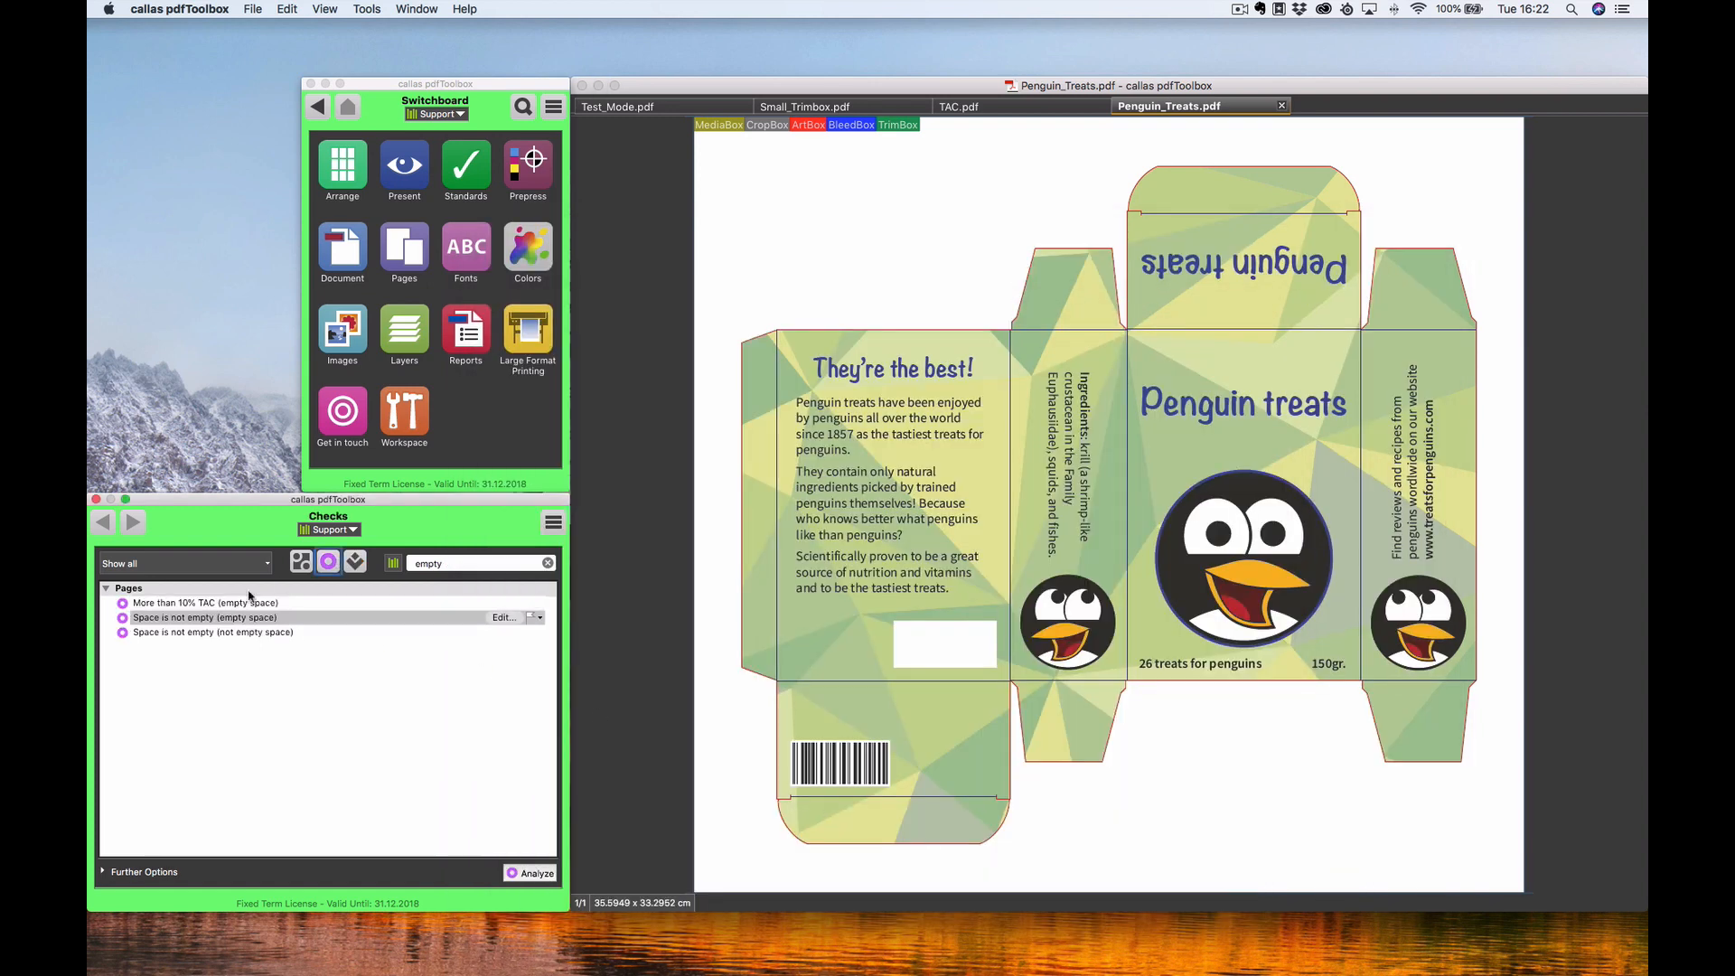
pyautogui.click(504, 618)
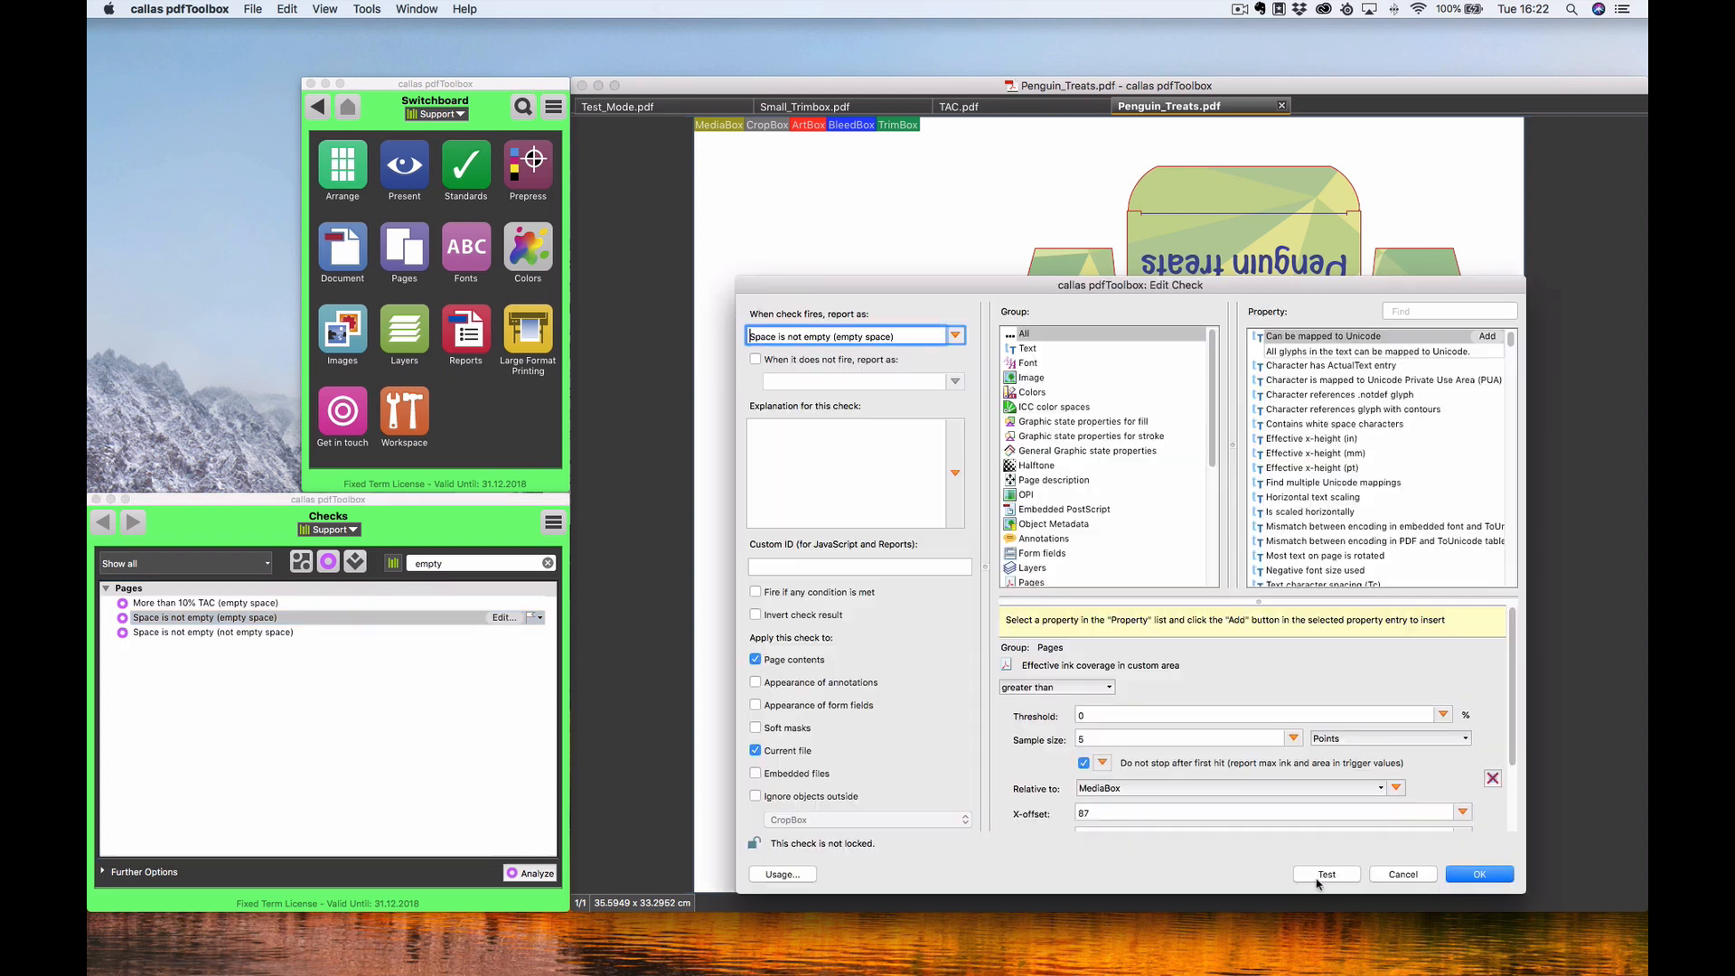
pyautogui.moveTo(1509, 740); pyautogui.dragTo(1516, 867)
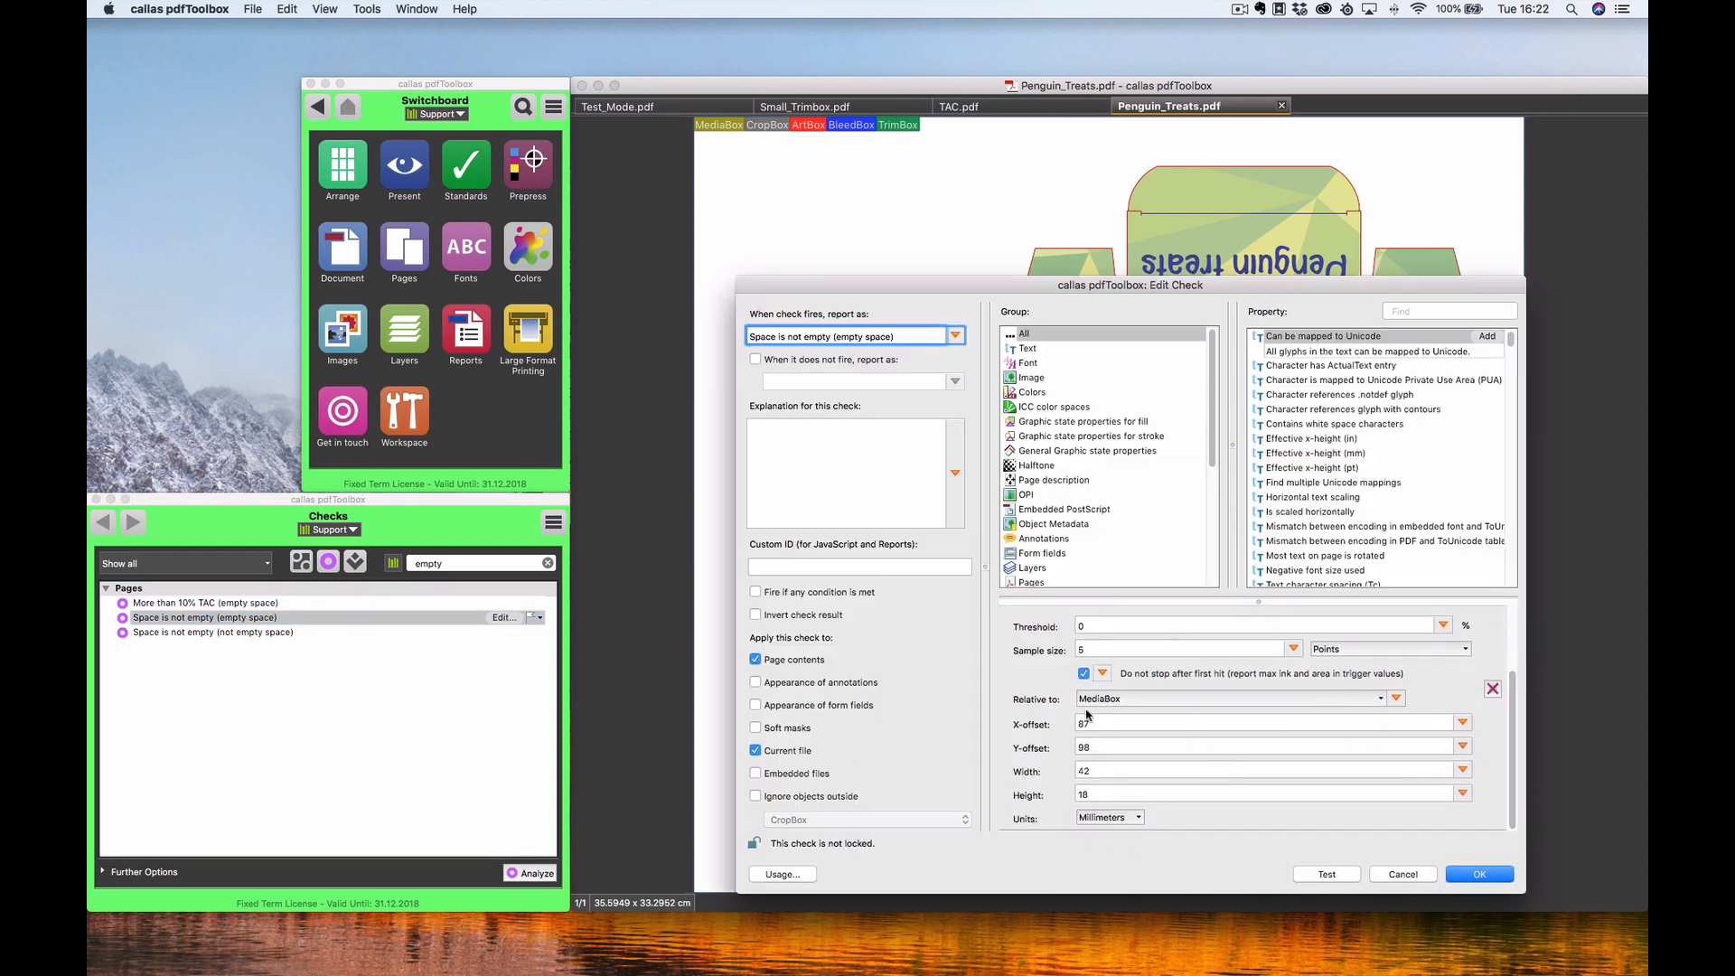
pyautogui.click(1327, 873)
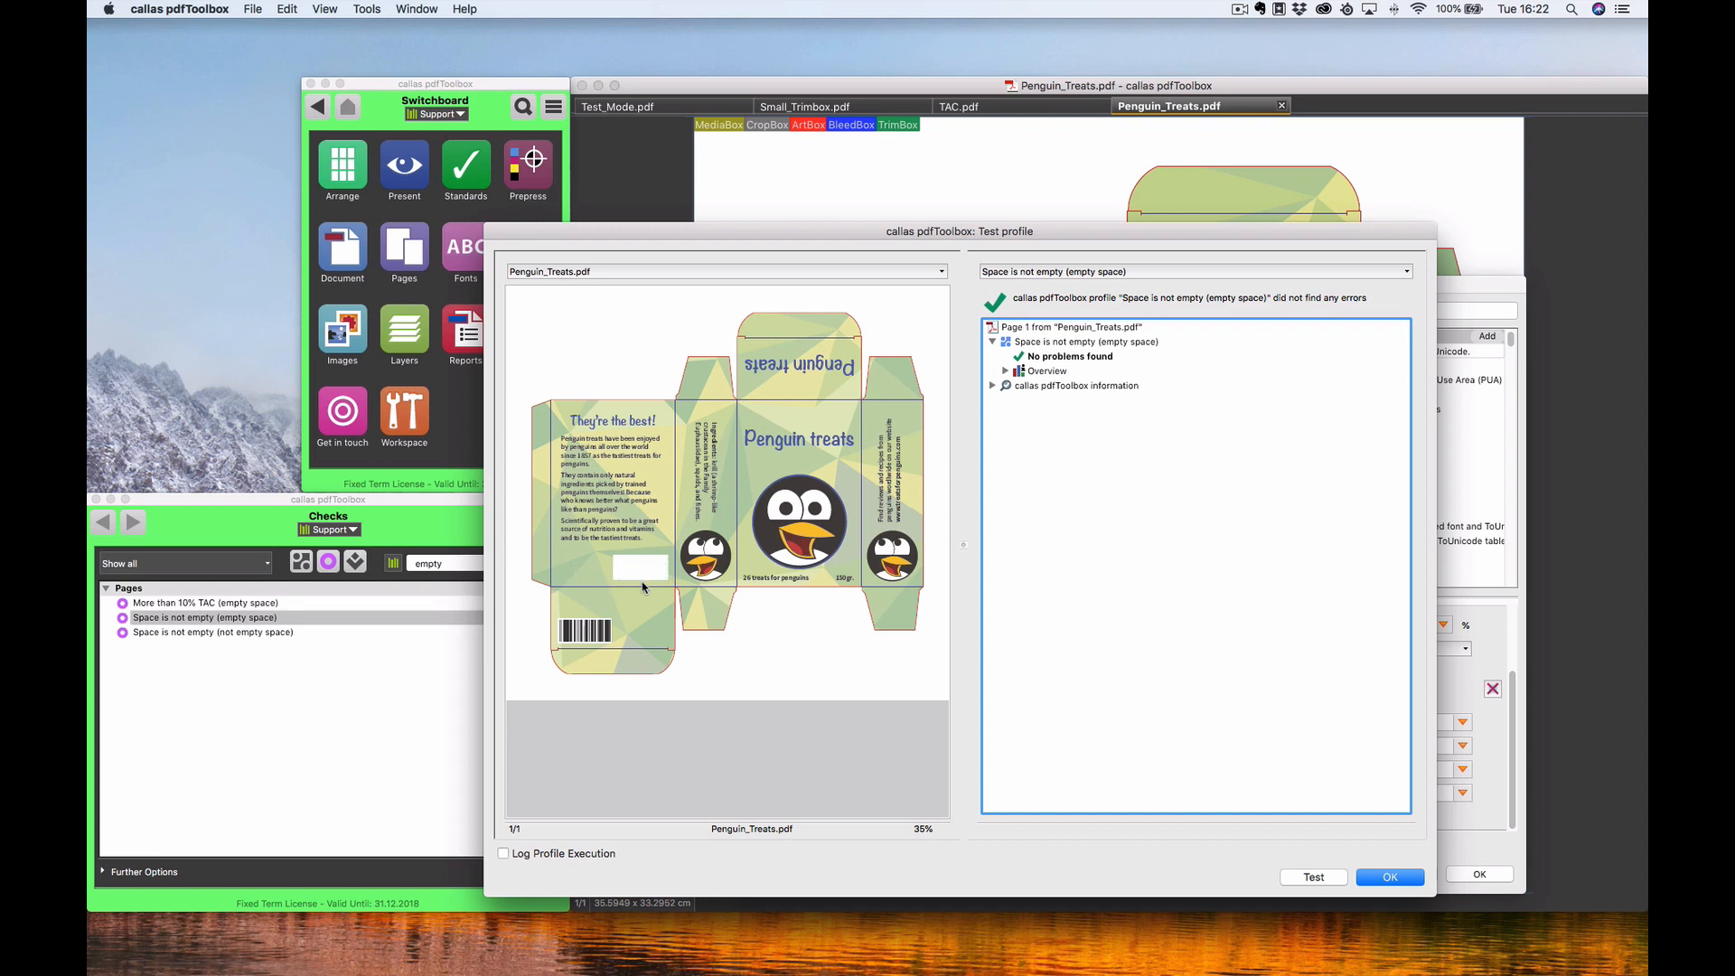
# Step: Test the "Space is not empty (empty space)" check on Test_Mode.pdf, and close the check without saving
pyautogui.click(748, 272)
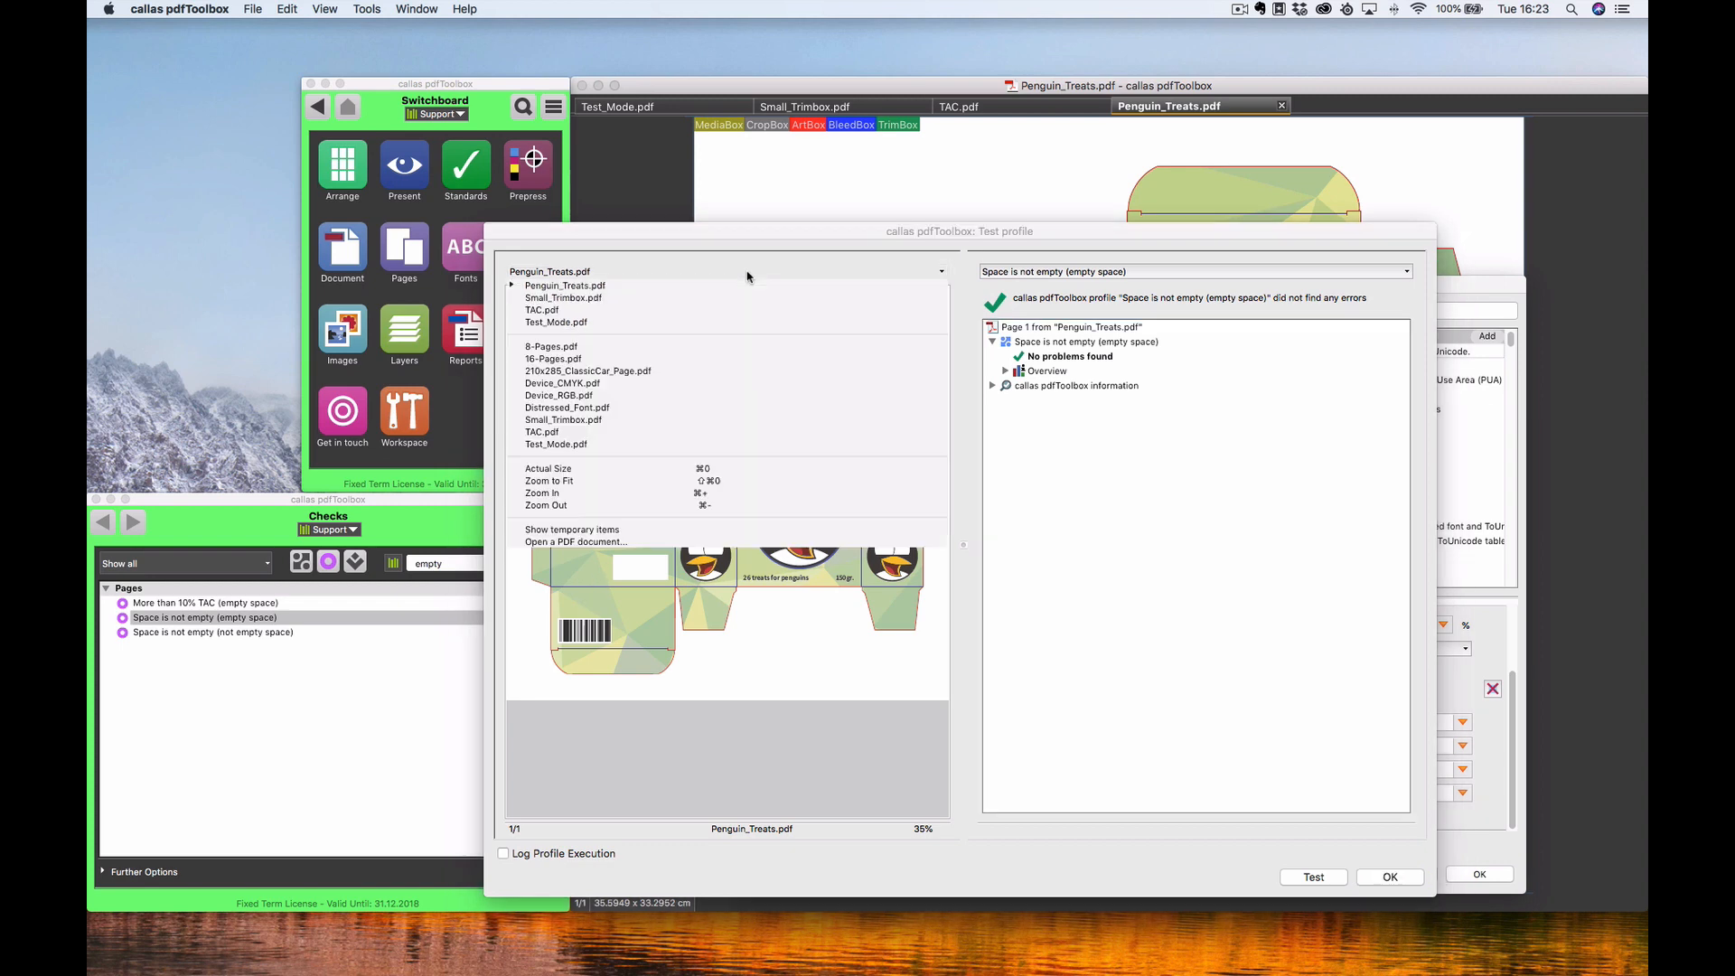
pyautogui.click(711, 324)
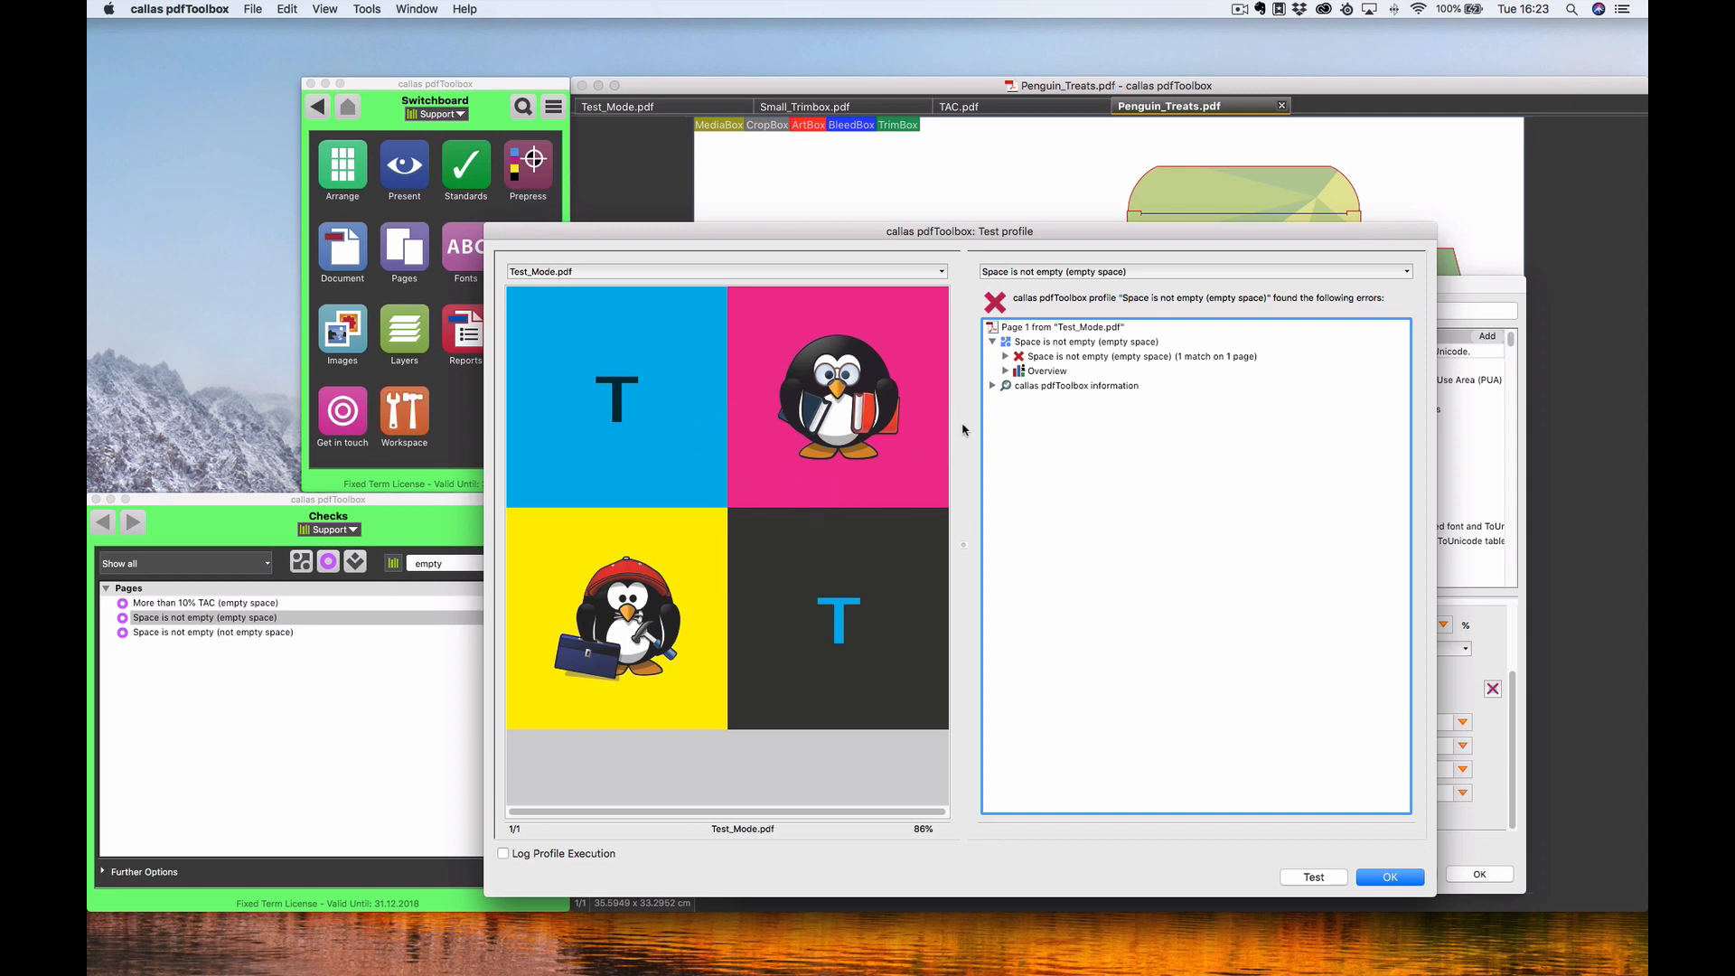
pyautogui.click(1124, 272)
pyautogui.click(1132, 463)
pyautogui.click(1369, 877)
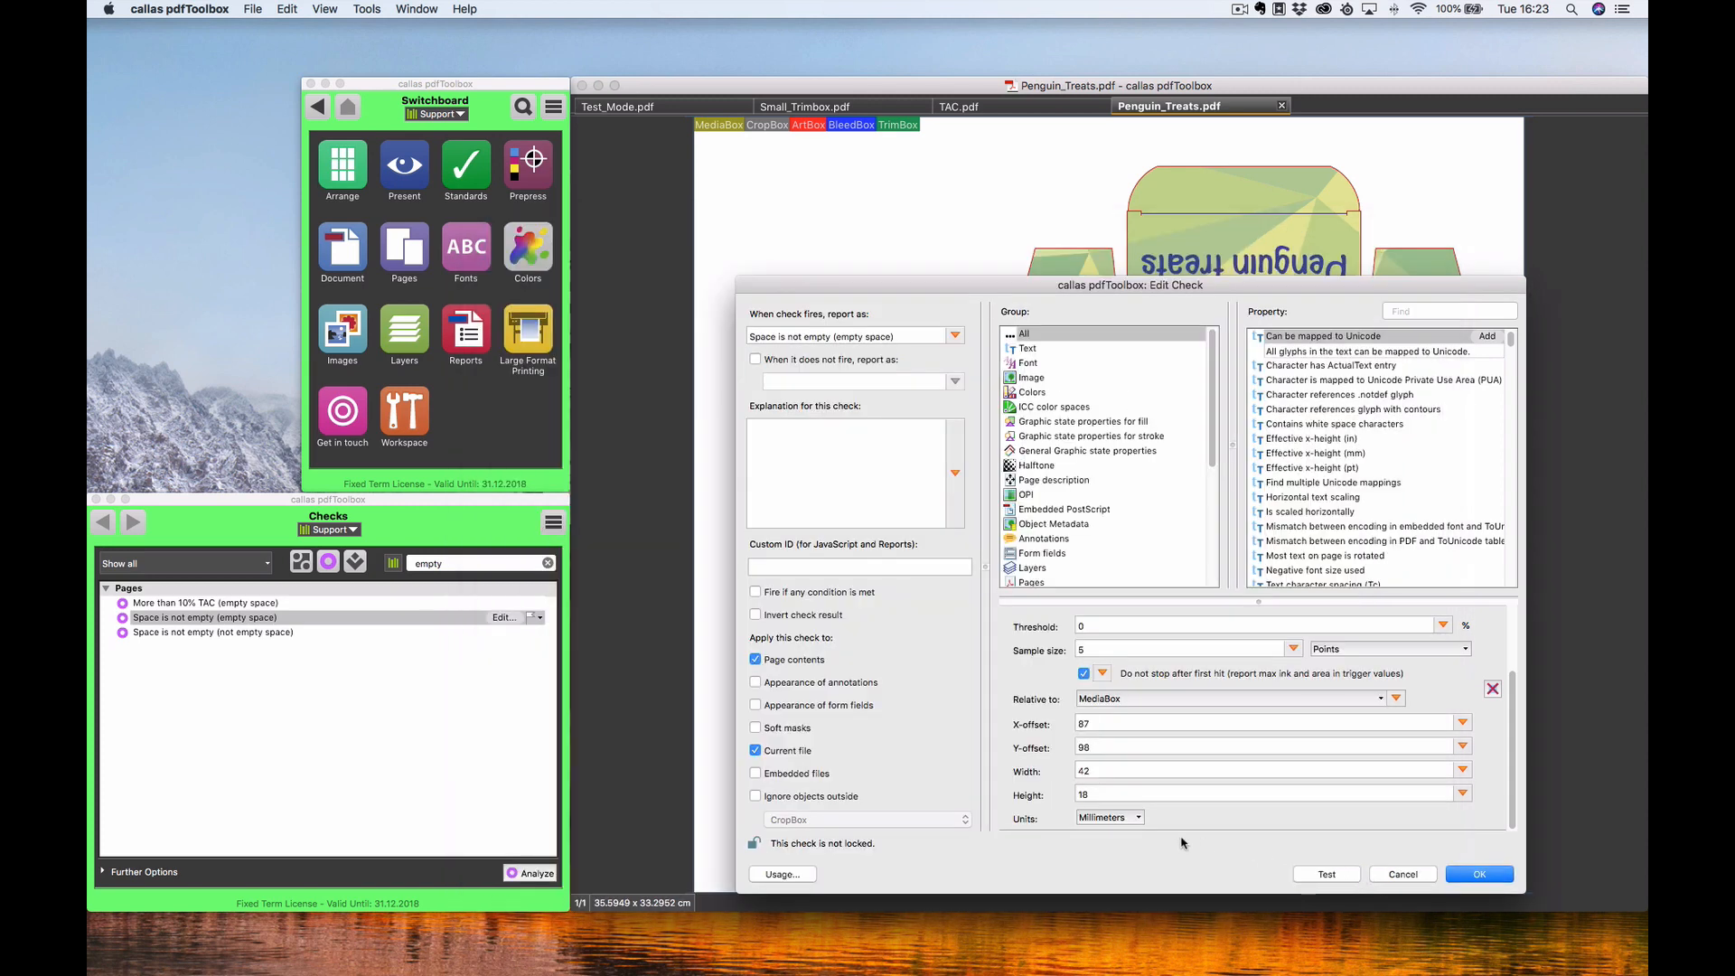
pyautogui.click(1428, 876)
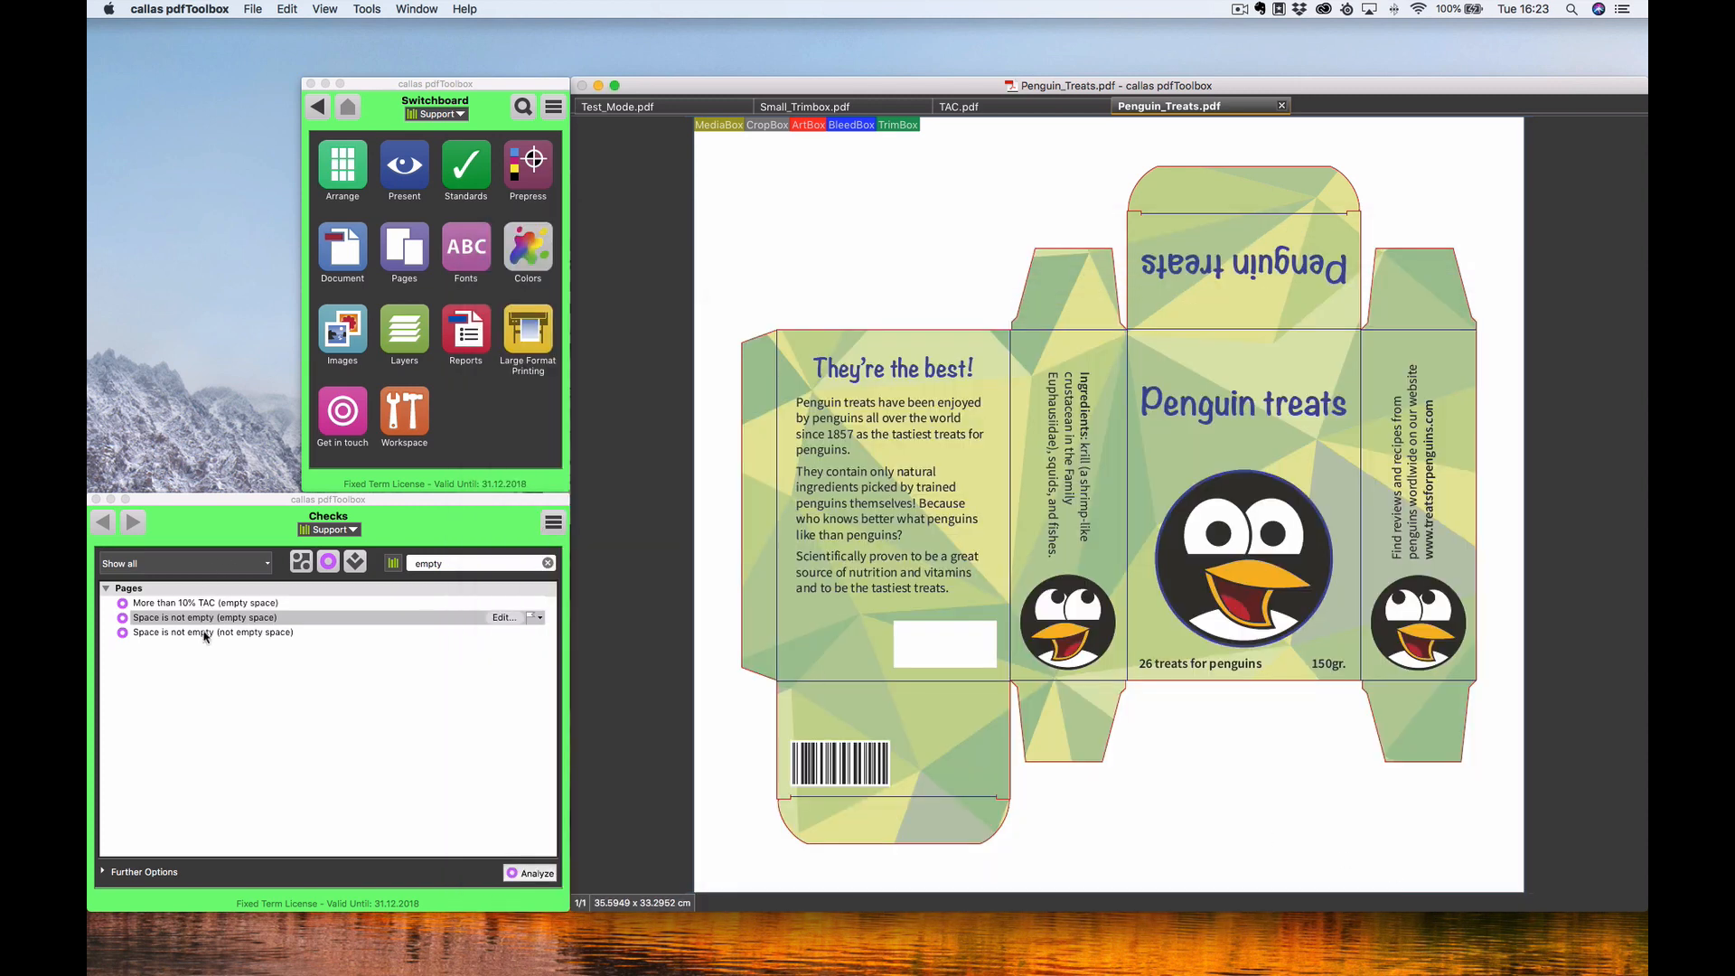
# Step: Open the "Empty Space finder (not empty)" fixup and review the parameters of its custom box shape
pyautogui.click(206, 633)
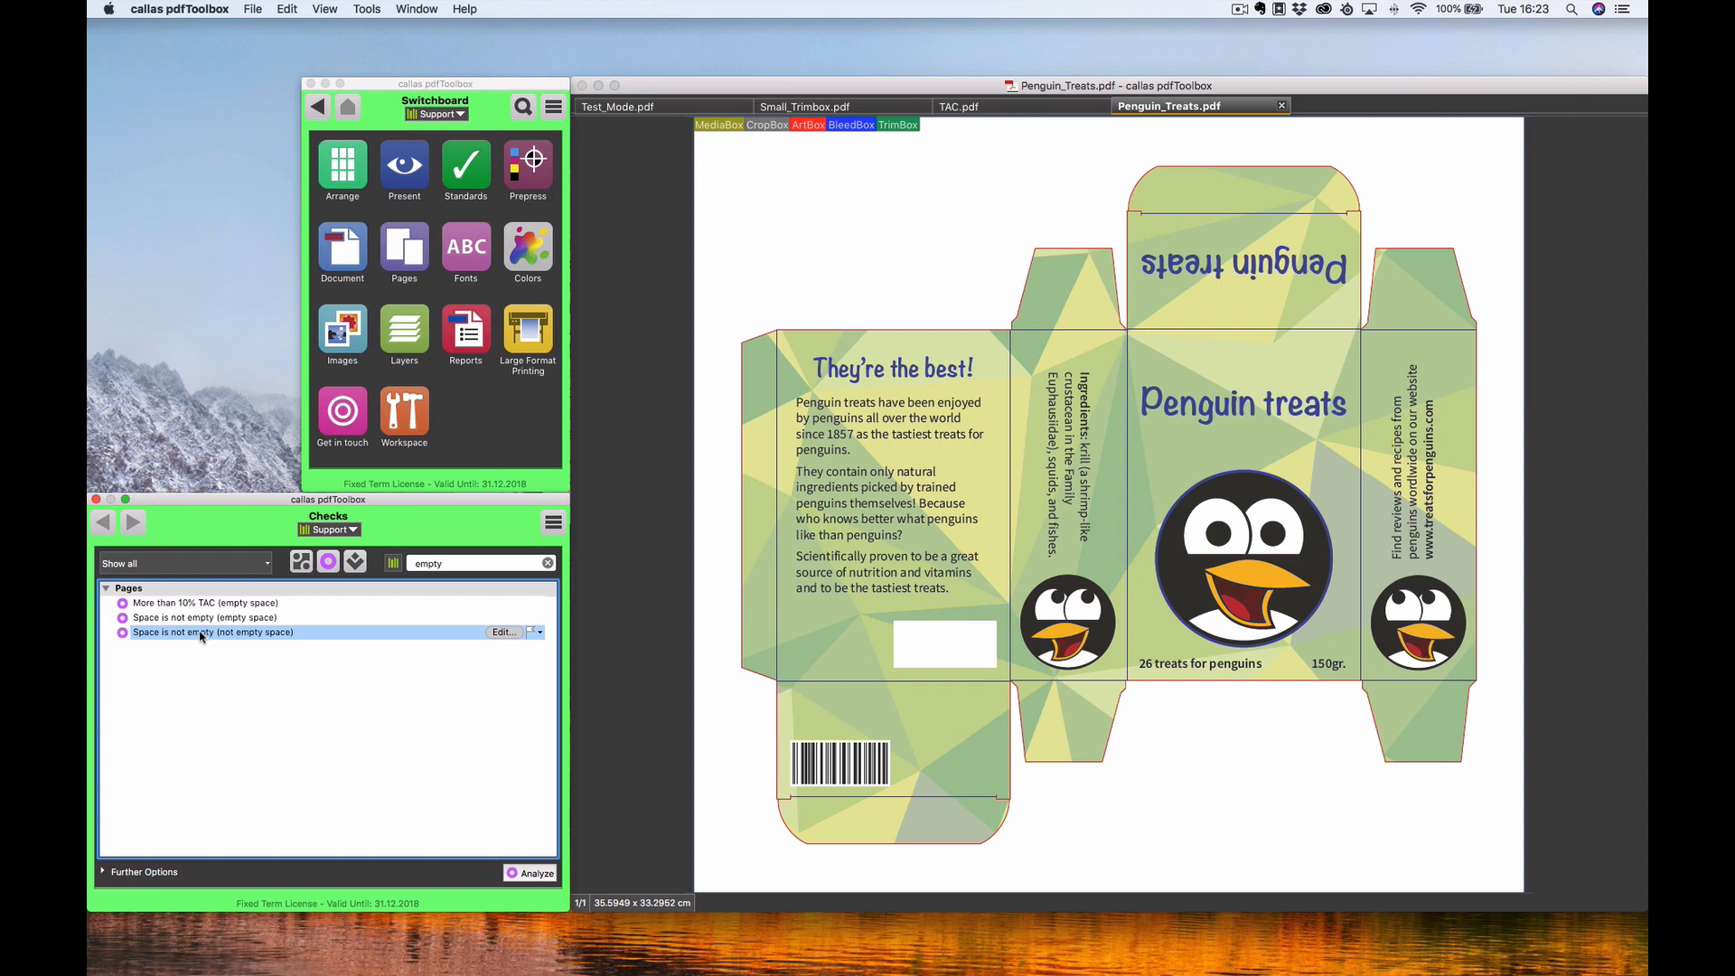
pyautogui.click(355, 562)
pyautogui.click(245, 631)
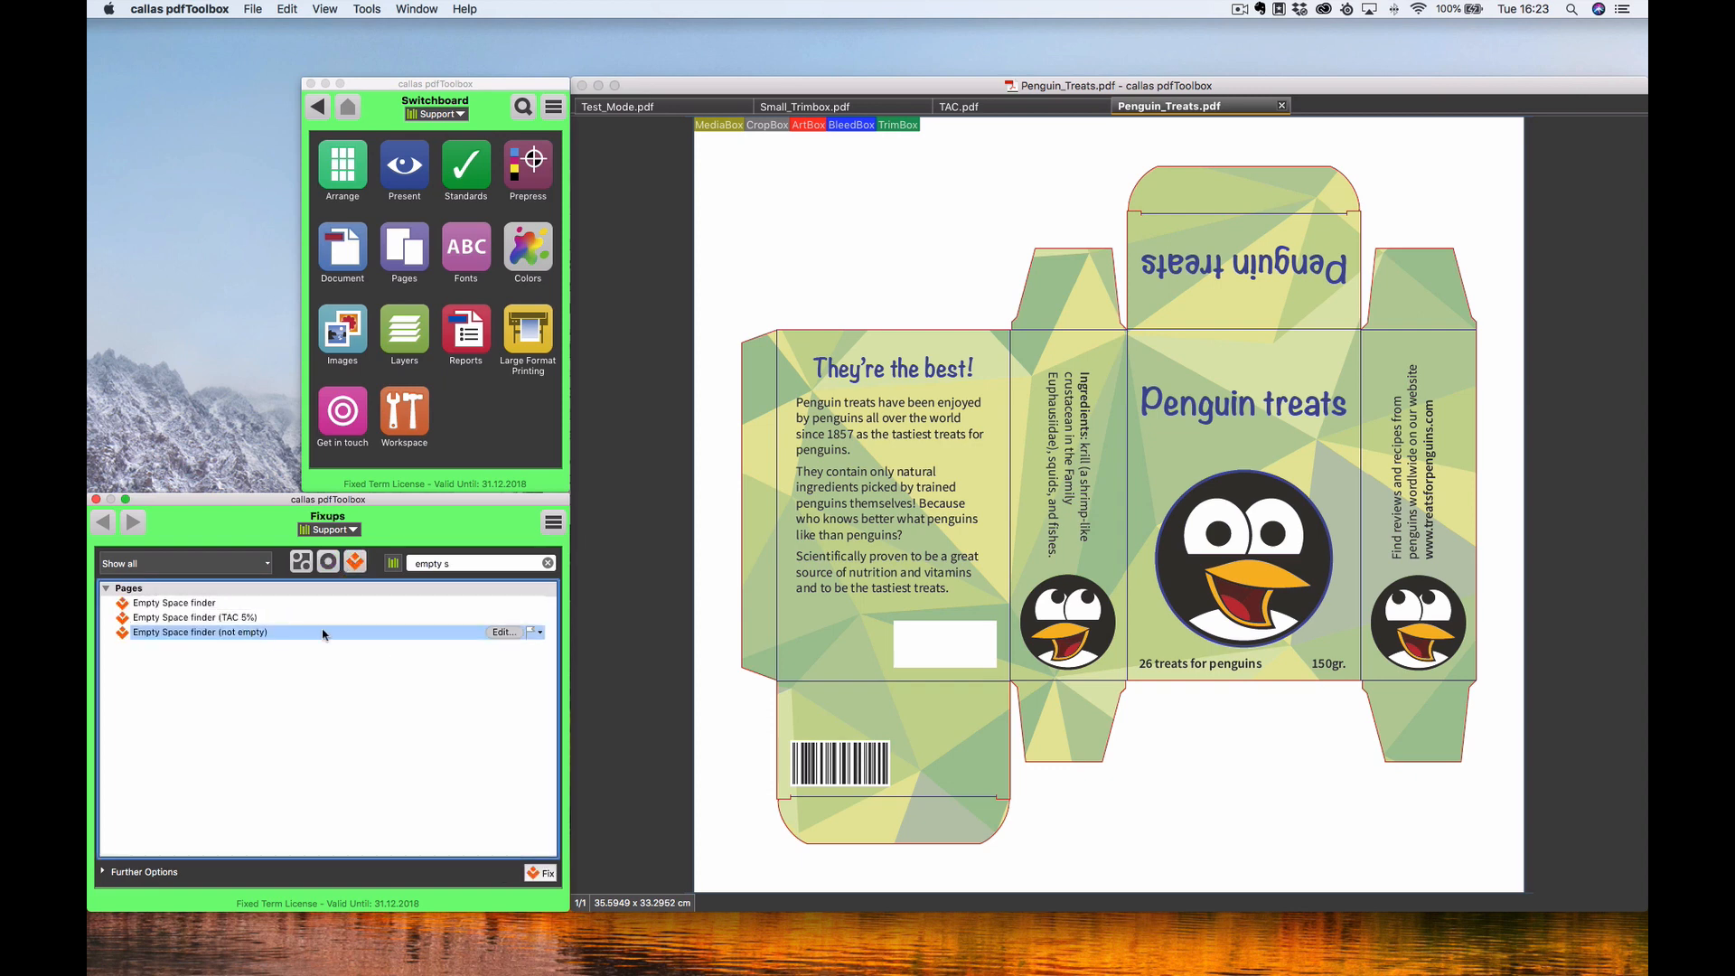
pyautogui.click(504, 632)
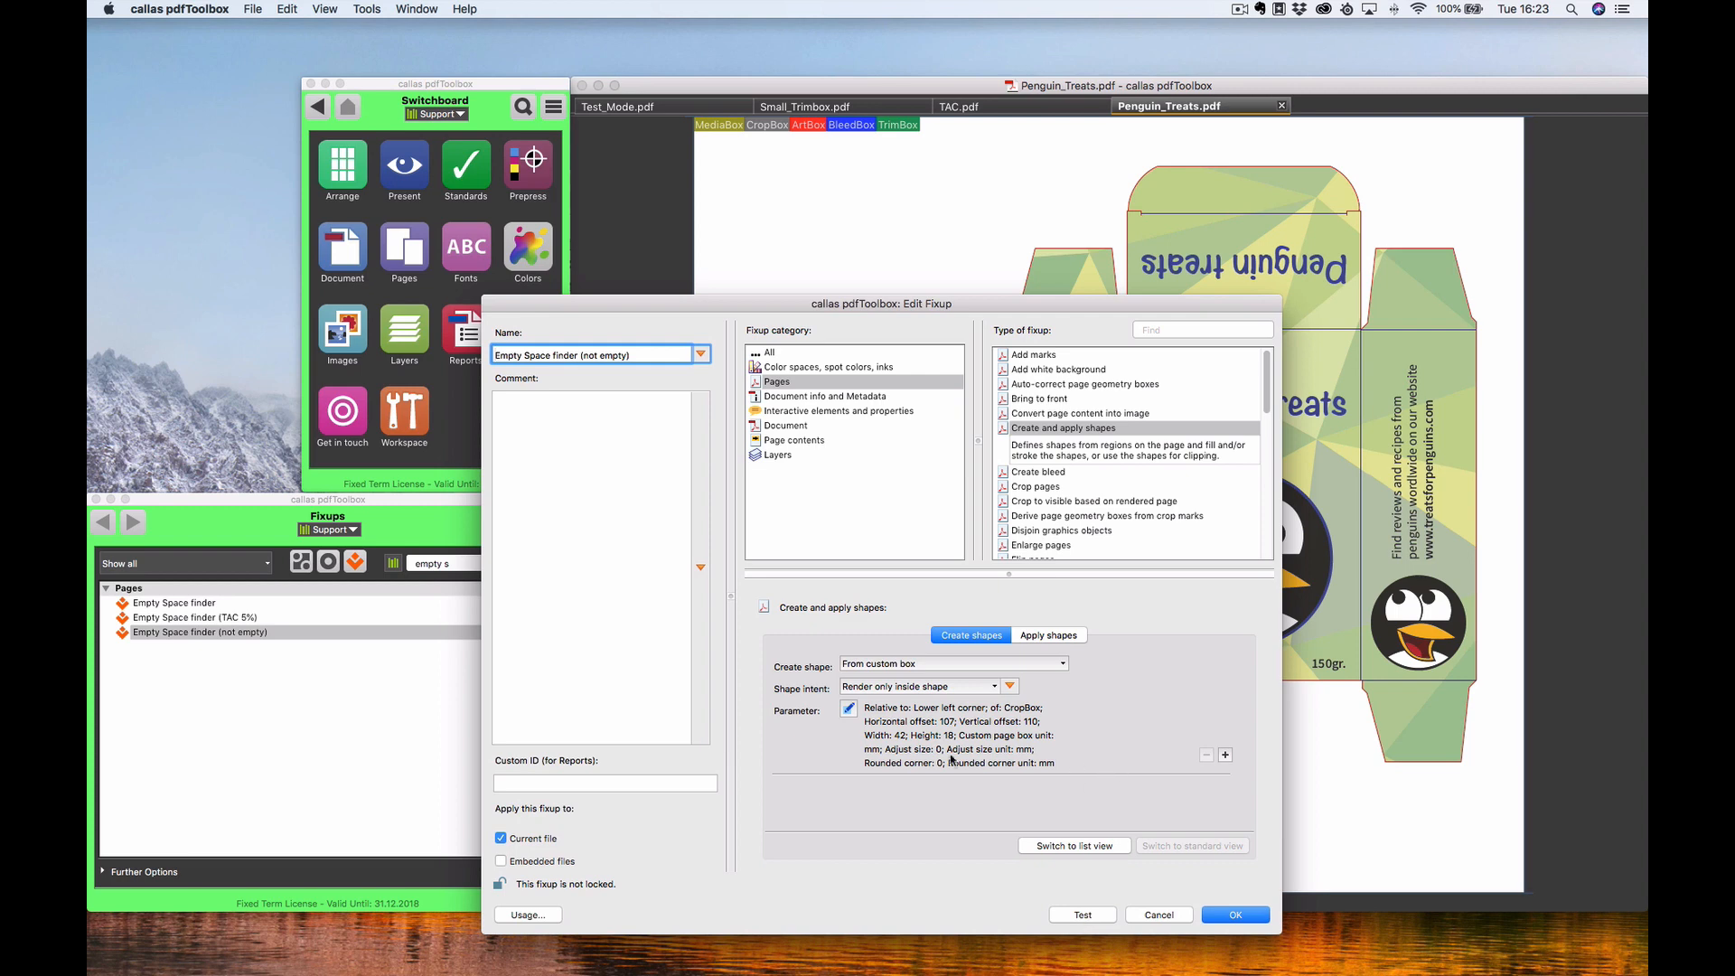
pyautogui.click(849, 709)
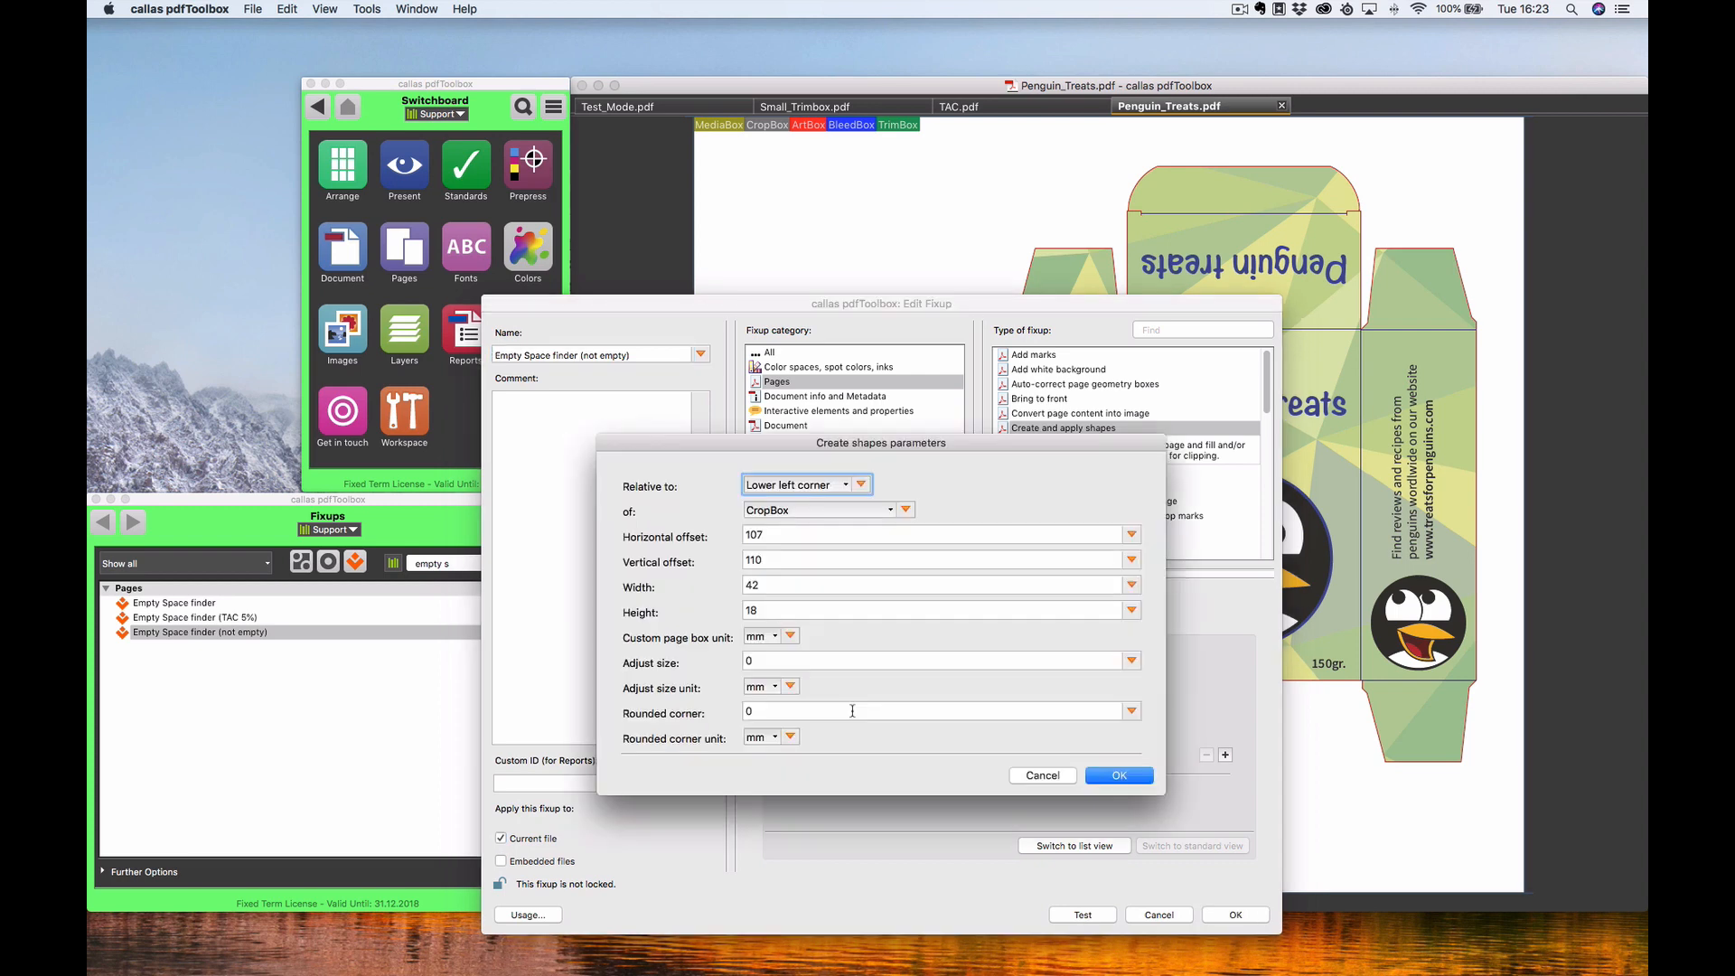
pyautogui.click(1108, 772)
# Step: Test the "Empty Space finder (not empty)" fixup on Penguin_Treats.pdf and close the fixup without saving
pyautogui.click(1099, 917)
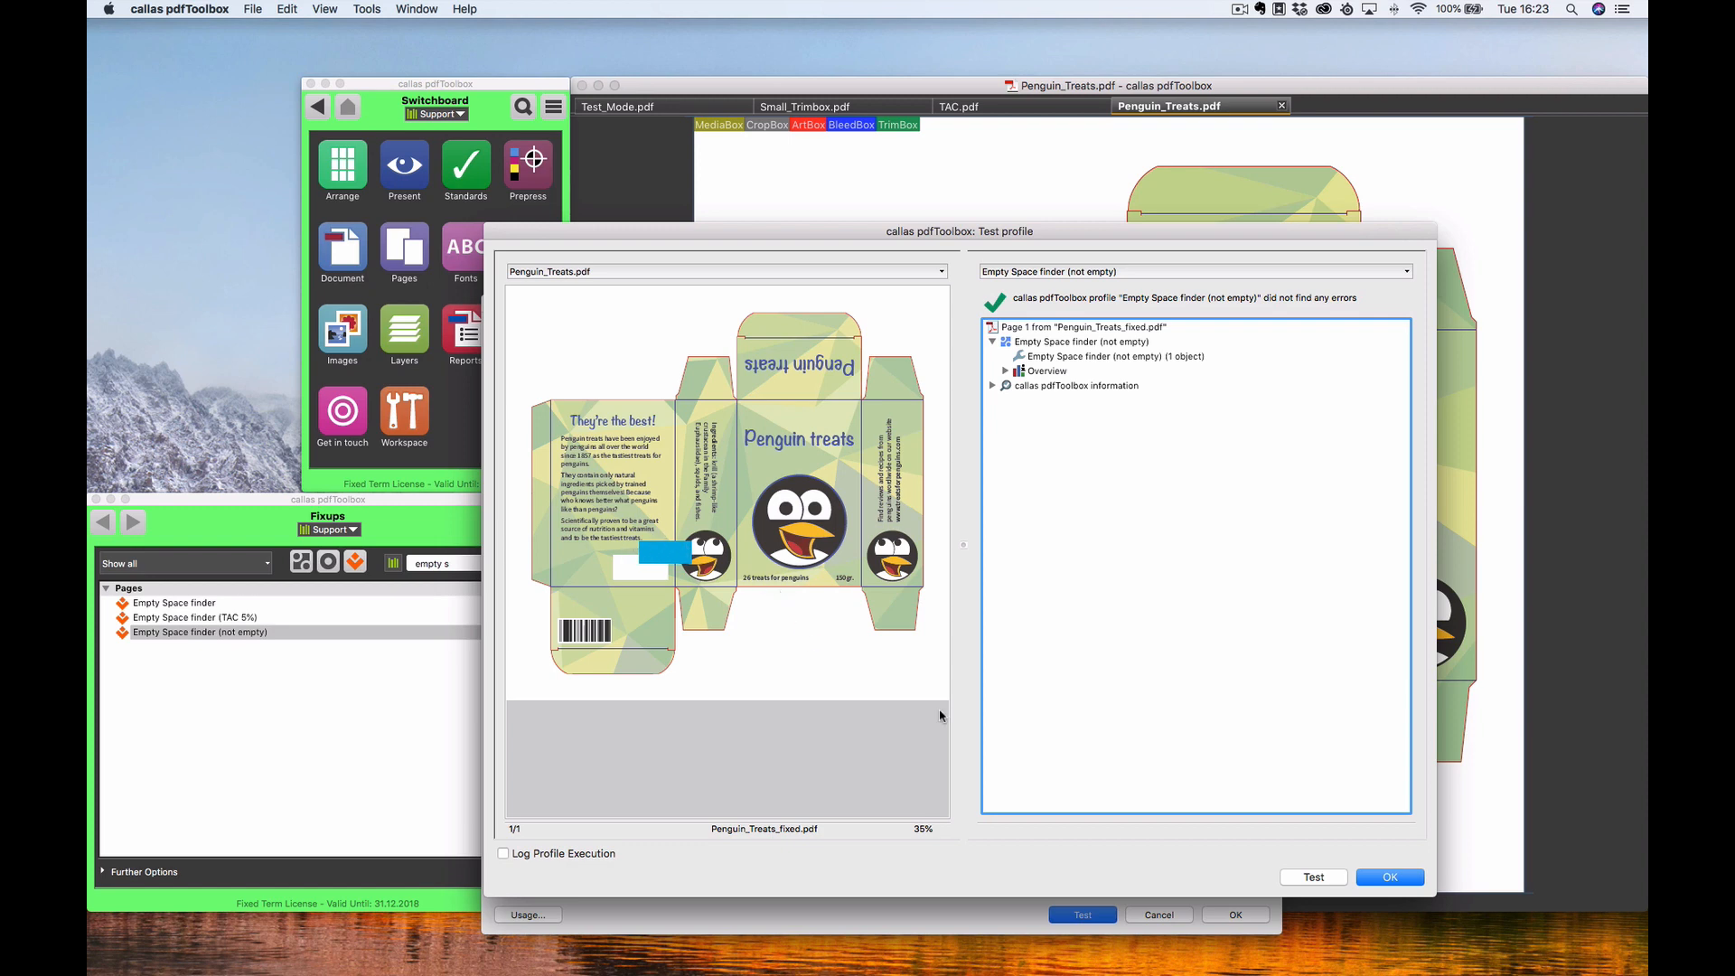
pyautogui.click(1369, 879)
pyautogui.click(1165, 914)
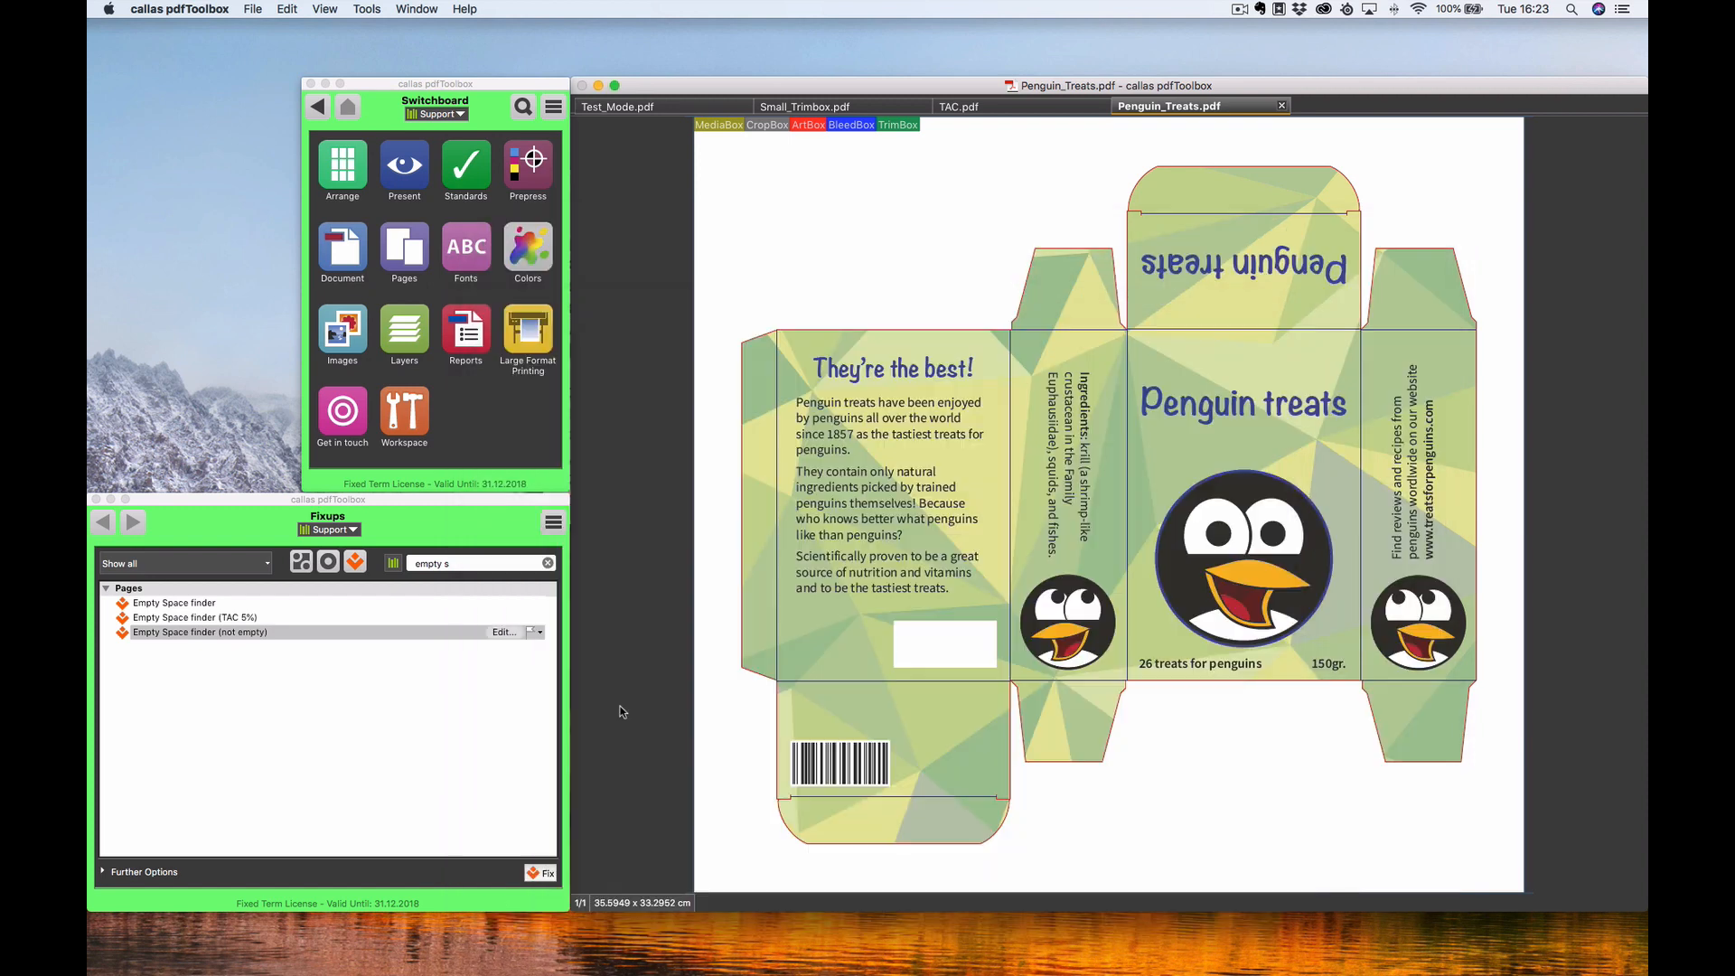
# Step: Test the "Space is not empty (not empty space)" check on Penguin_Treats.pdf from its editor, and close the check without saving
pyautogui.click(329, 562)
pyautogui.click(247, 633)
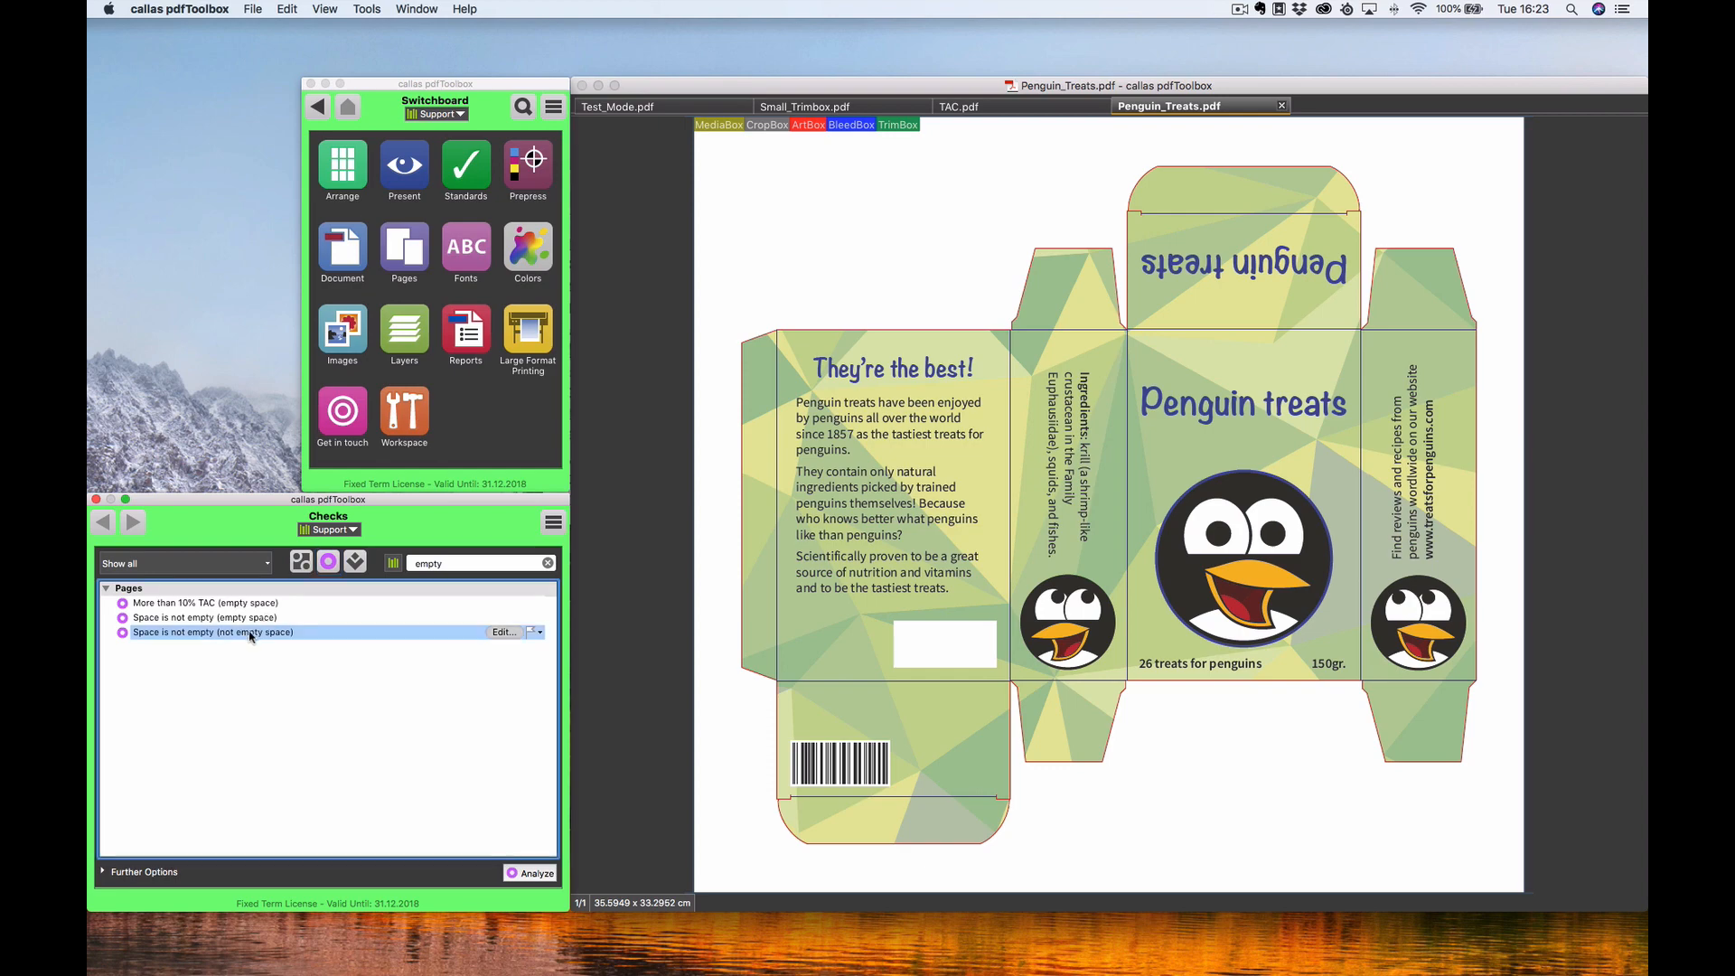
pyautogui.click(502, 632)
pyautogui.click(1326, 876)
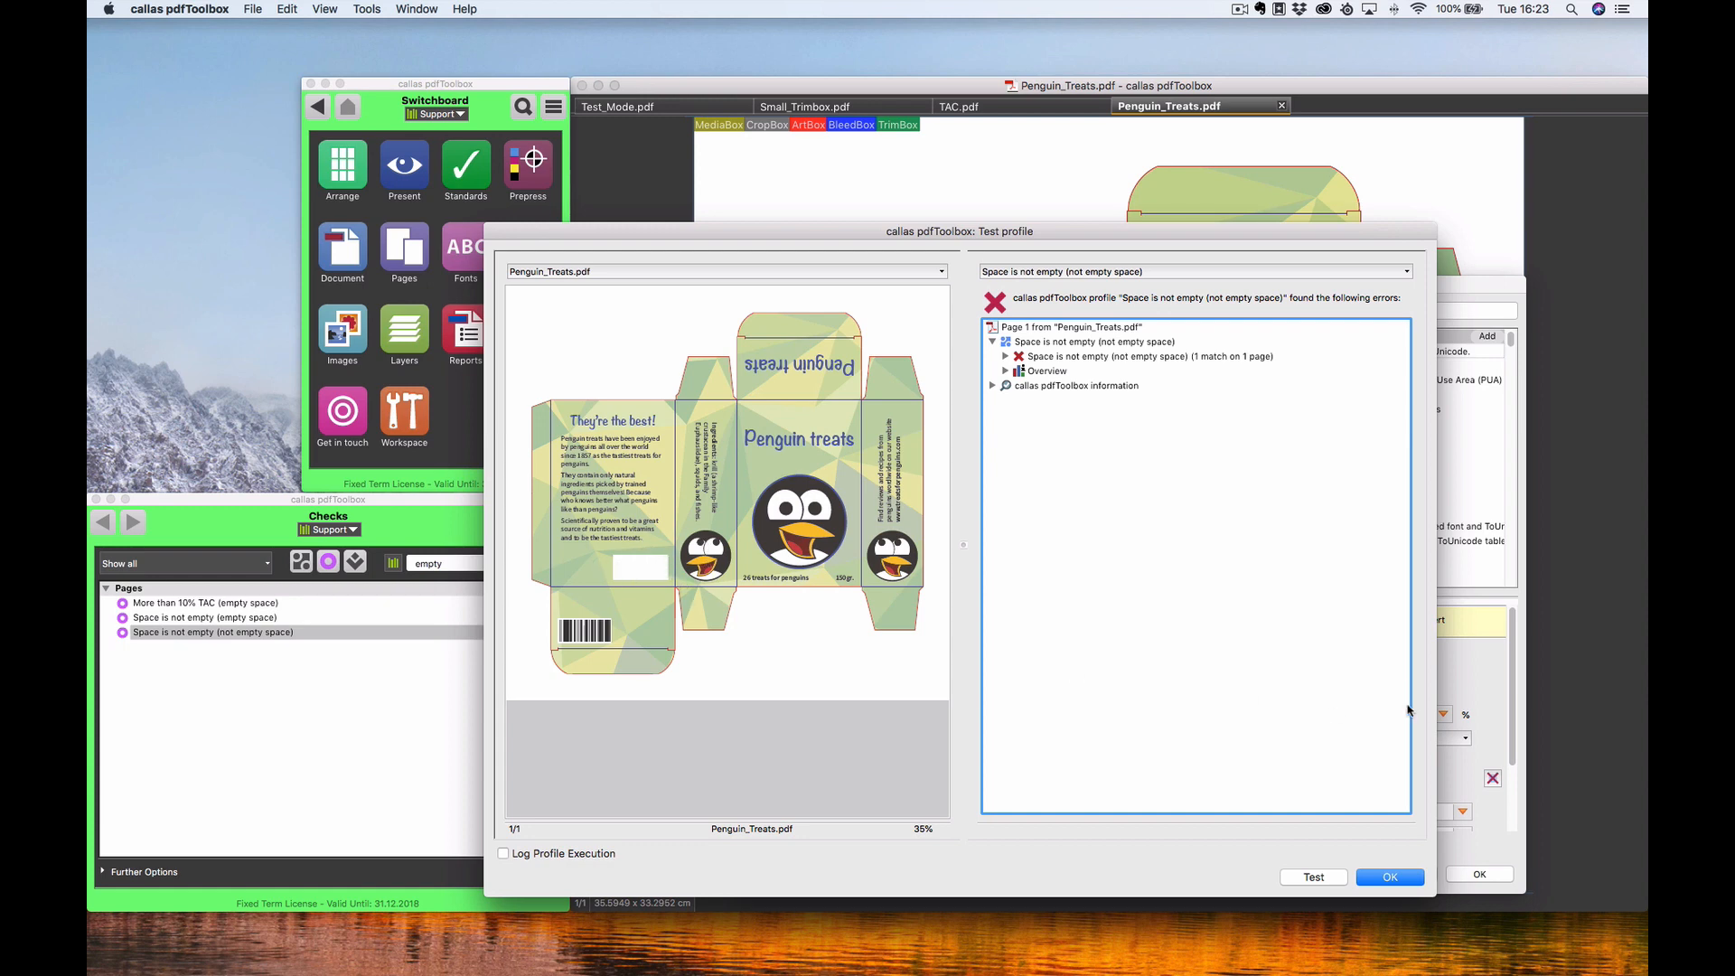
pyautogui.click(1367, 879)
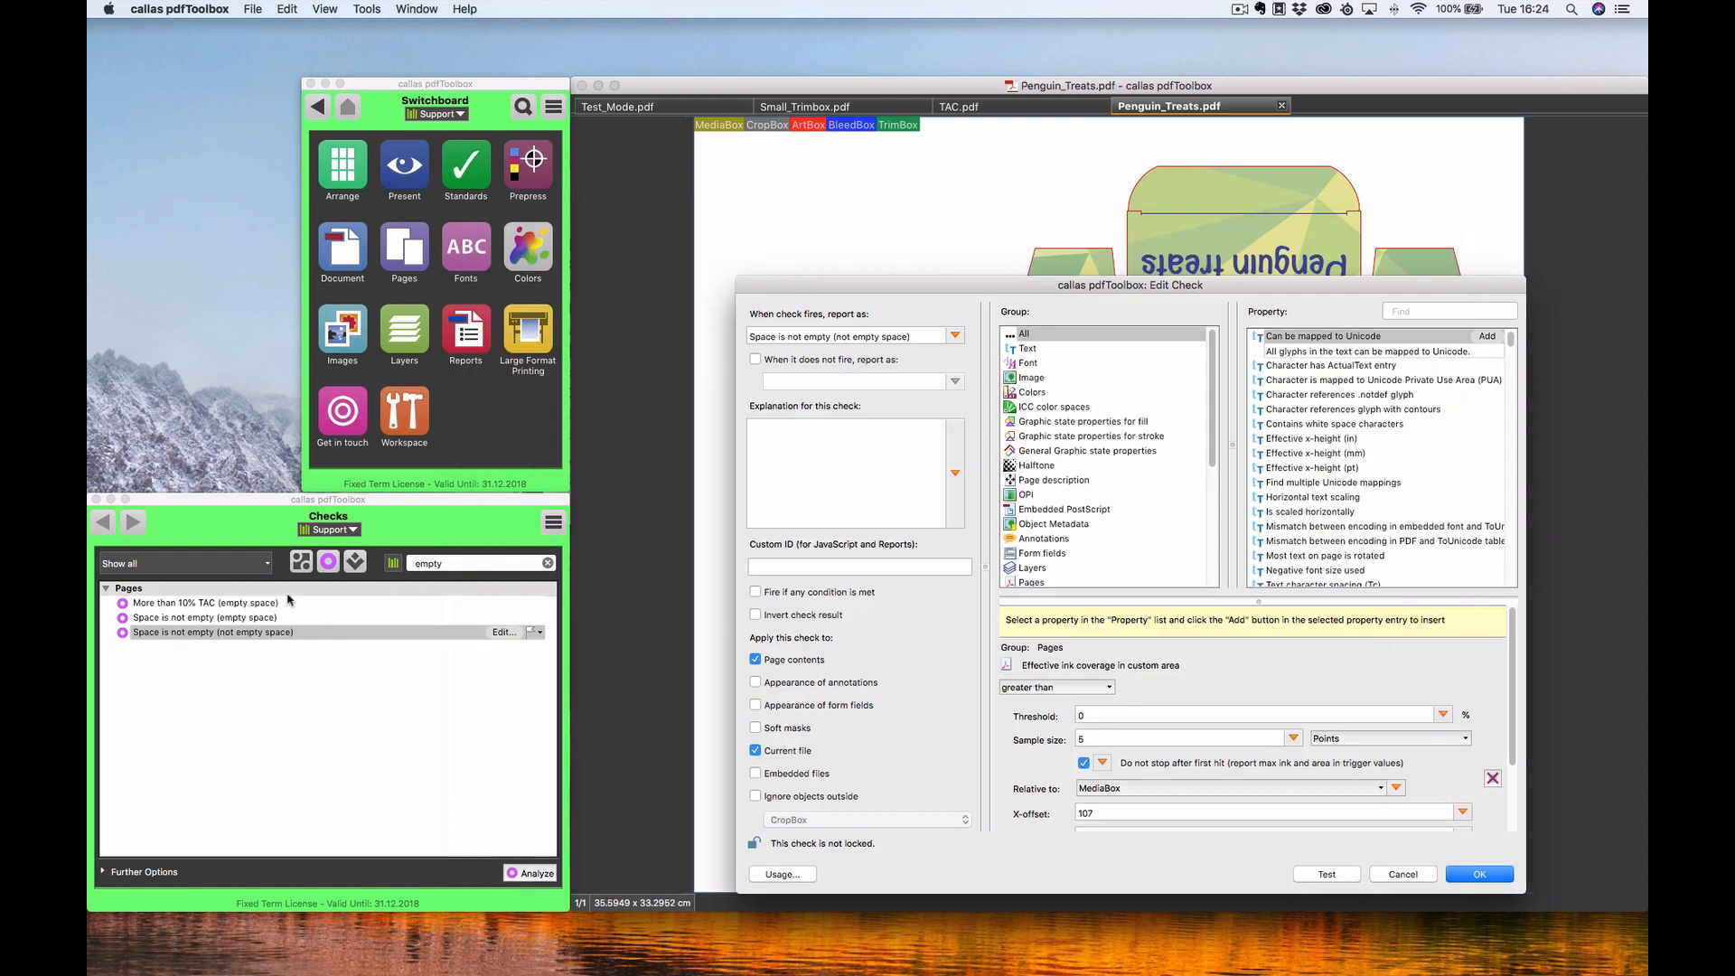
pyautogui.click(1404, 874)
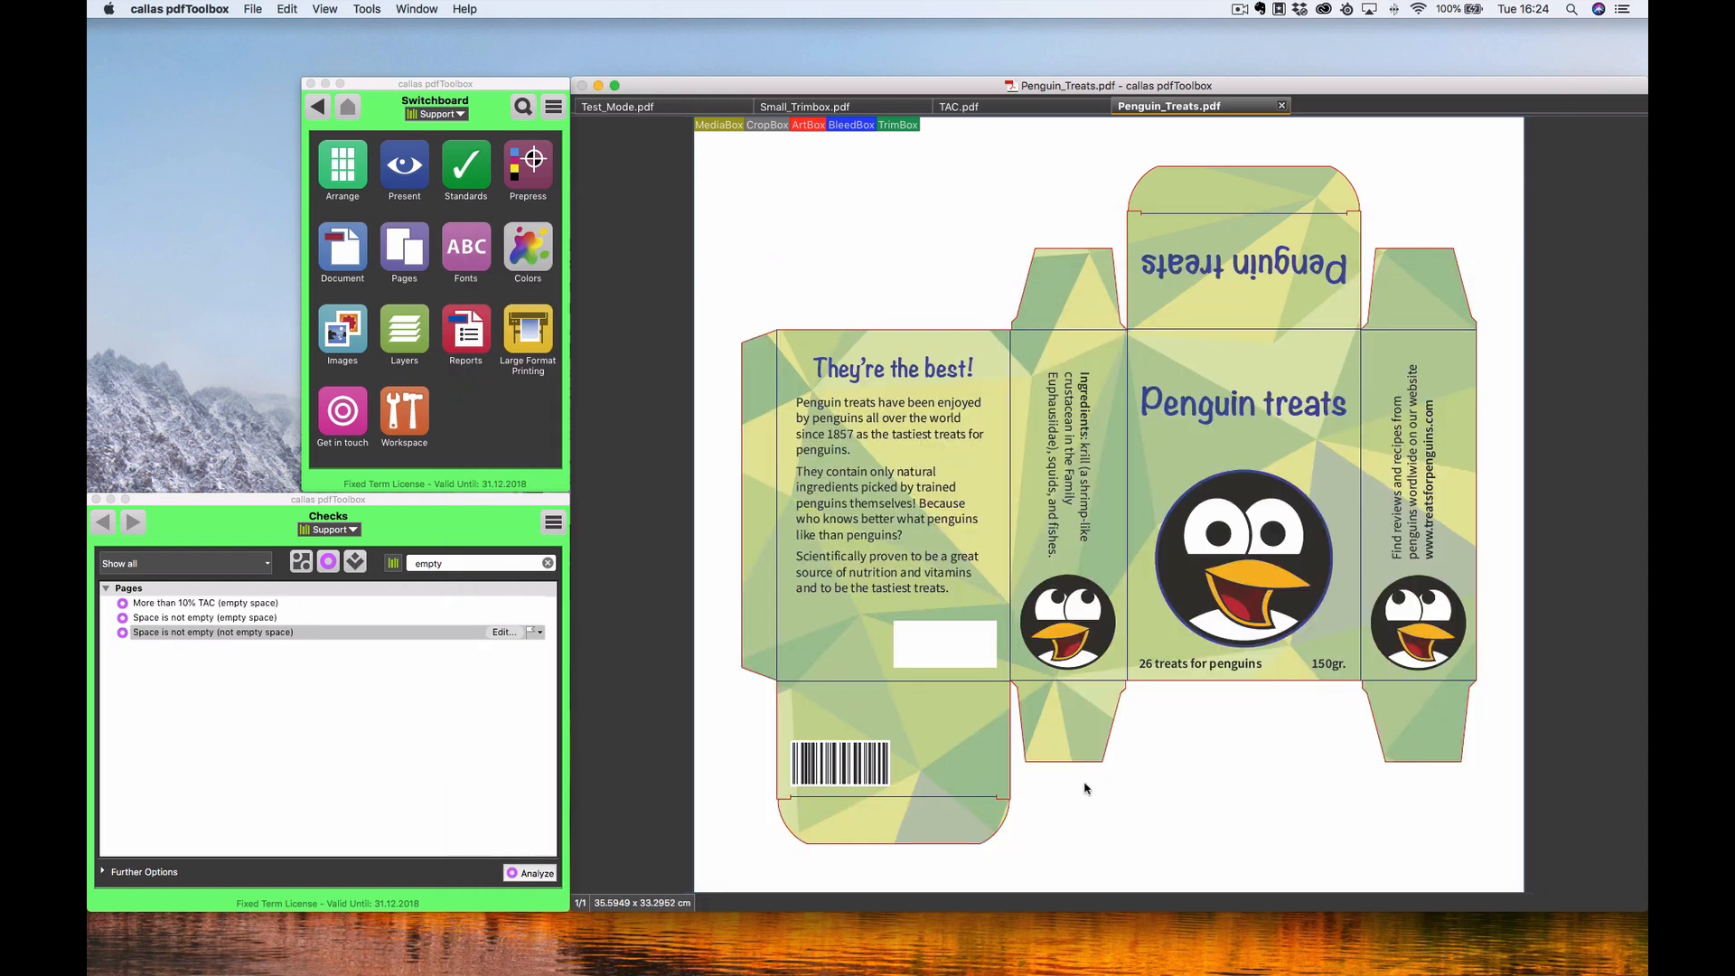
# Step: Open the "Empty Space finder" fixup, test it again on Penguin_Treats.pdf, and close it without saving
pyautogui.click(355, 562)
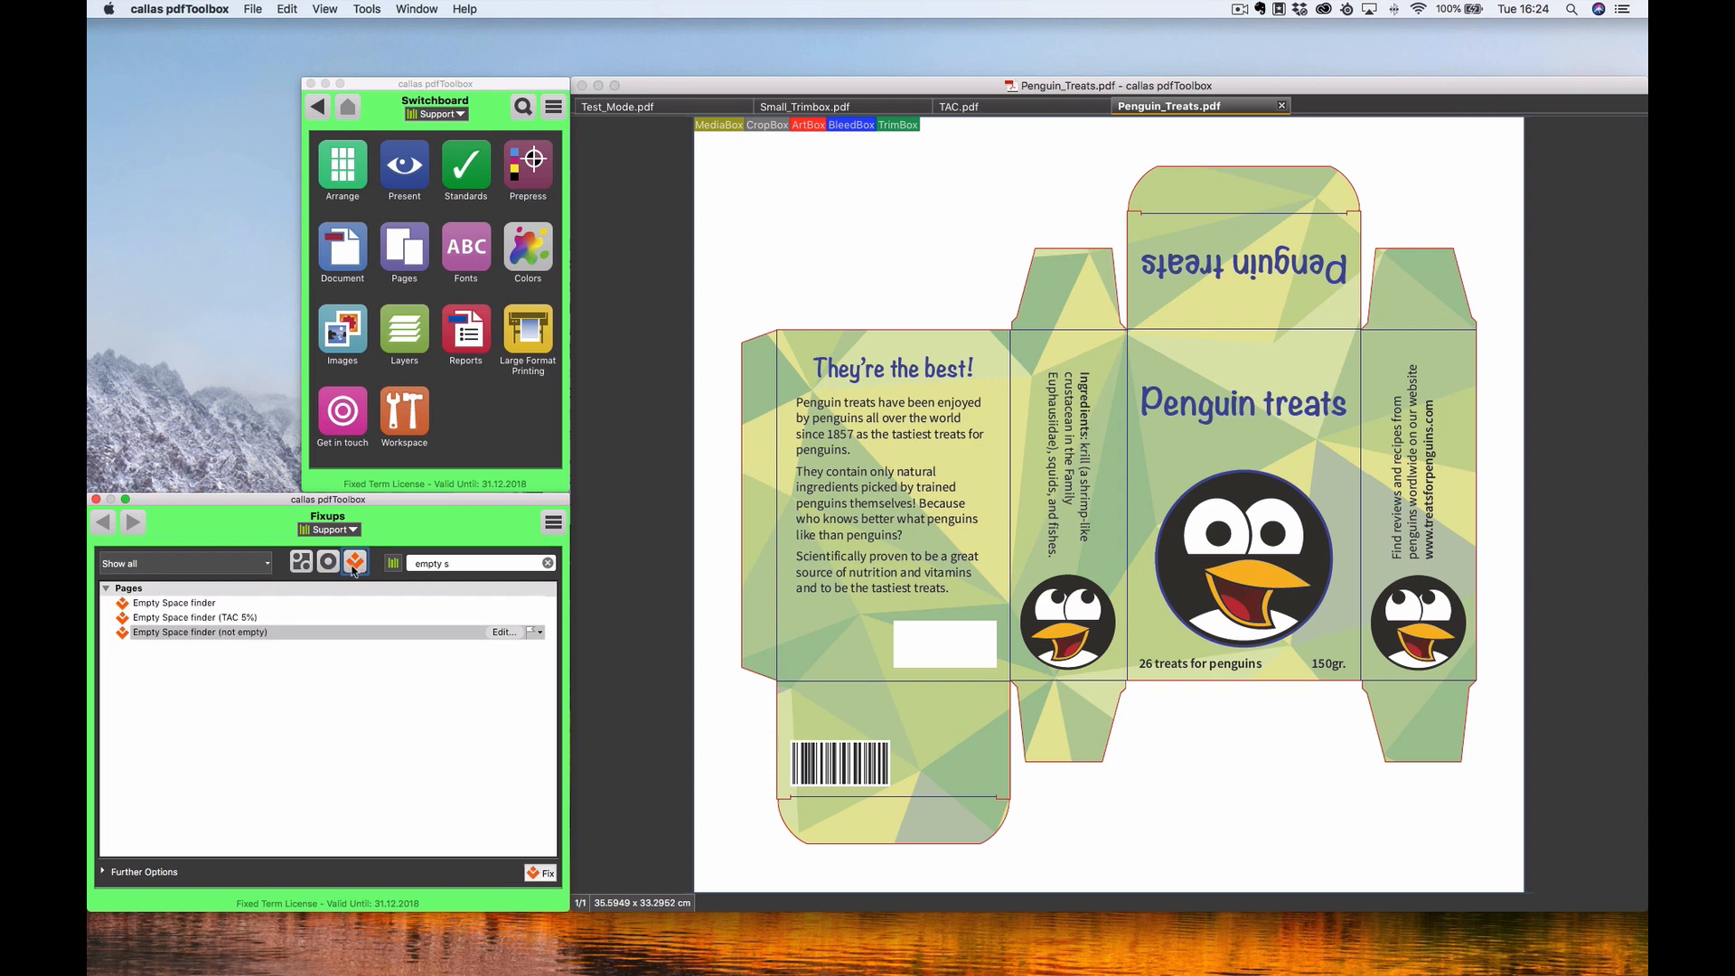
pyautogui.click(191, 604)
pyautogui.click(501, 603)
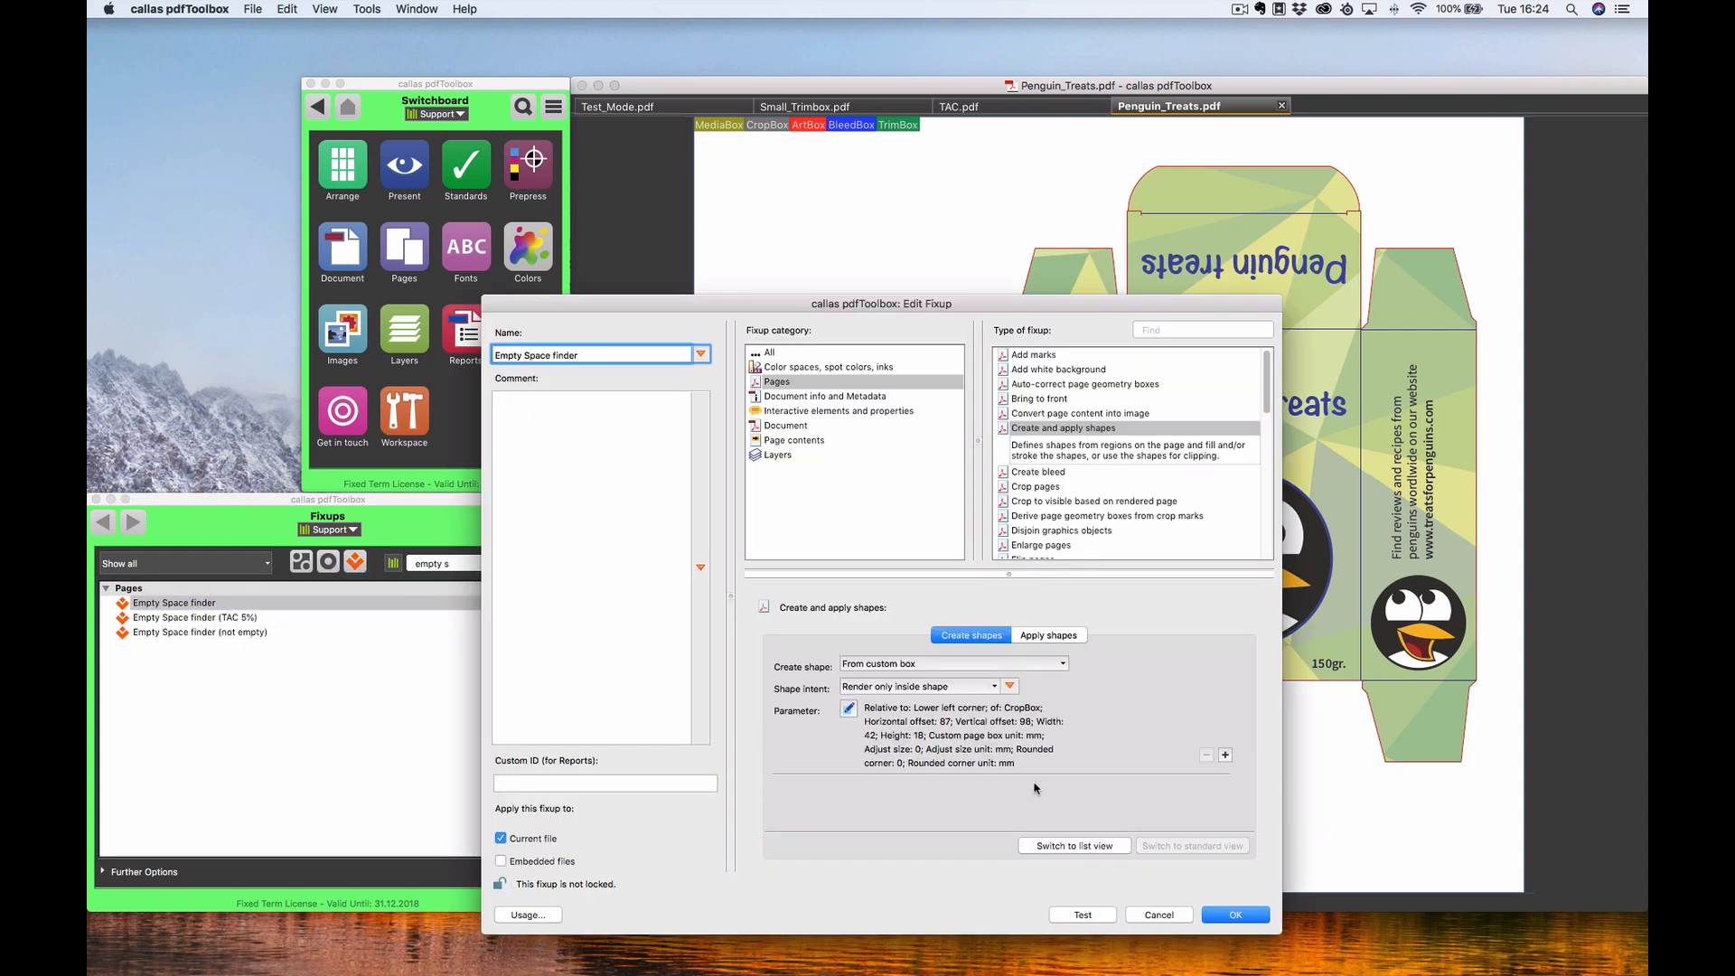
pyautogui.click(1091, 915)
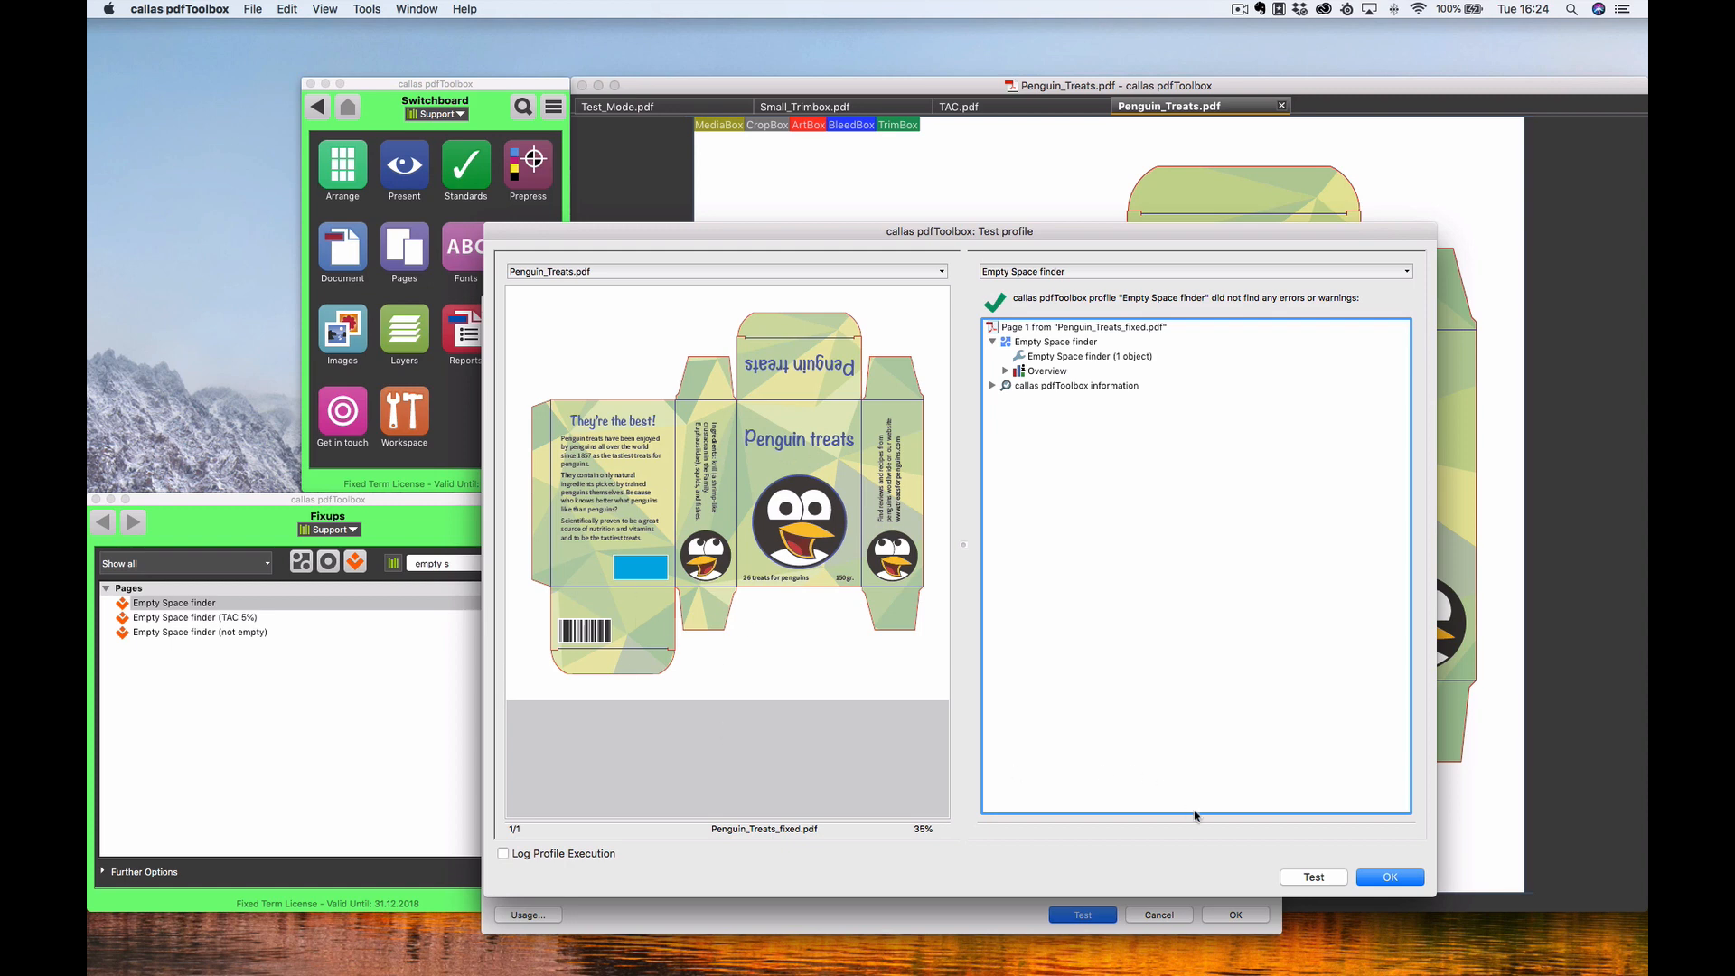
pyautogui.click(1369, 878)
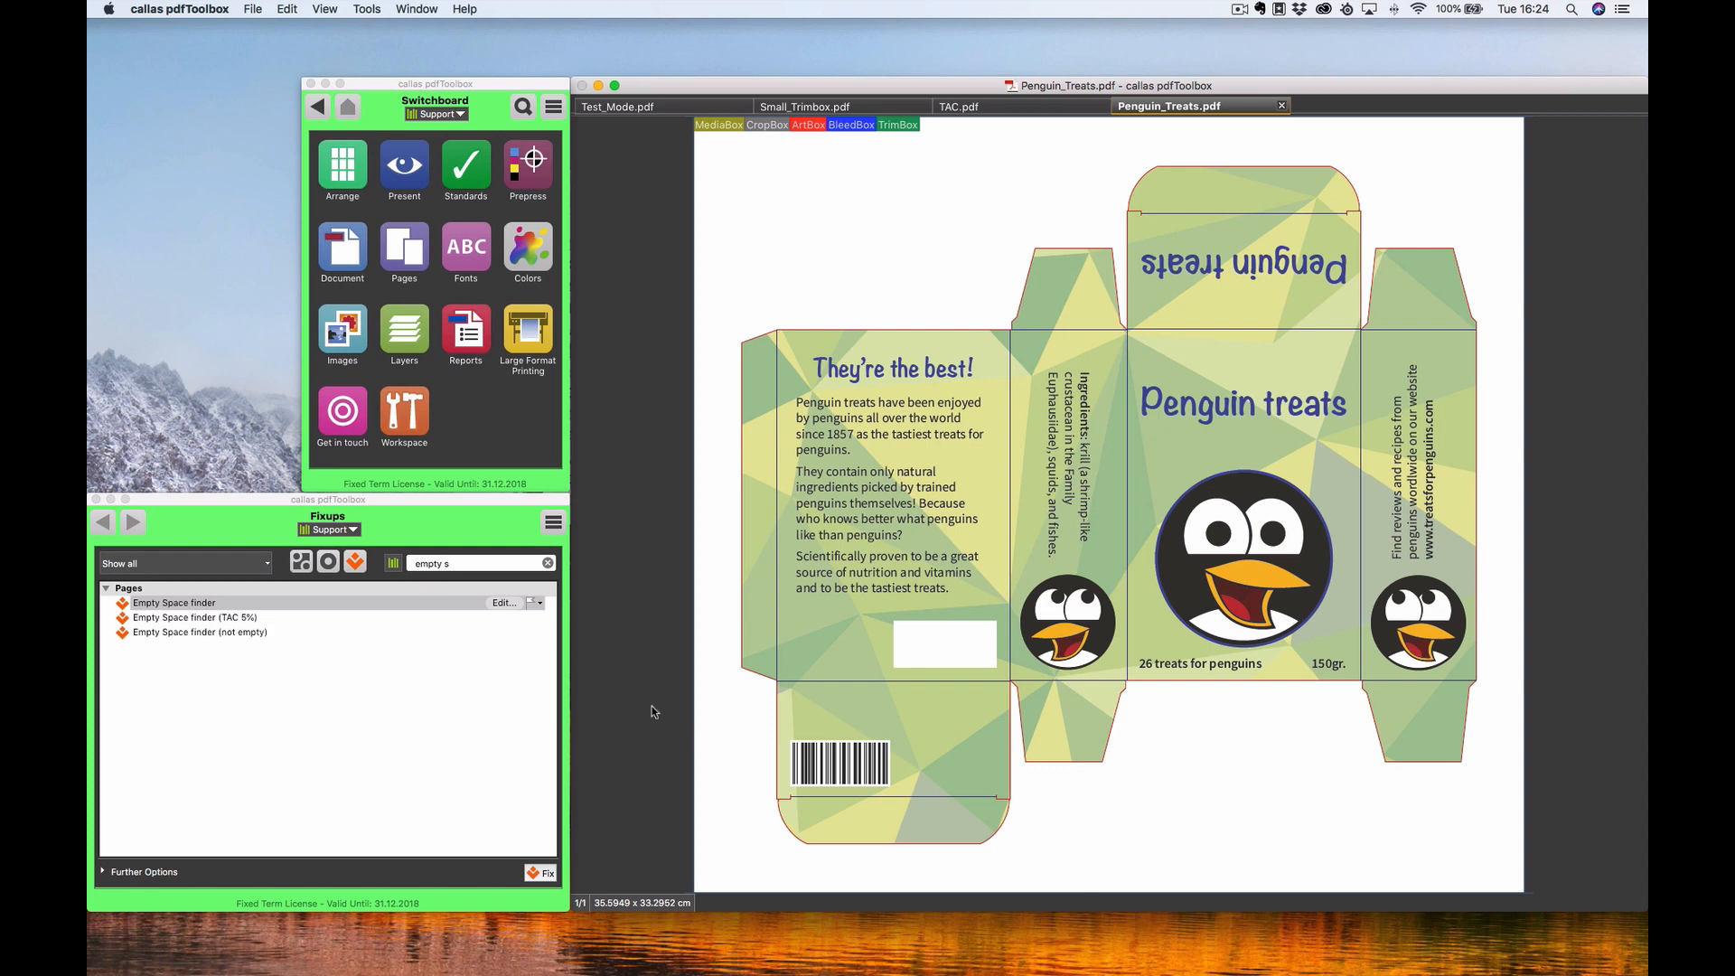
# Step: Create a new check in the Support library and name it "empty space live"
pyautogui.click(327, 562)
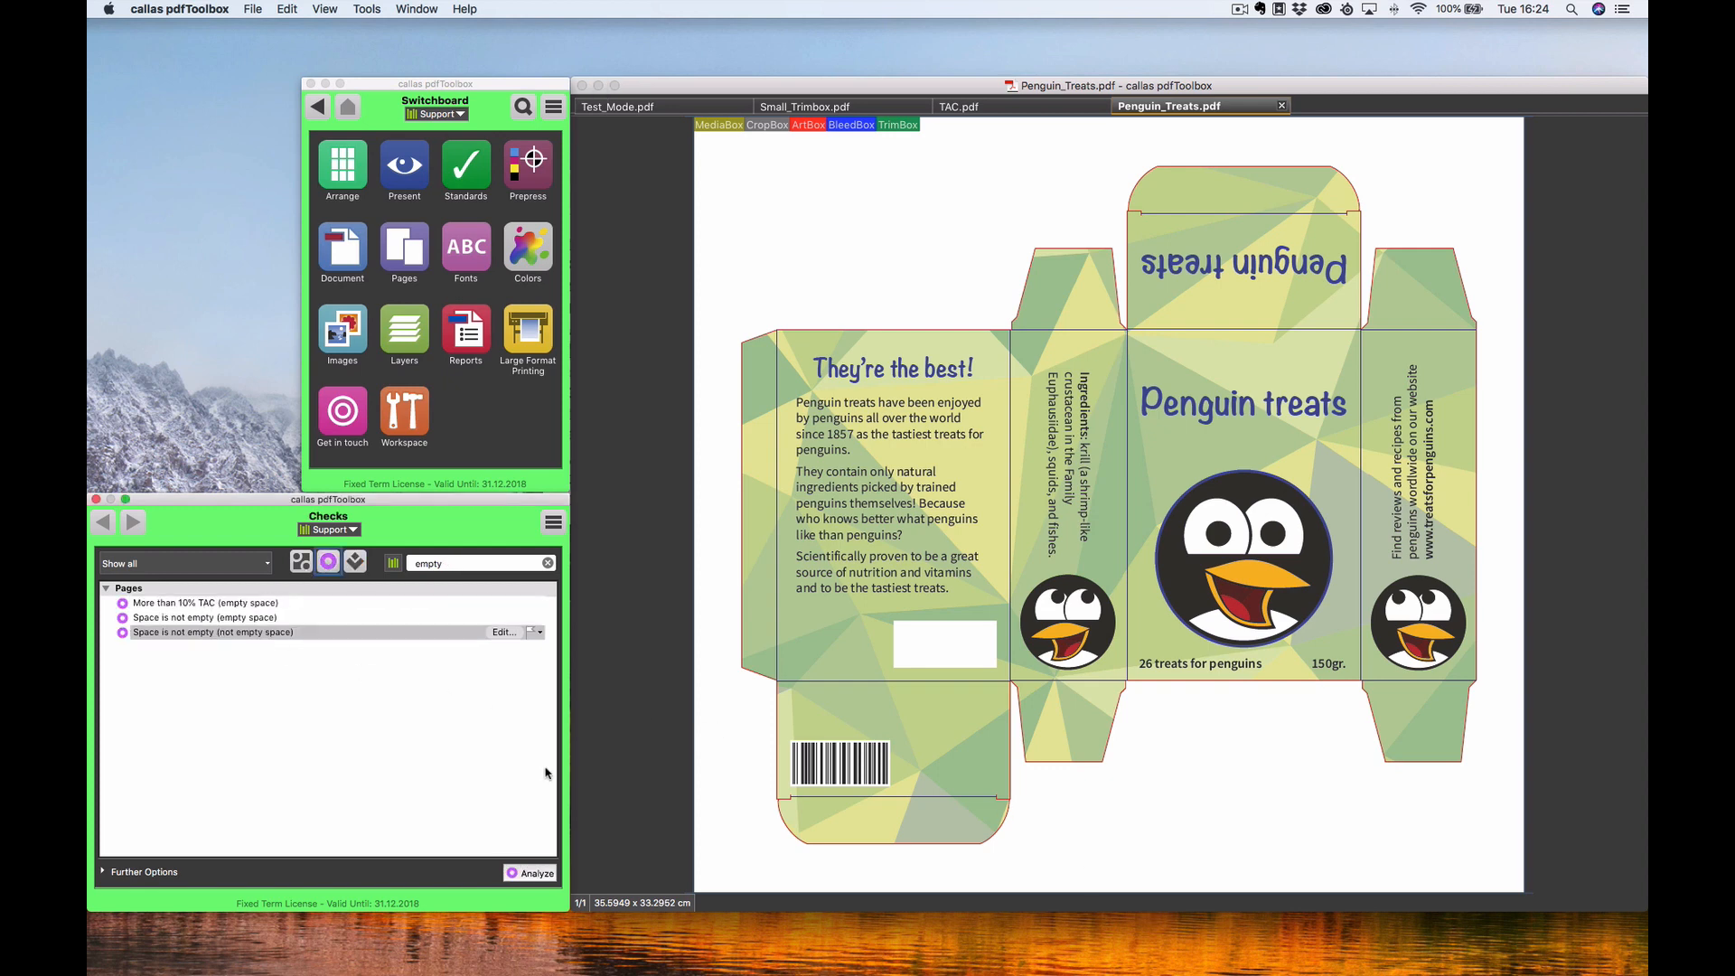
pyautogui.click(553, 525)
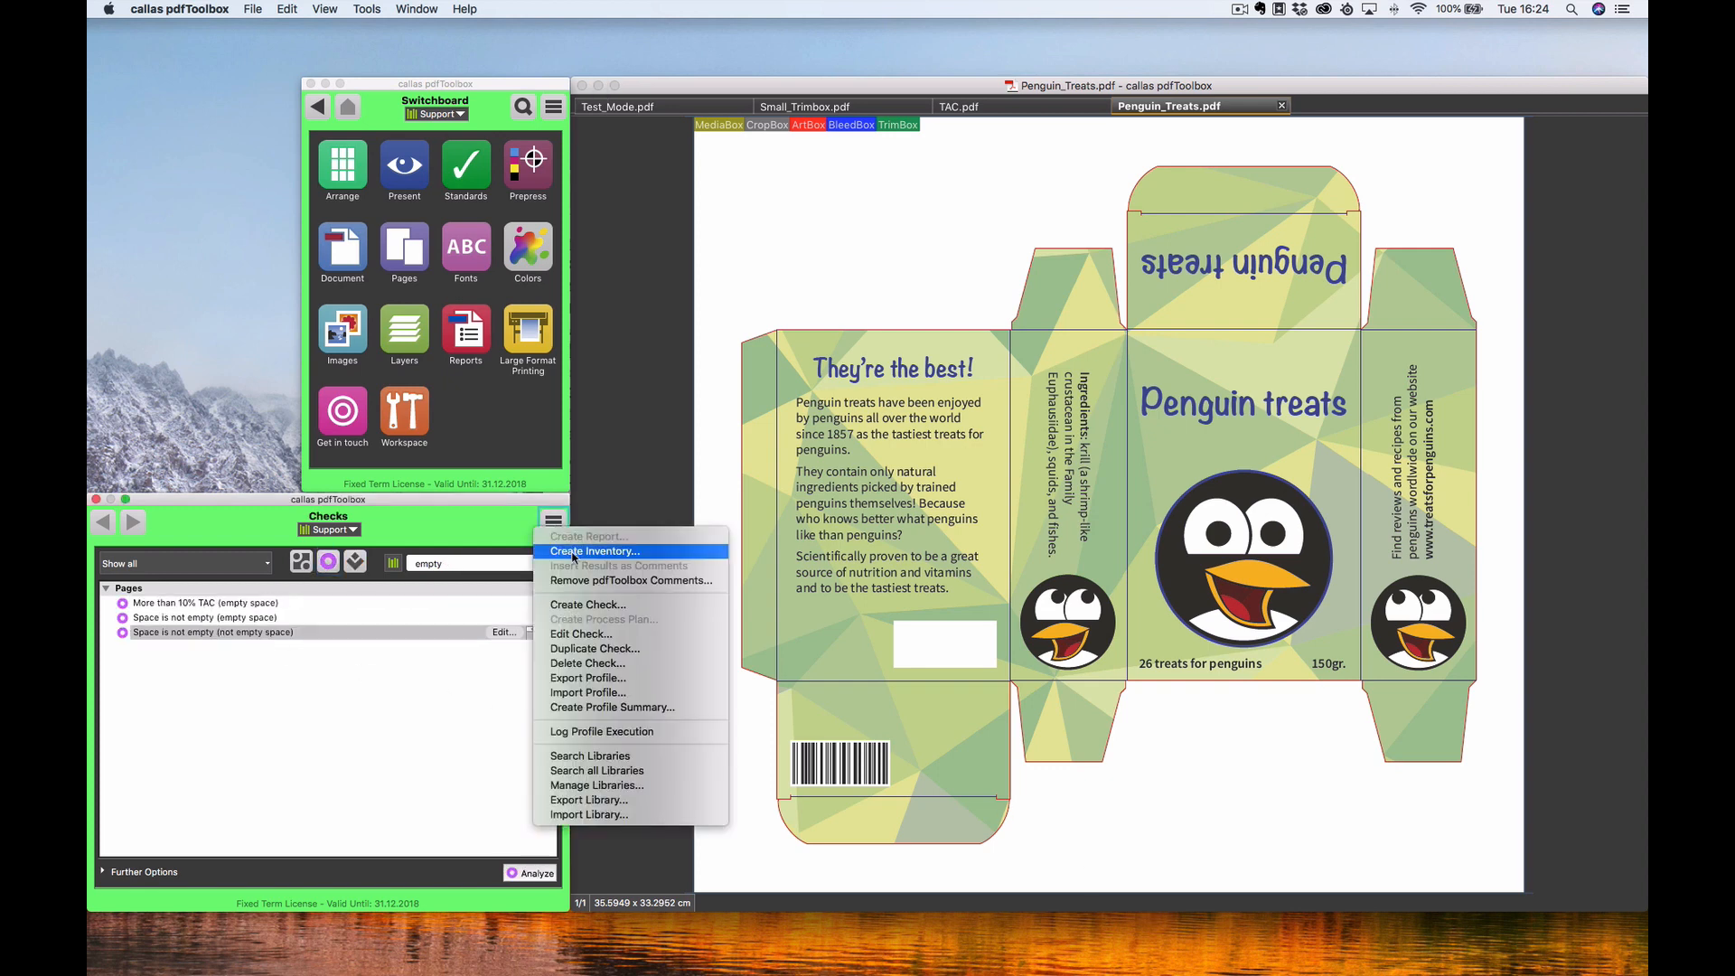
pyautogui.click(586, 606)
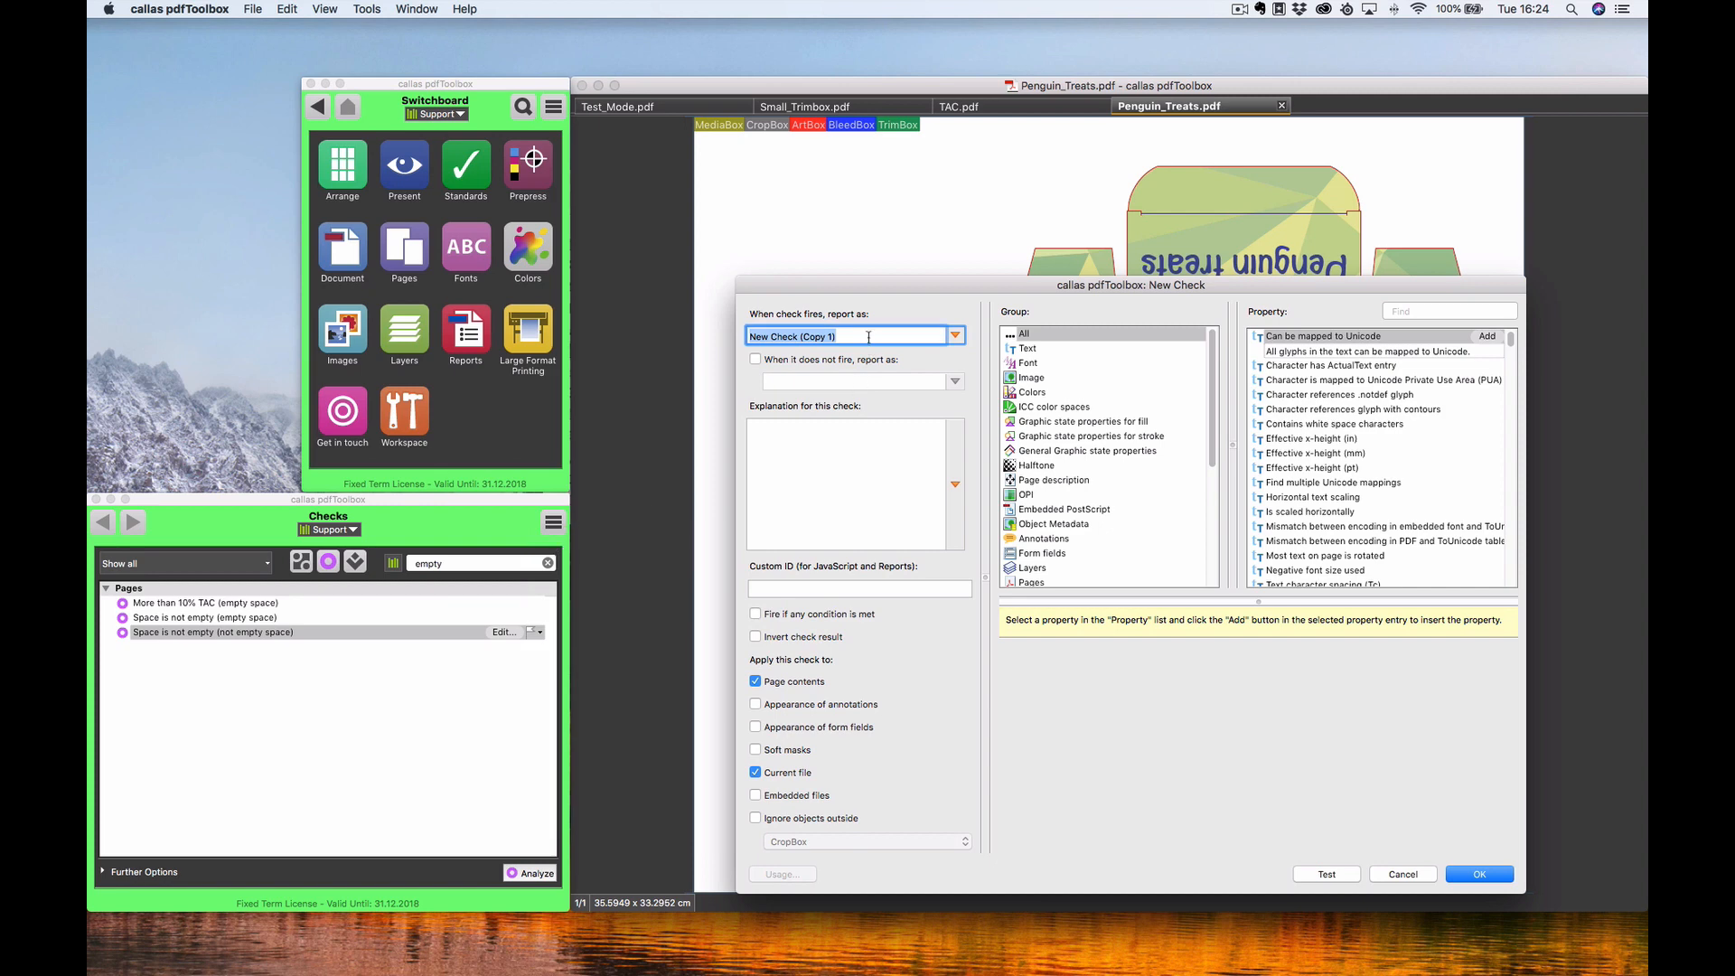
pyautogui.write('em')
# Step: Search the check properties for "ink covera" and add "Effective ink coverage in custom area" to the new check
pyautogui.click(1434, 311)
pyautogui.write('ink conv')
pyautogui.press('BackSpace')
pyautogui.press('BackSpace')
pyautogui.write('vere')
pyautogui.press('BackSpace')
pyautogui.write('a')
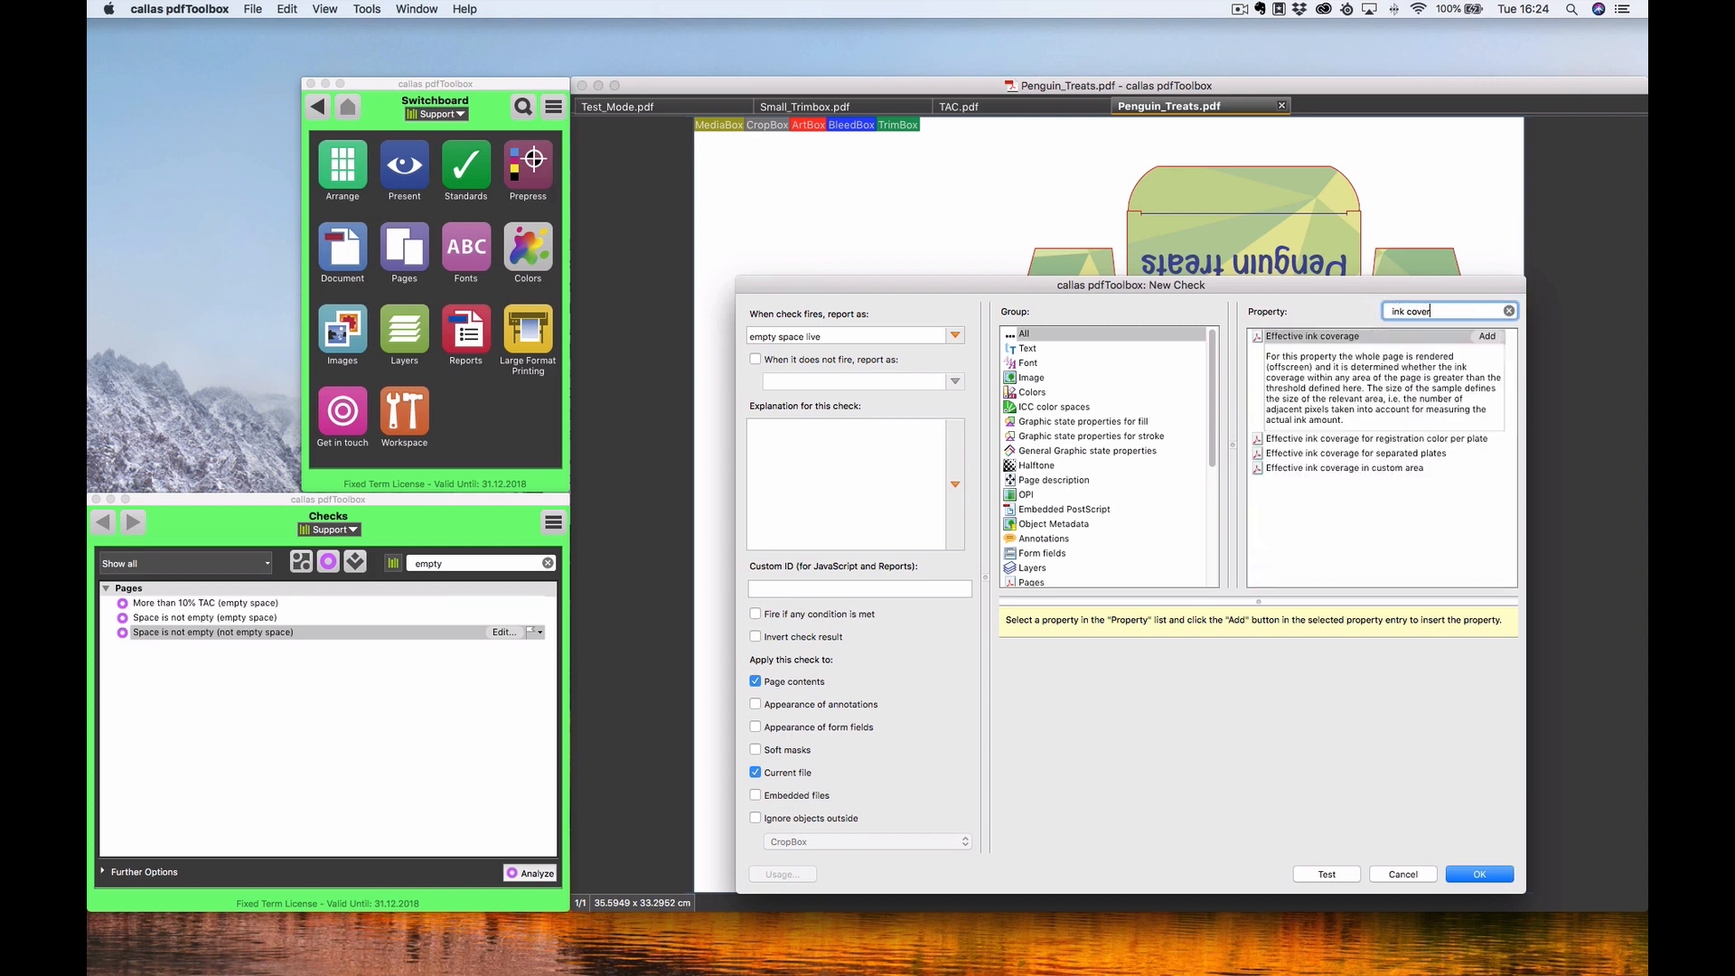
pyautogui.click(1397, 469)
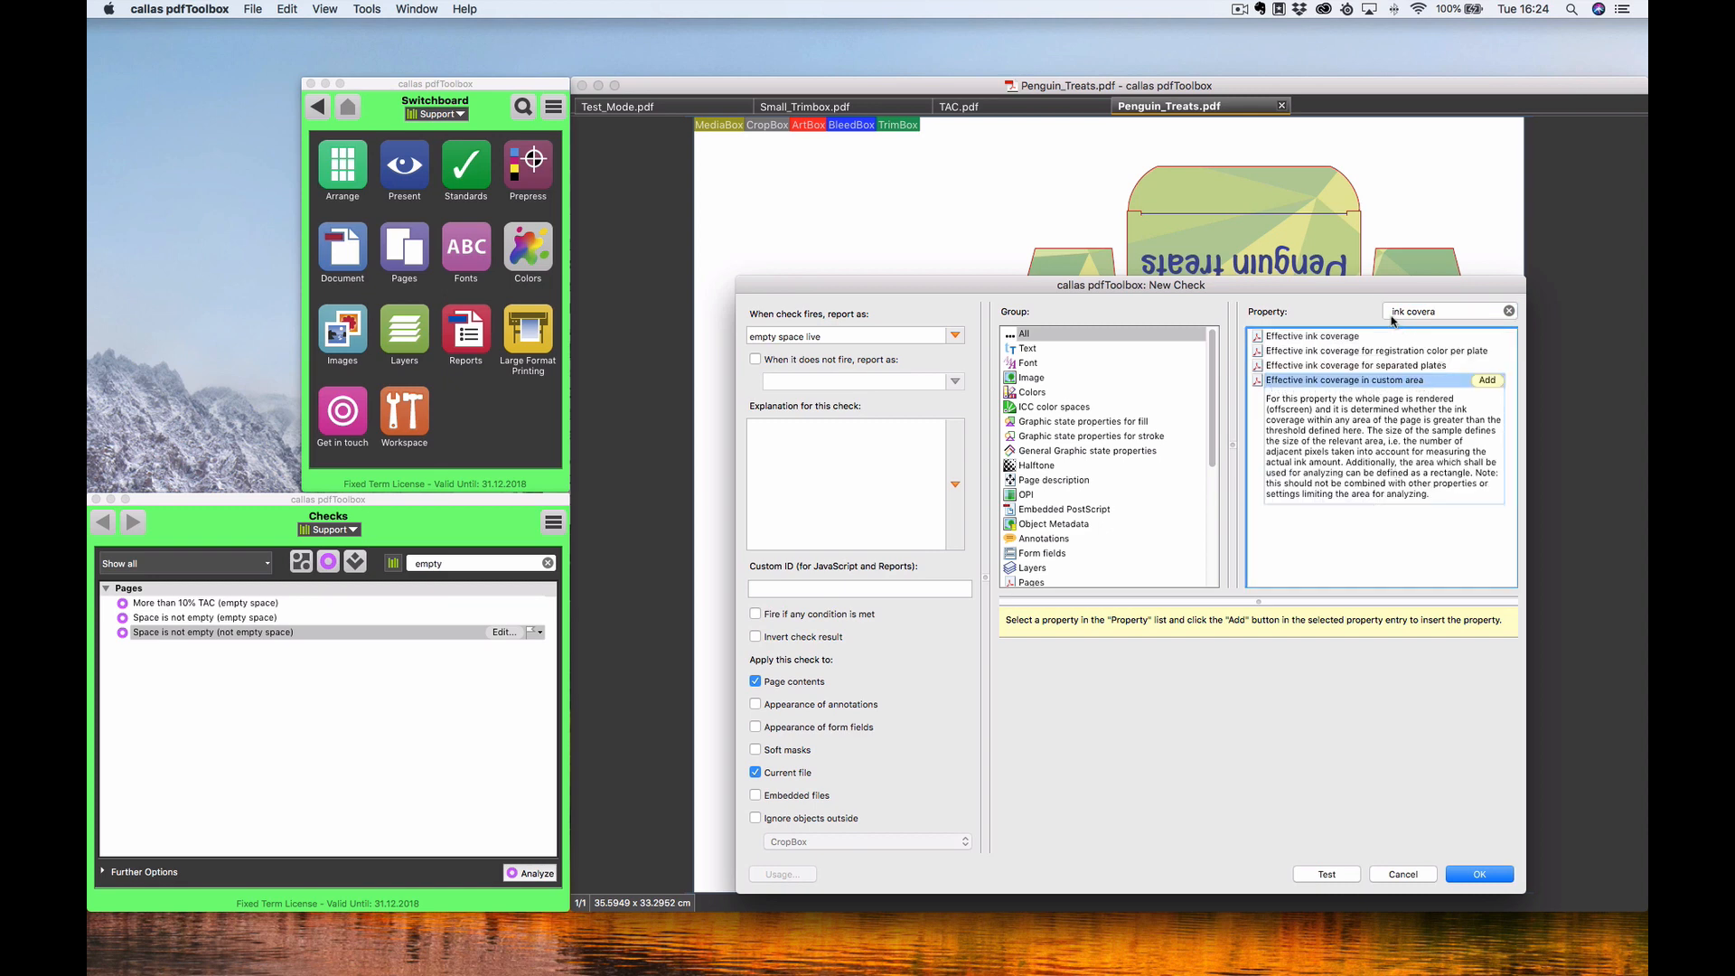
pyautogui.click(1487, 380)
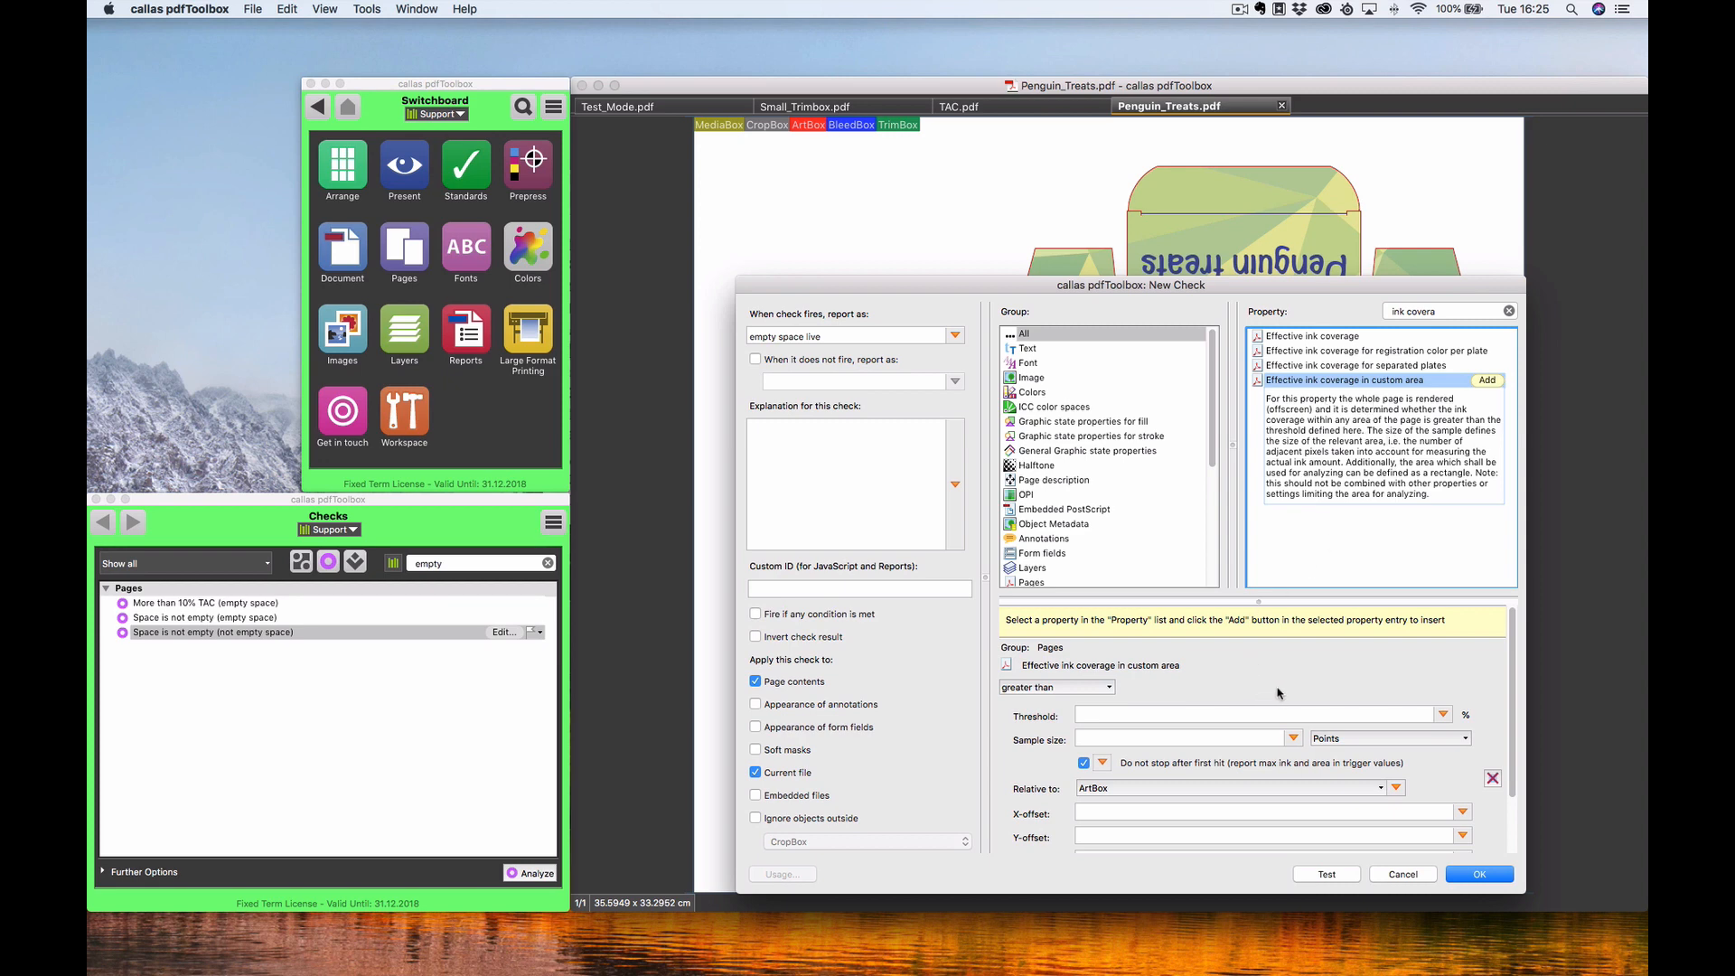
# Step: Set the ink coverage threshold to 0% and the sample size to 5 points
pyautogui.scroll(-2, 1514, 705)
pyautogui.scroll(-1, 1519, 706)
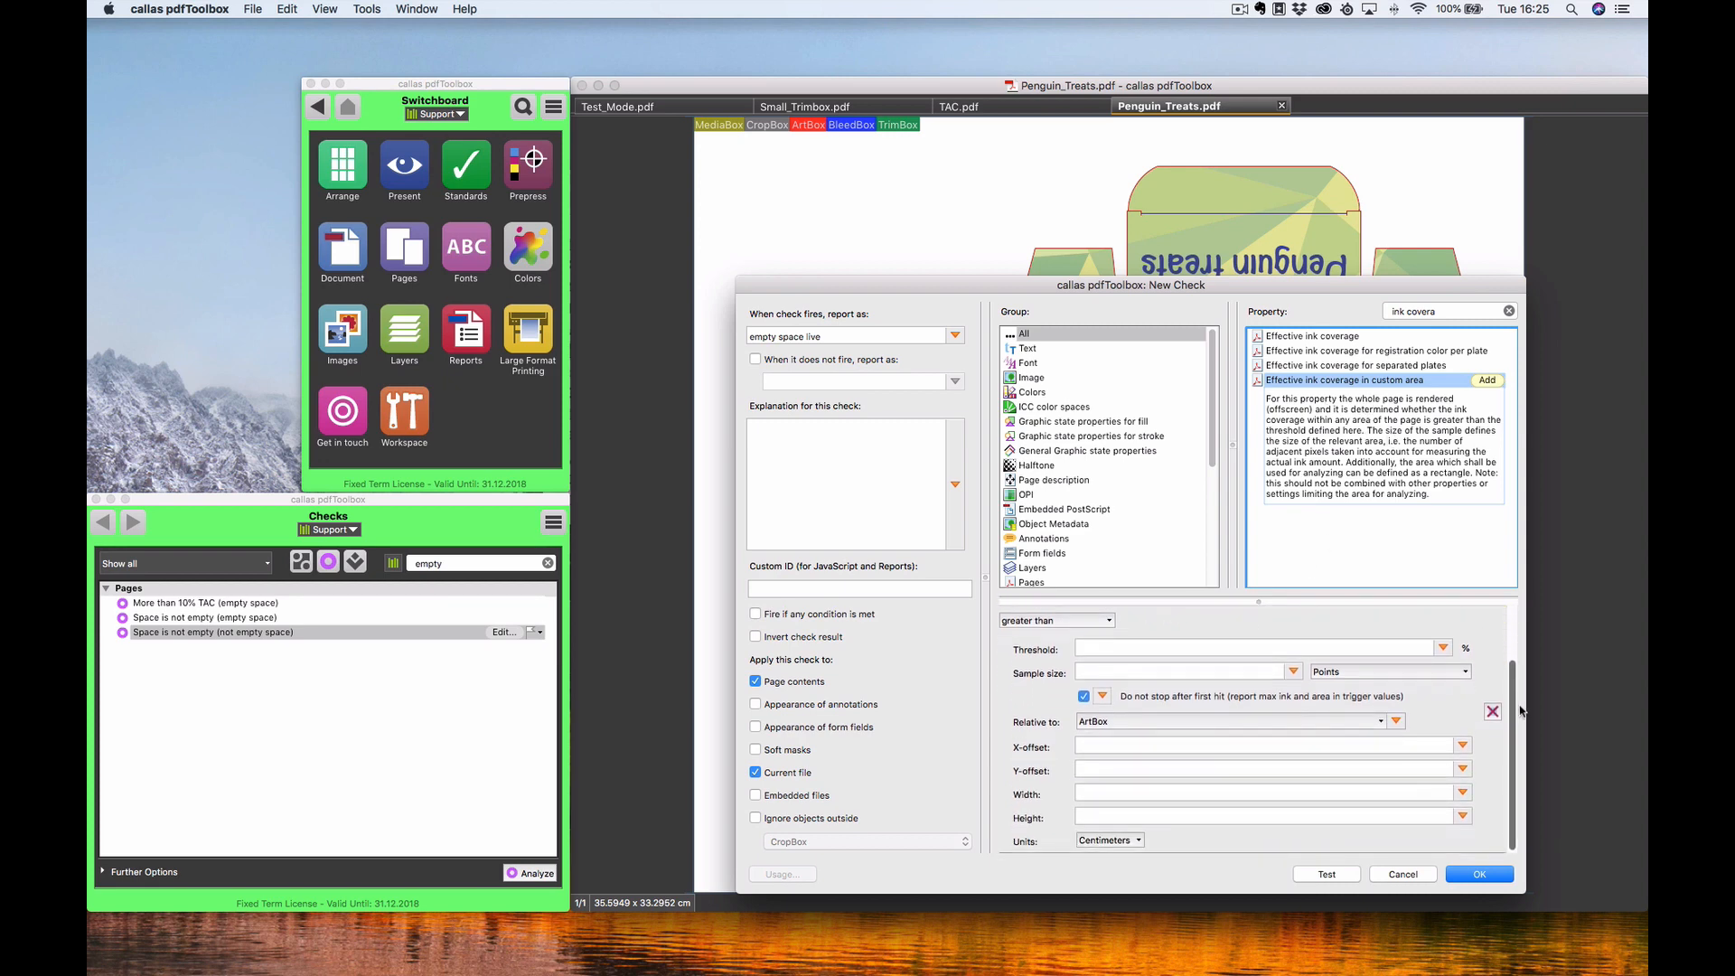
pyautogui.click(1112, 646)
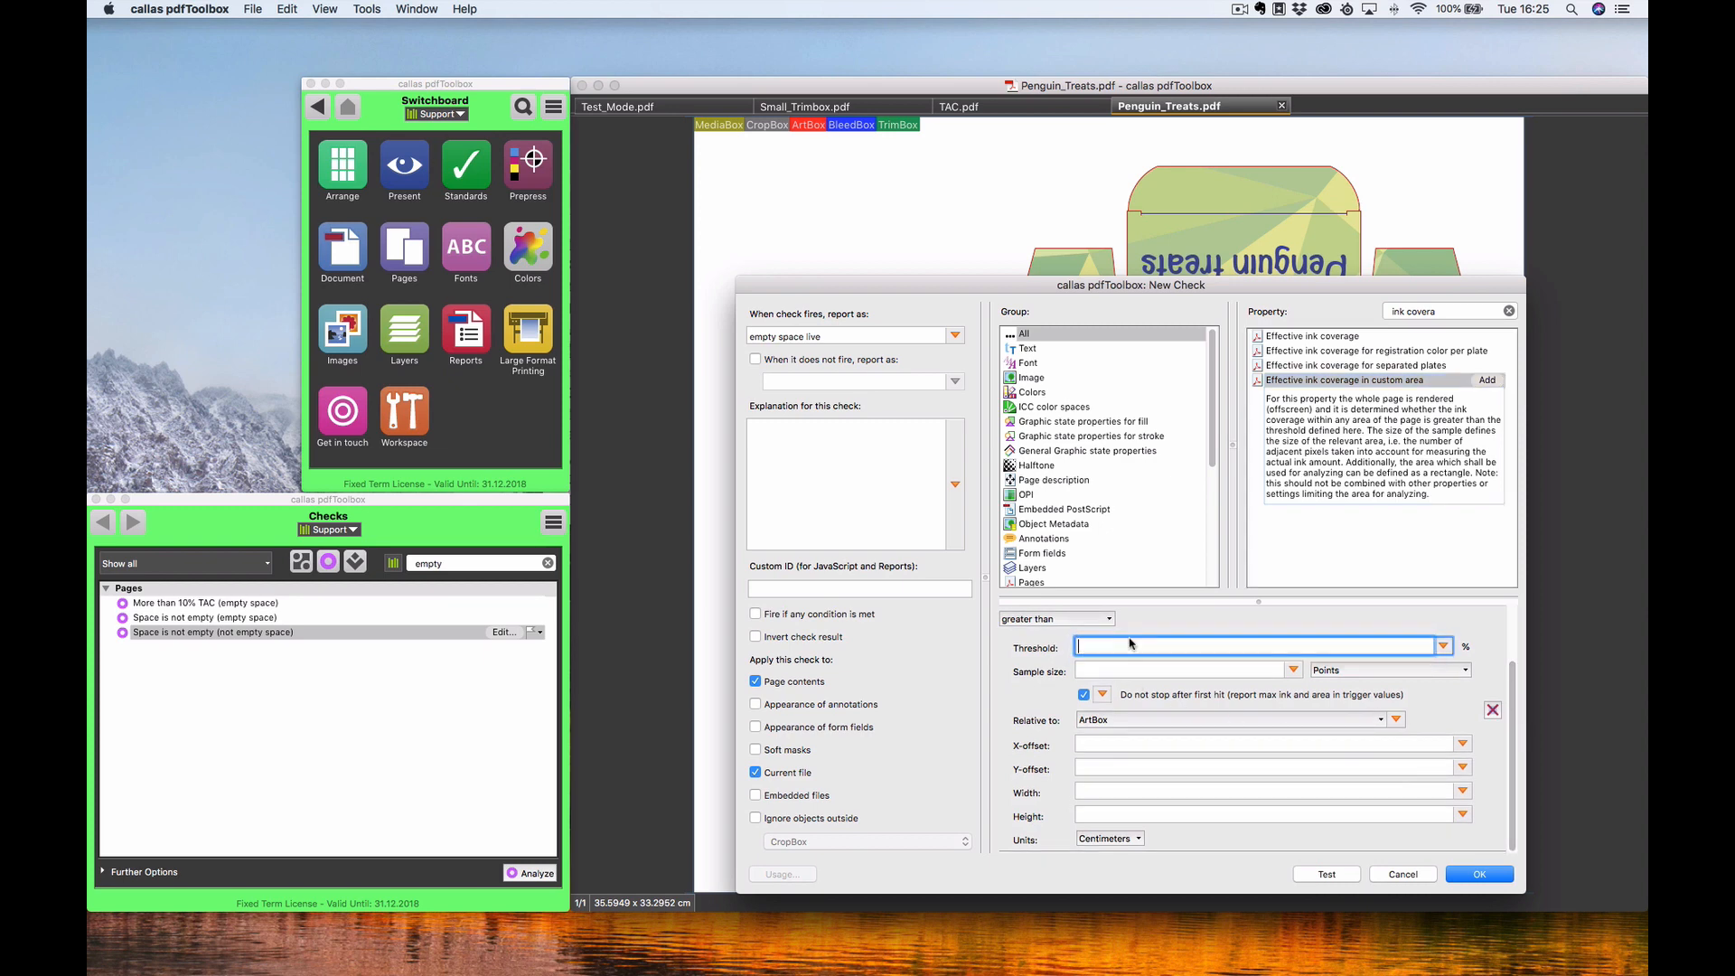
pyautogui.write('0')
pyautogui.click(1093, 672)
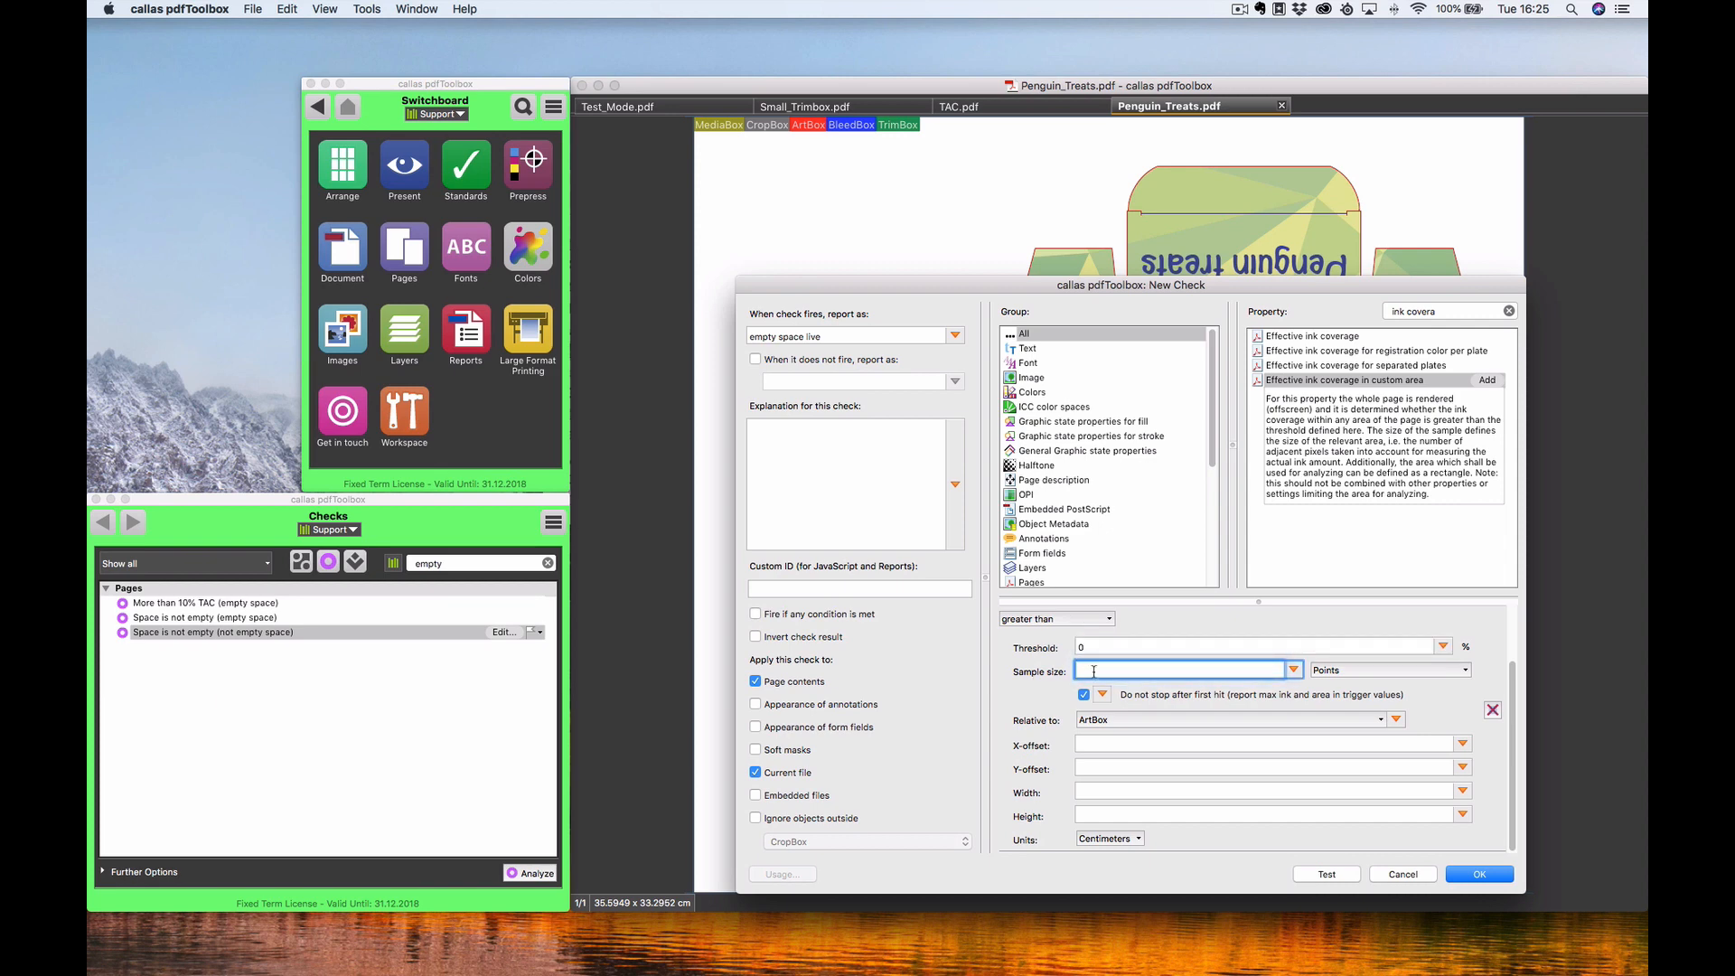
# Step: Define the custom area relative to the MediaBox, leave its offsets and size empty, and save the check
pyautogui.click(1227, 723)
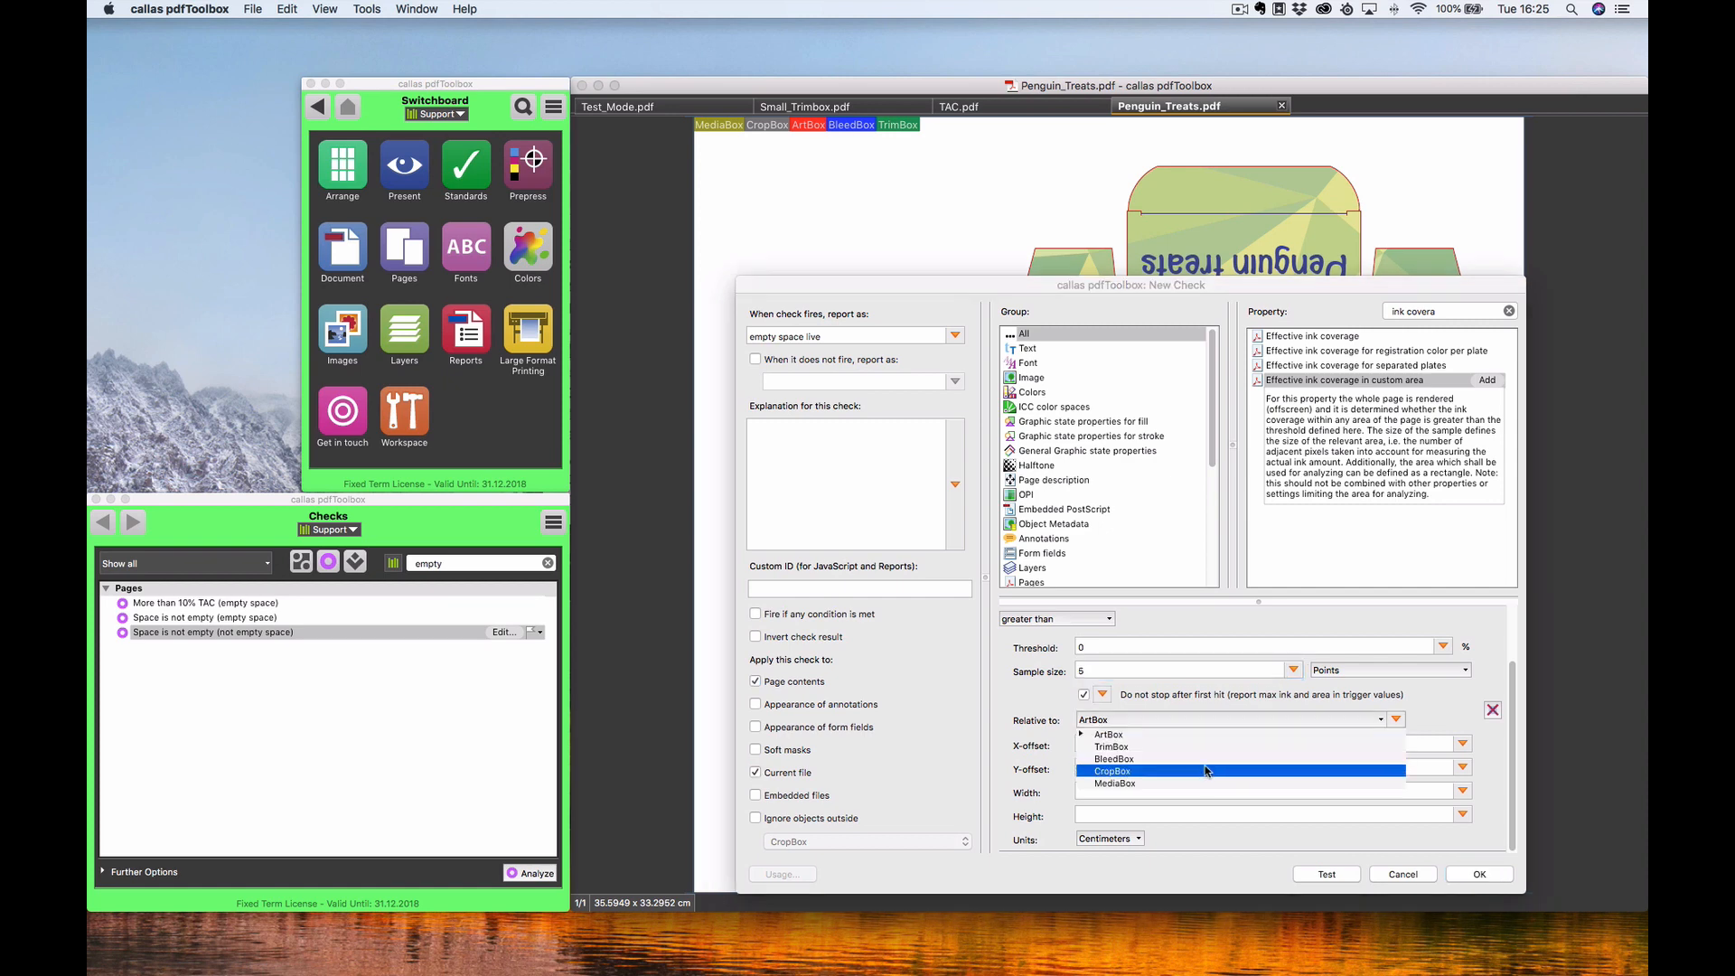
pyautogui.click(1196, 779)
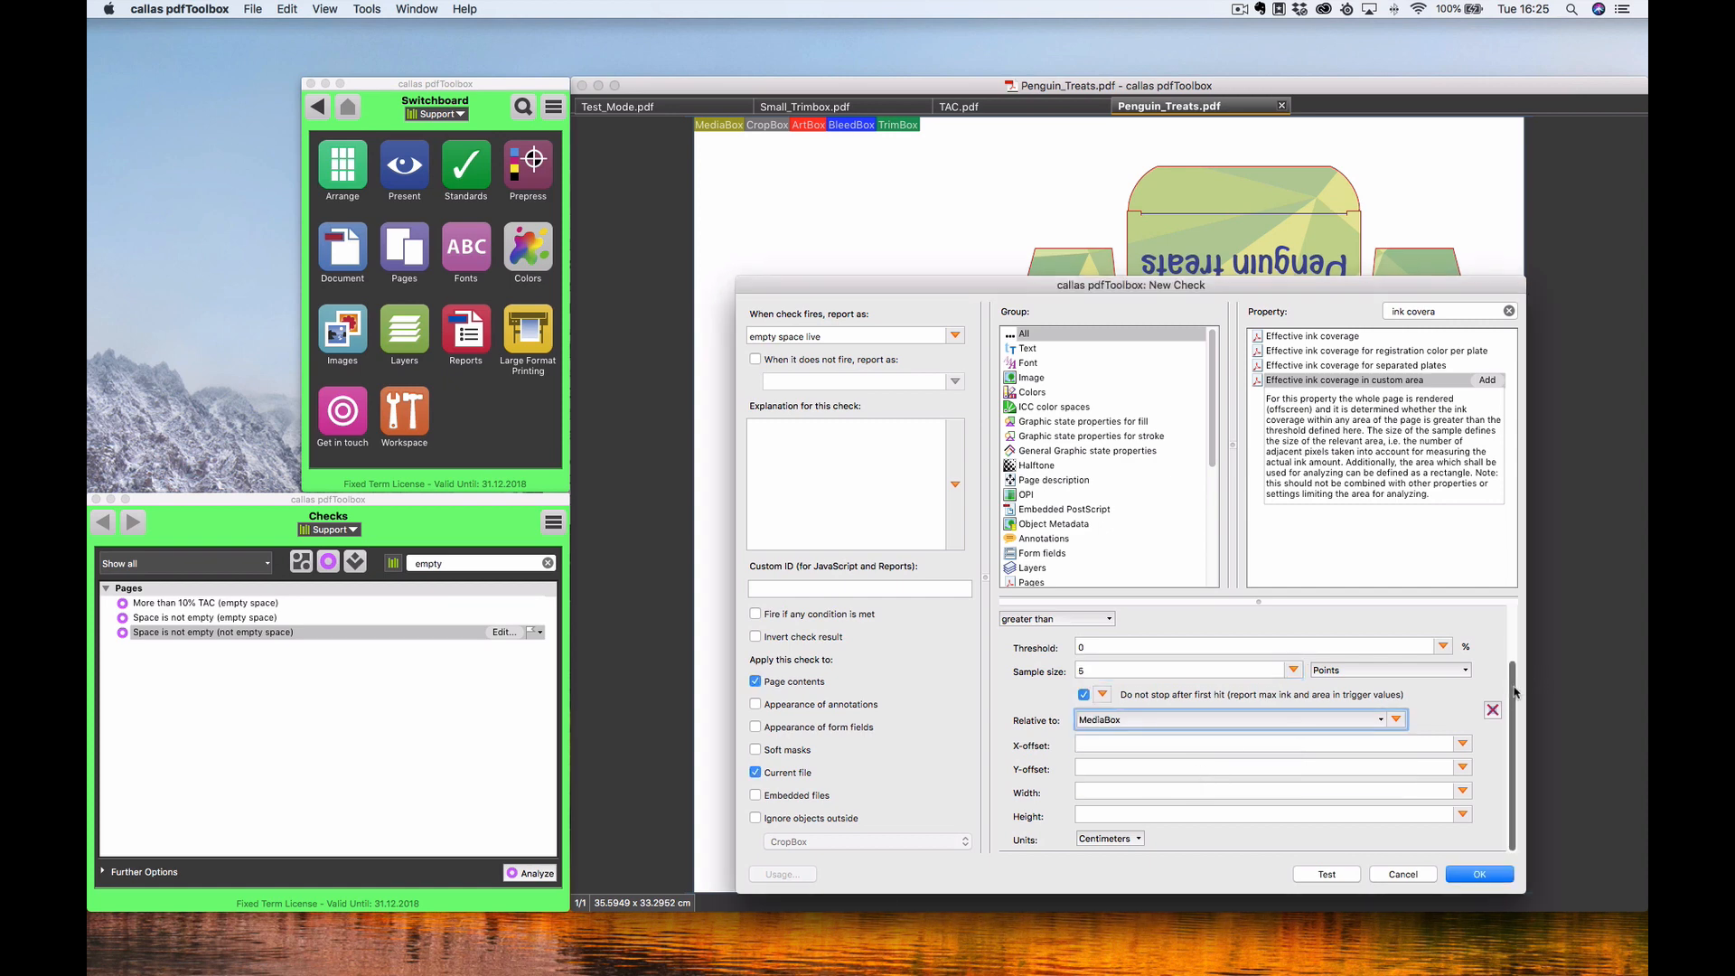
pyautogui.click(1103, 743)
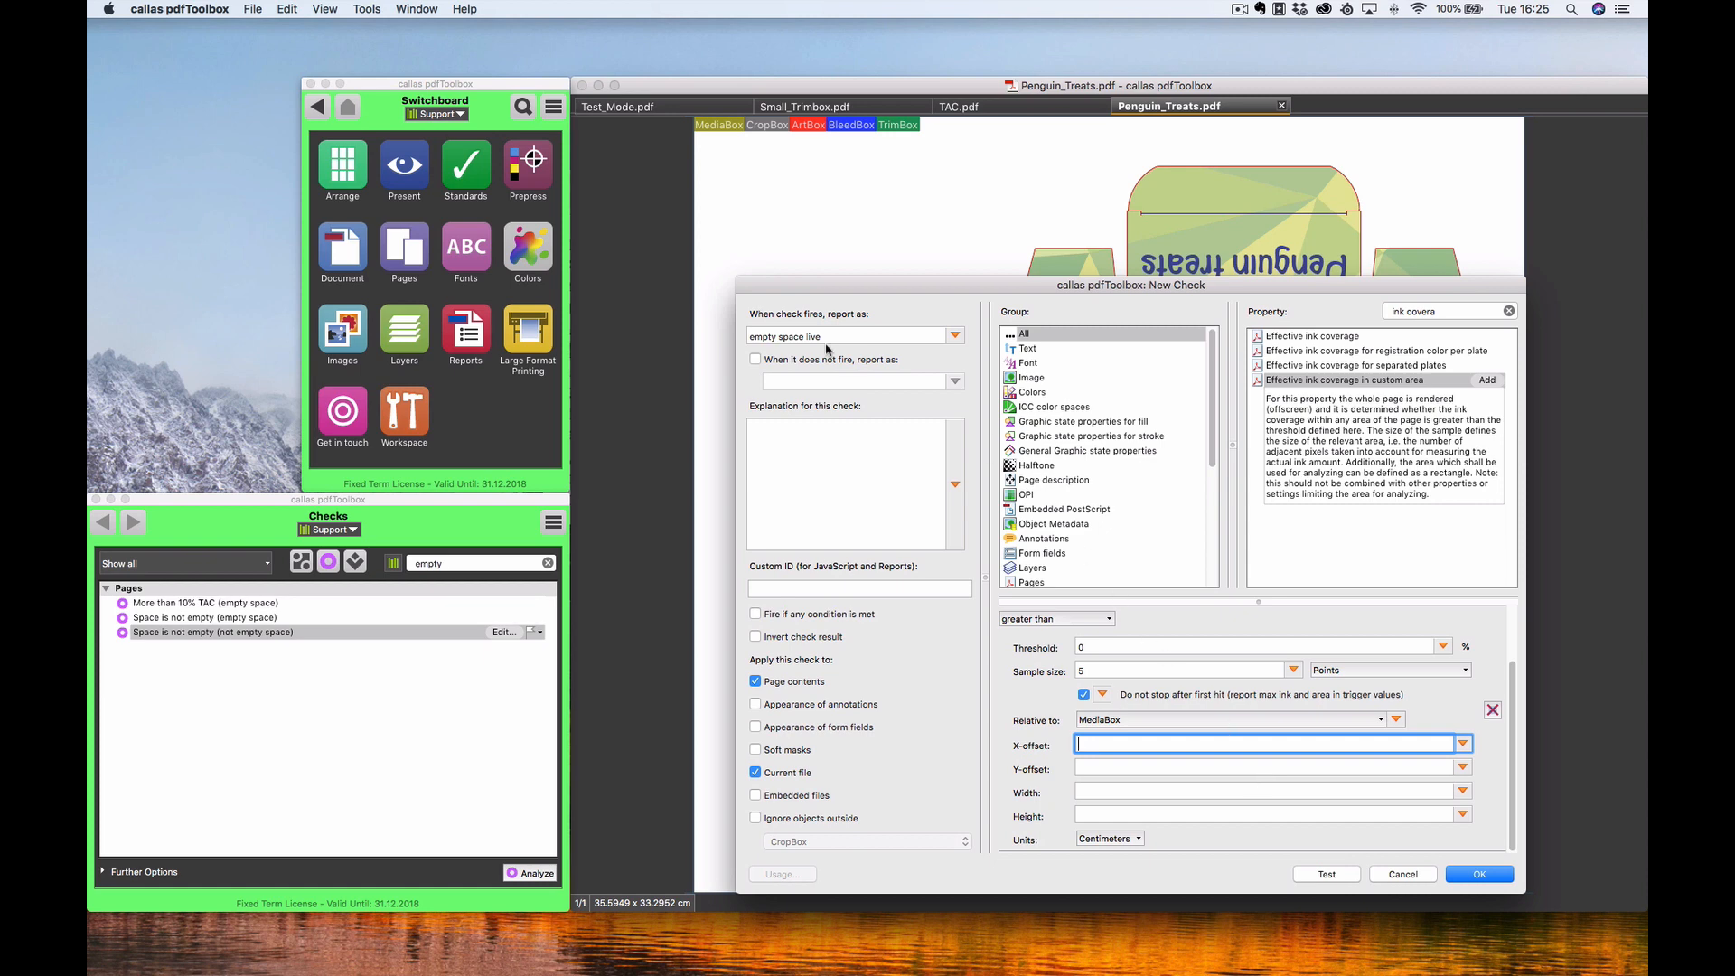
pyautogui.click(1476, 874)
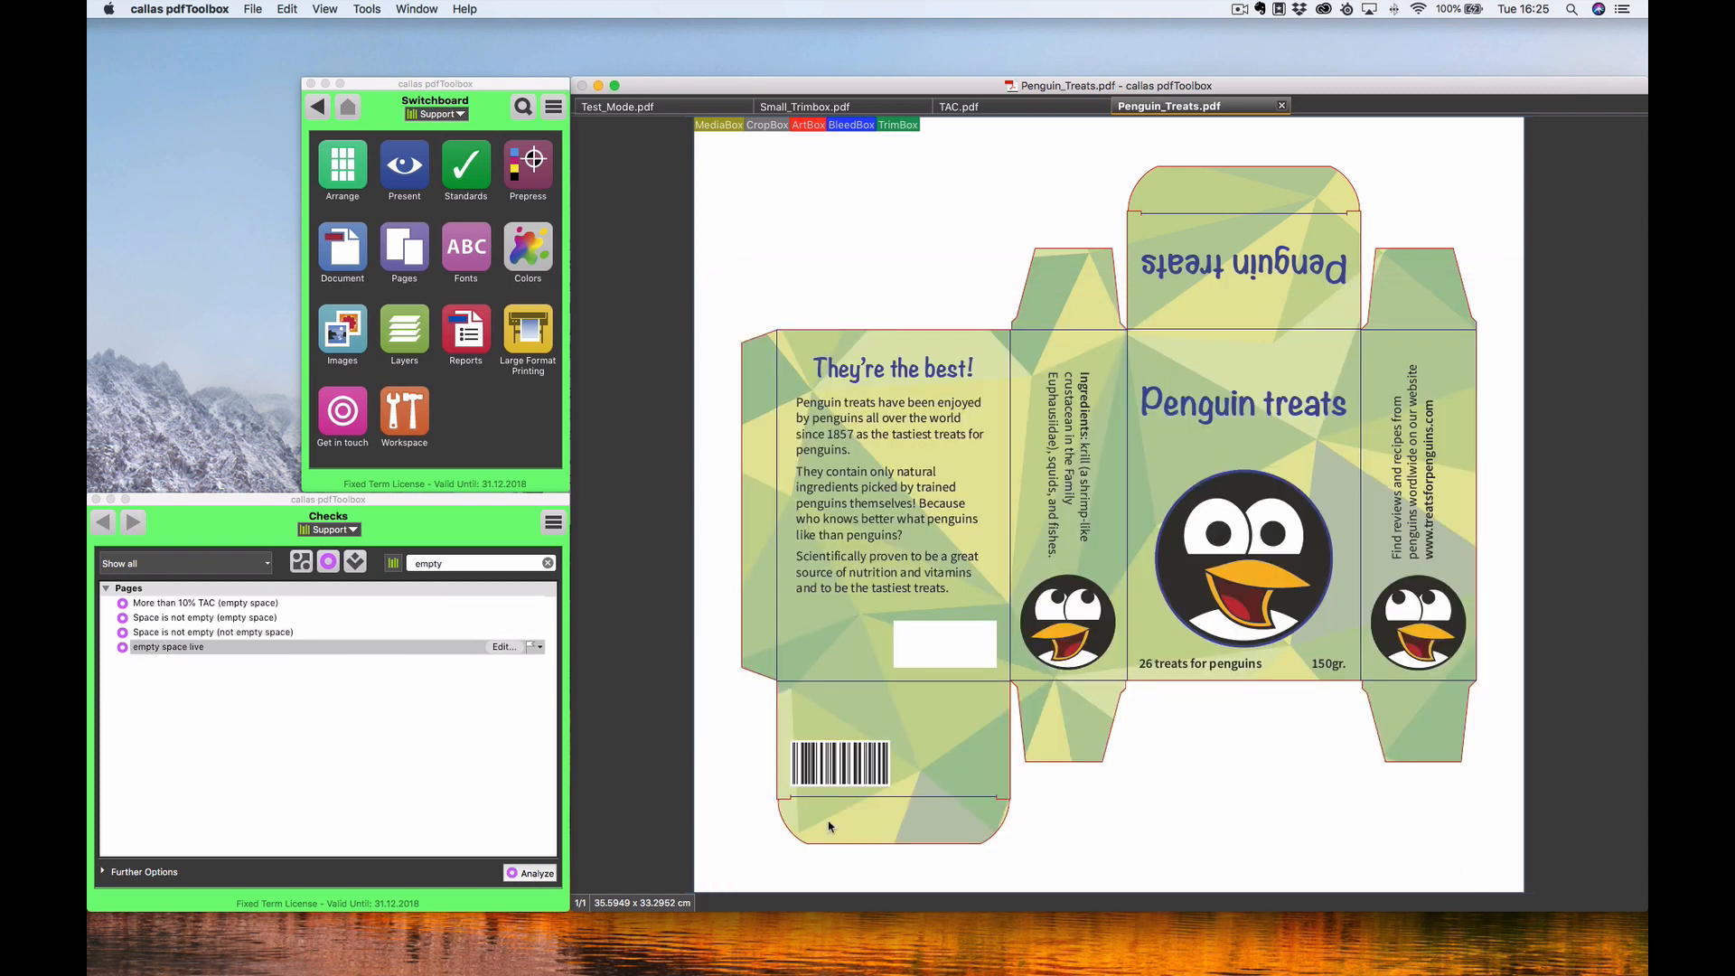
# Step: Create a new fixup in the Support library and name it "empty space finder live"
pyautogui.click(353, 562)
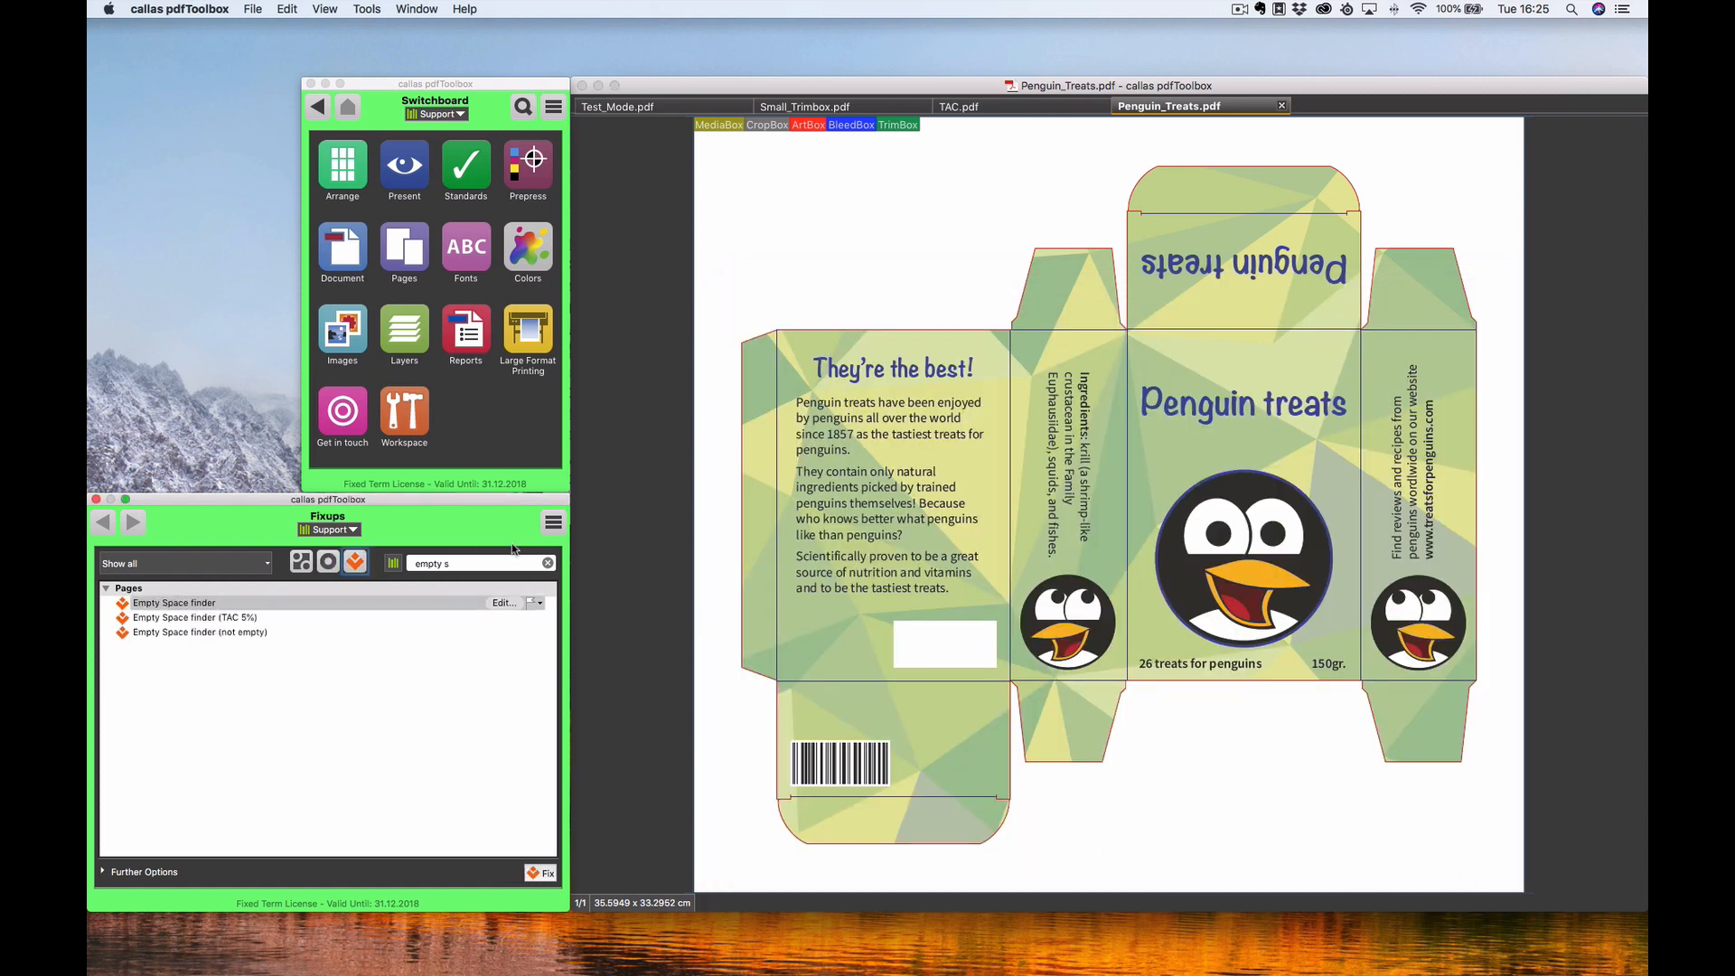
pyautogui.click(553, 521)
pyautogui.click(586, 605)
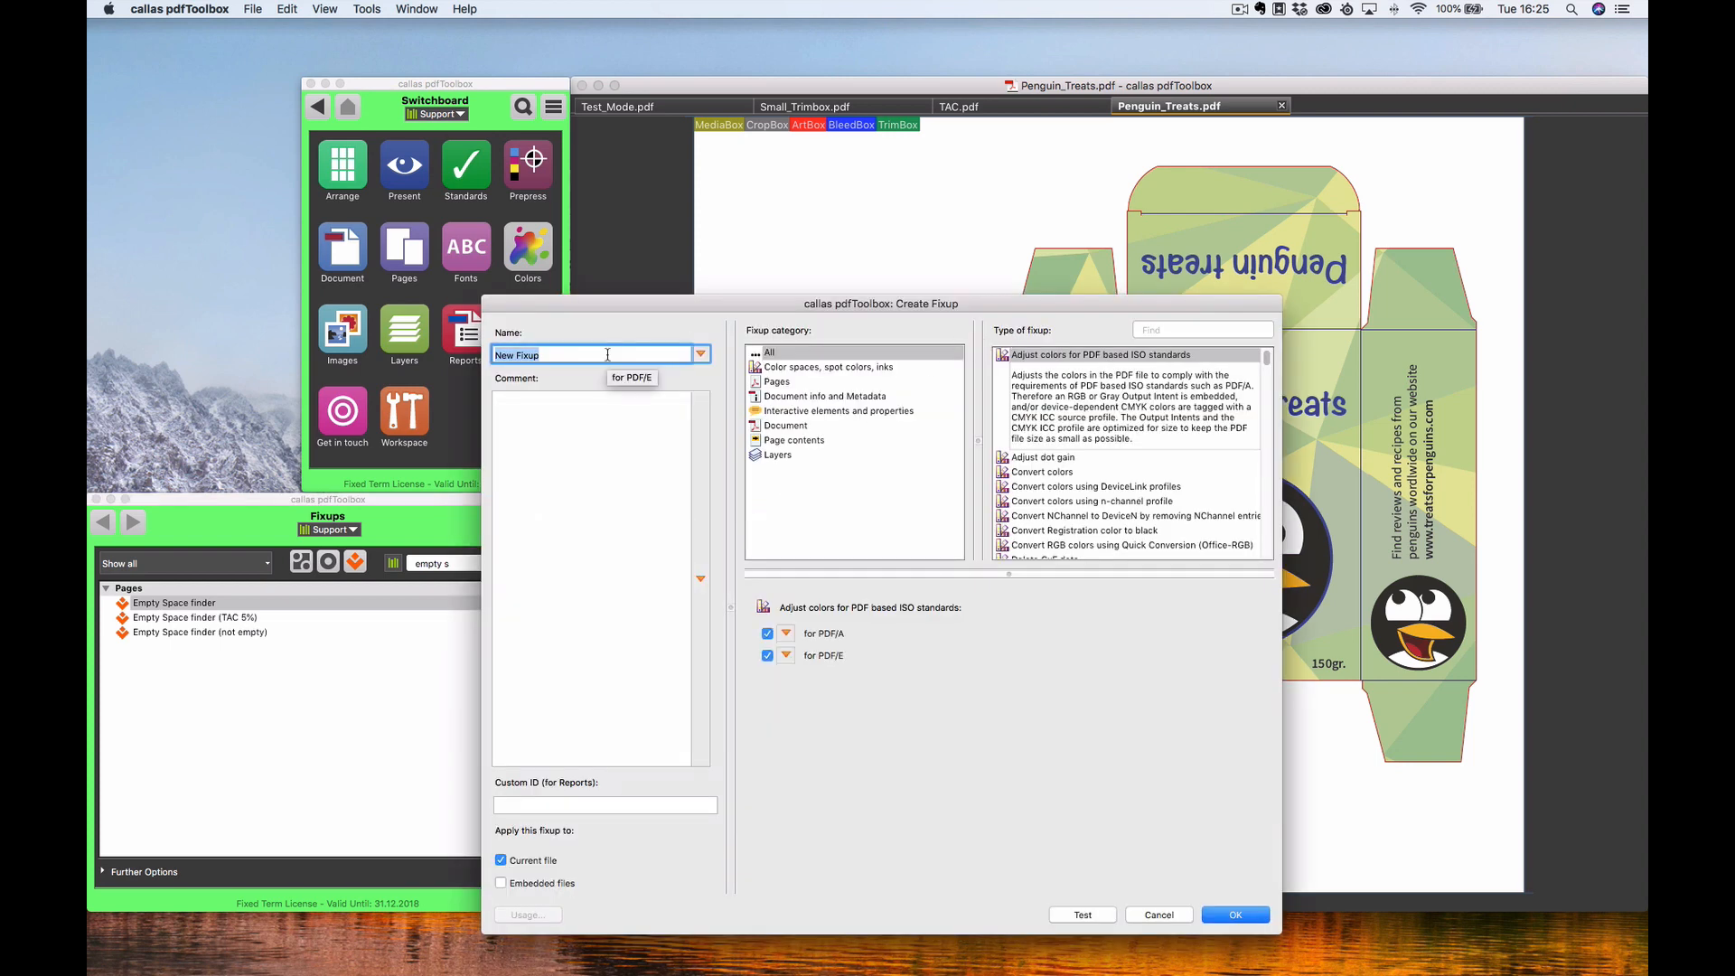
pyautogui.write('empty space finder live')
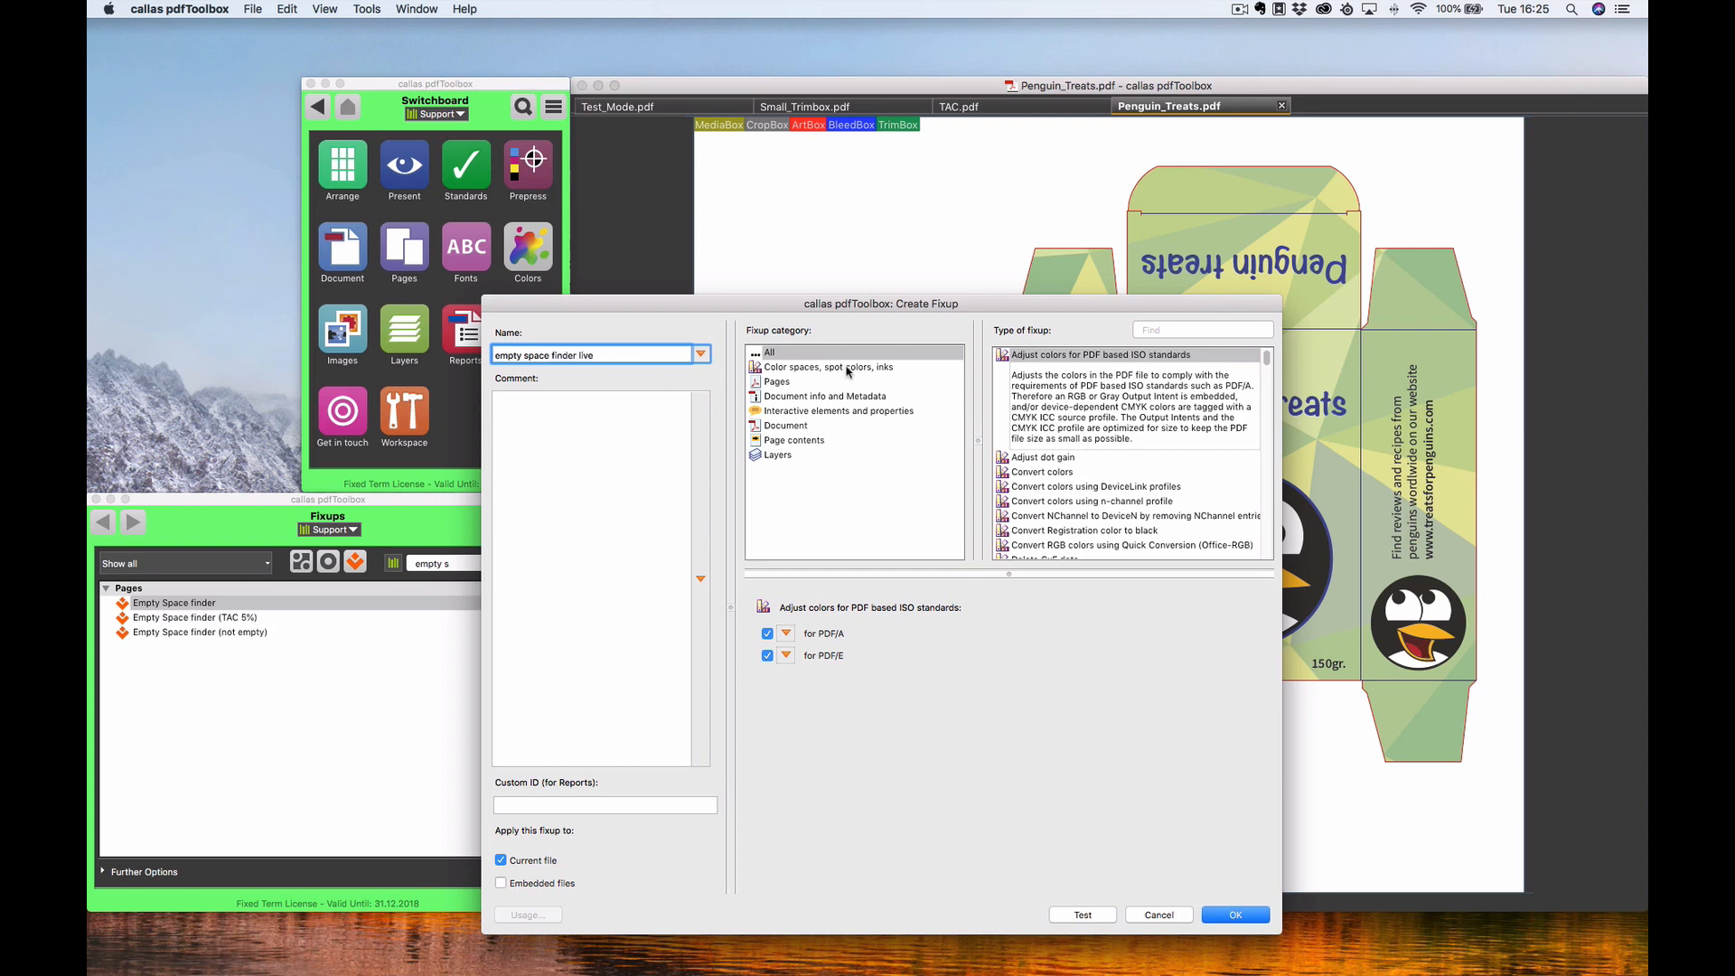
# Step: Search the fixup types for "create" and choose "Create and apply shapes", keeping the shape intent "Render only inside shape"
pyautogui.click(1227, 325)
pyautogui.write('create')
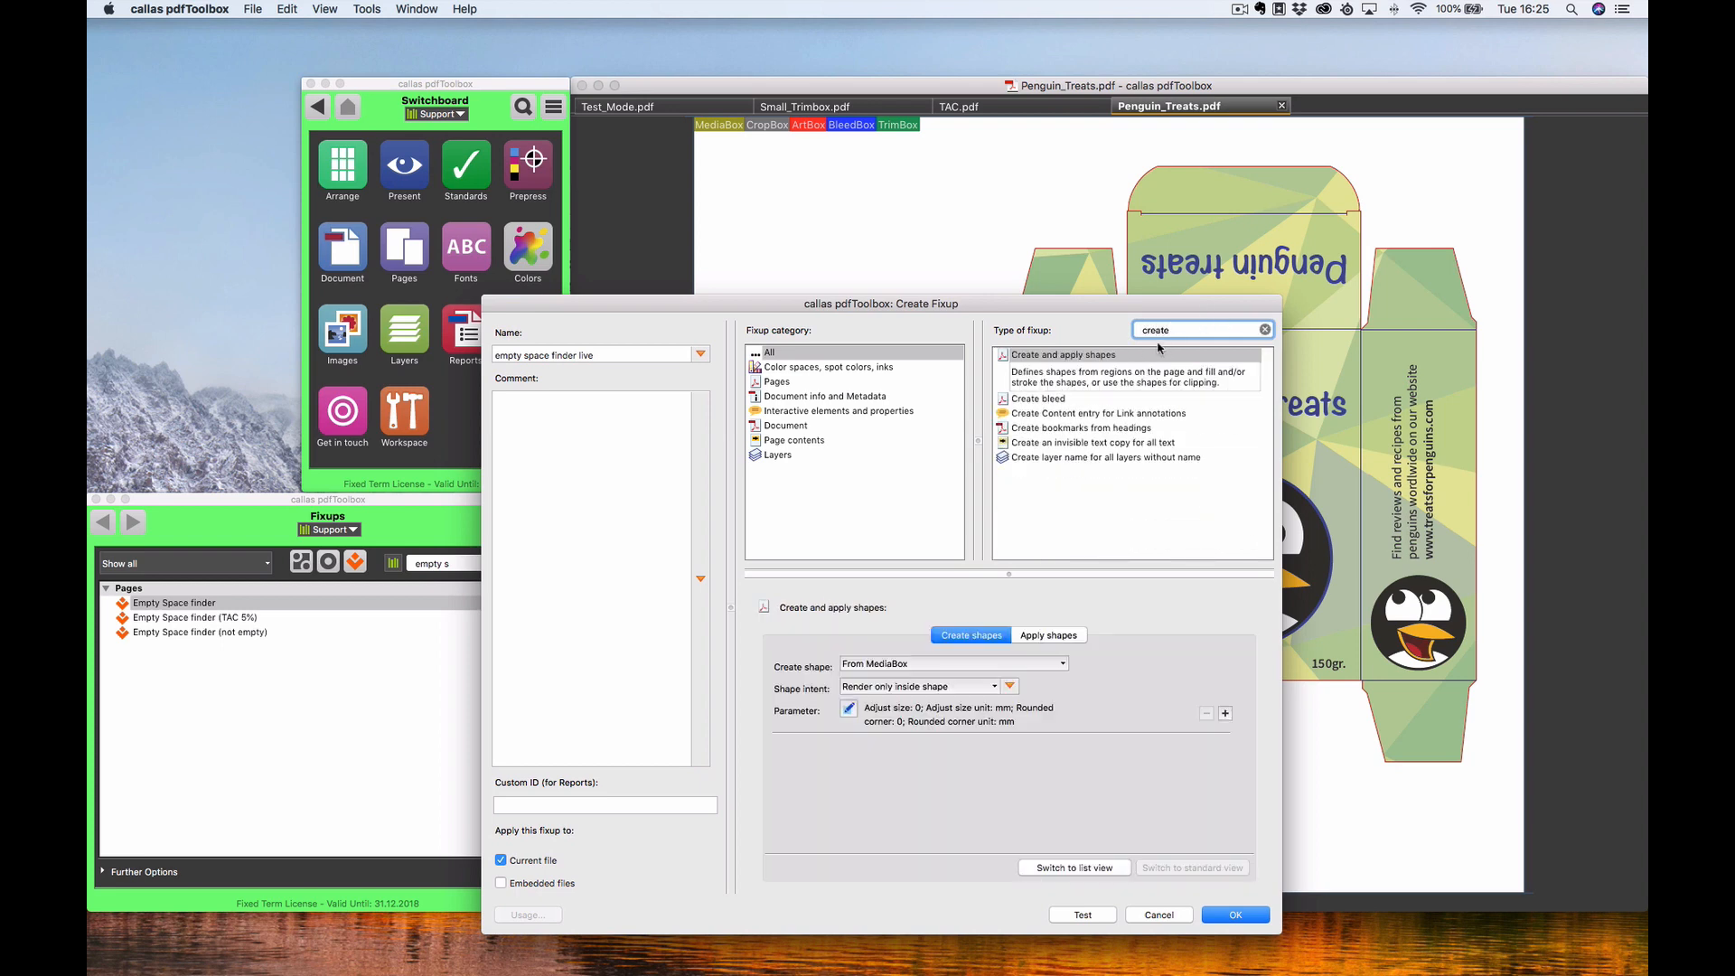
pyautogui.click(1134, 357)
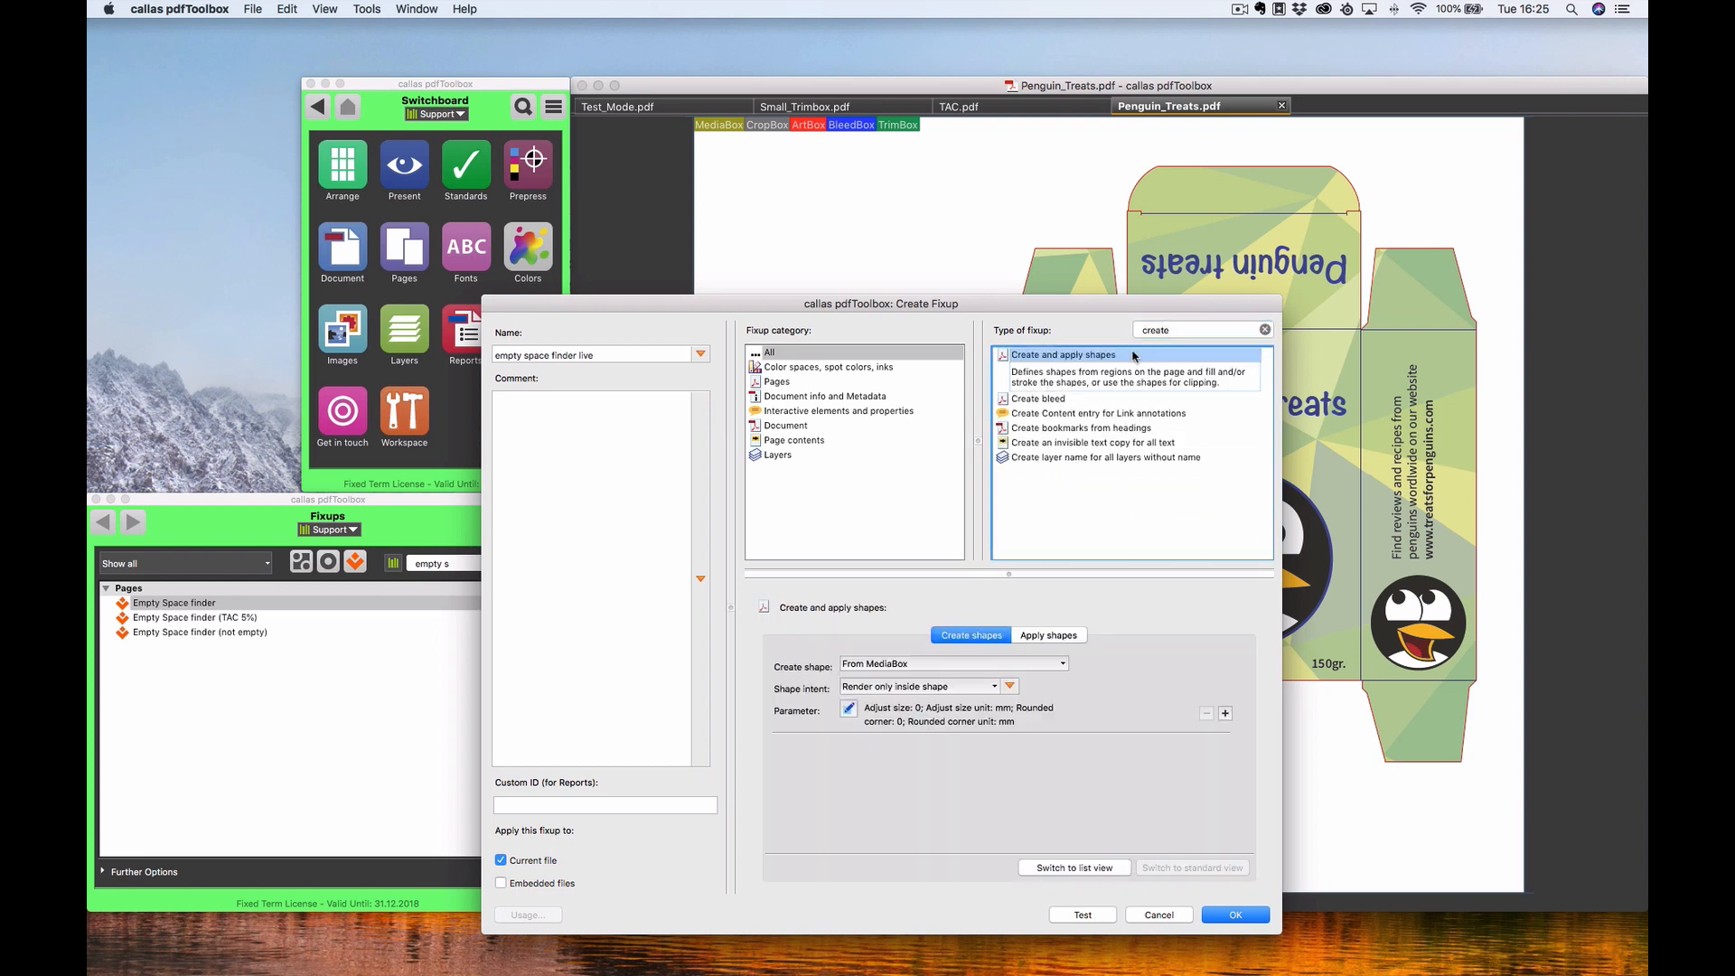
pyautogui.click(919, 692)
pyautogui.click(1093, 694)
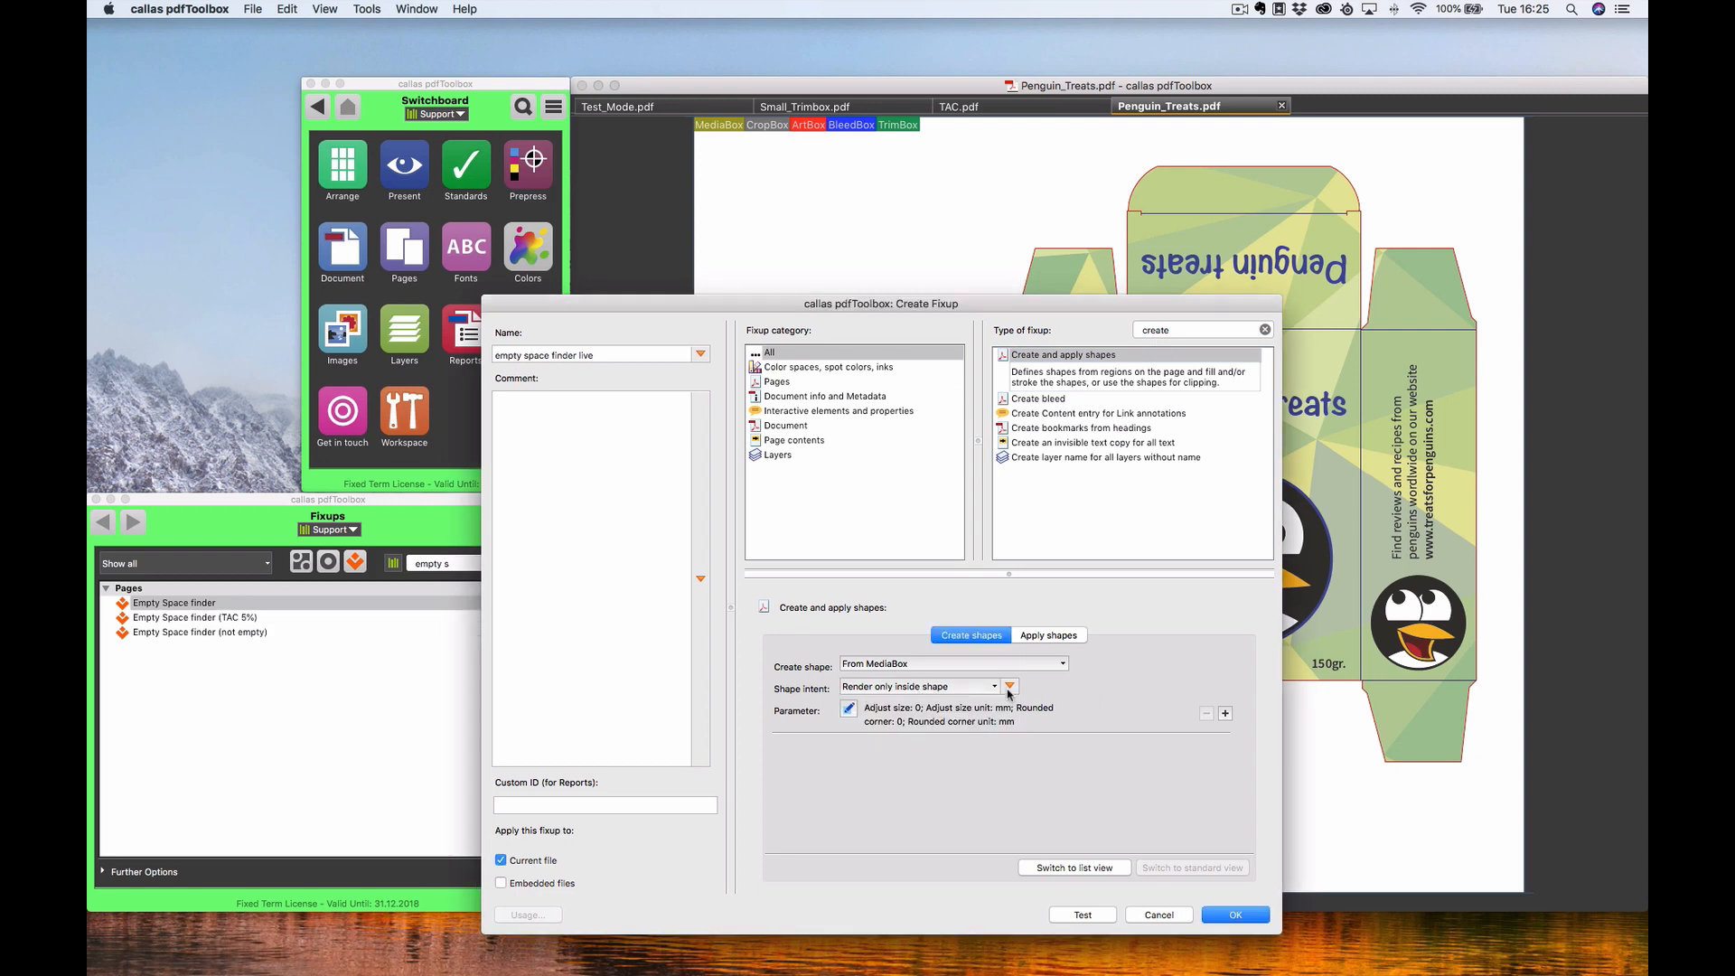
# Step: Set the fill of the applied shape to 100% cyan in CMYK
pyautogui.click(1035, 637)
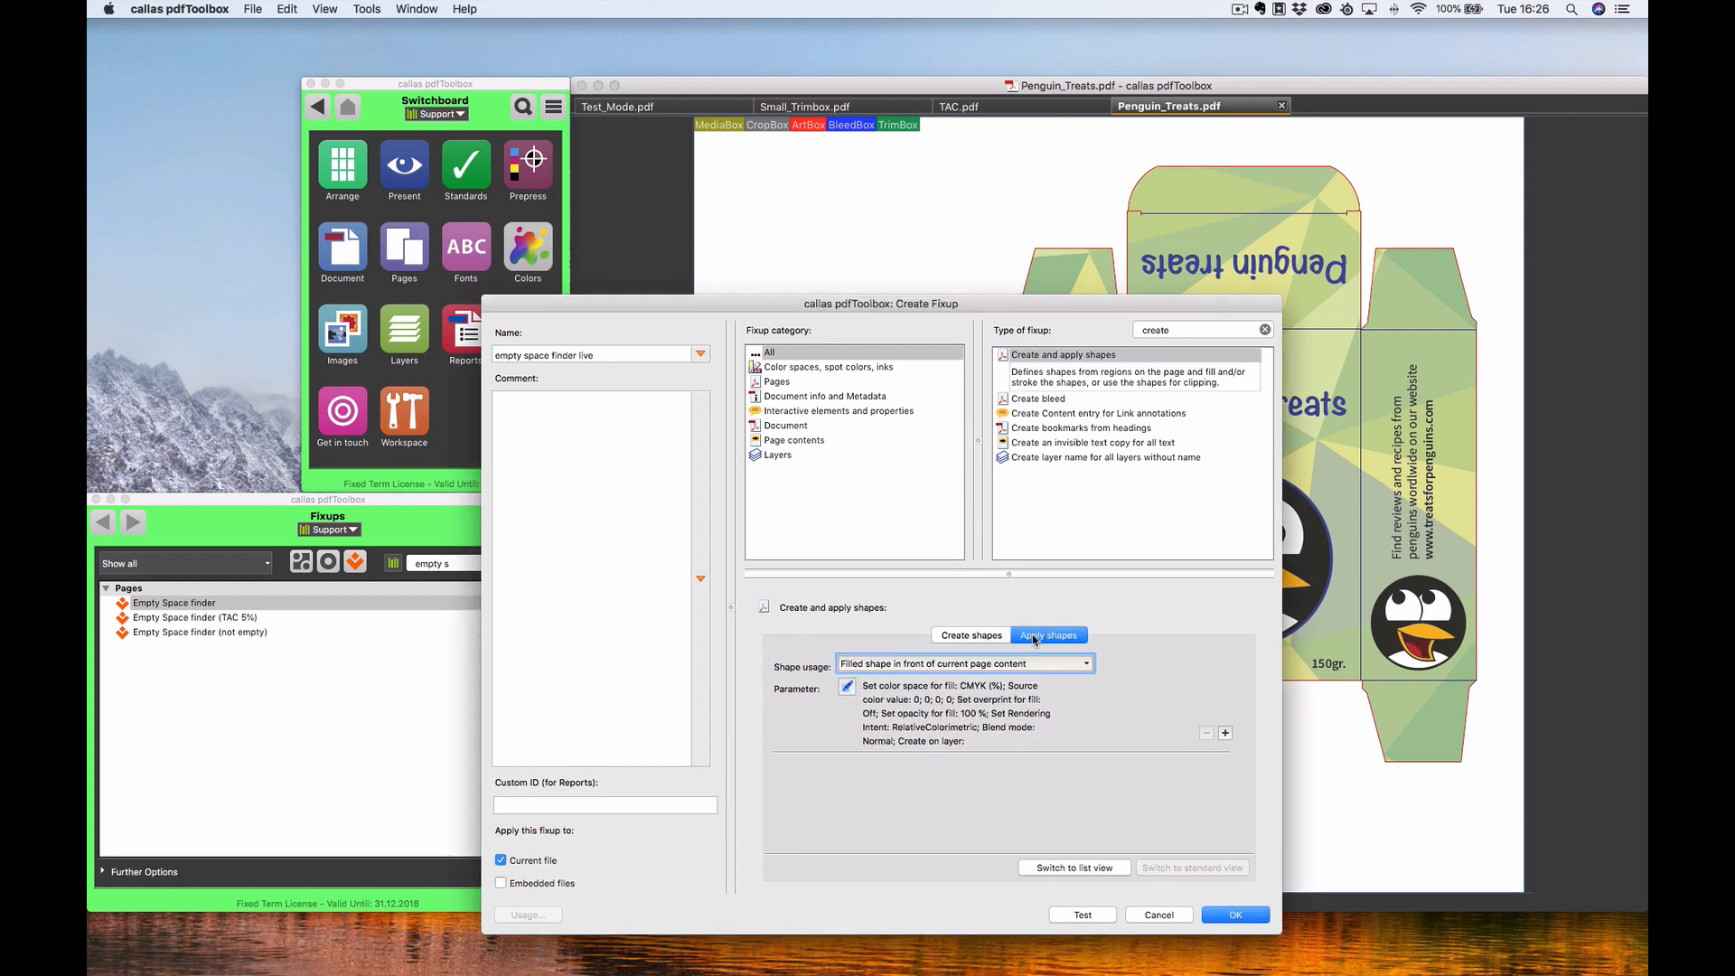
pyautogui.click(847, 687)
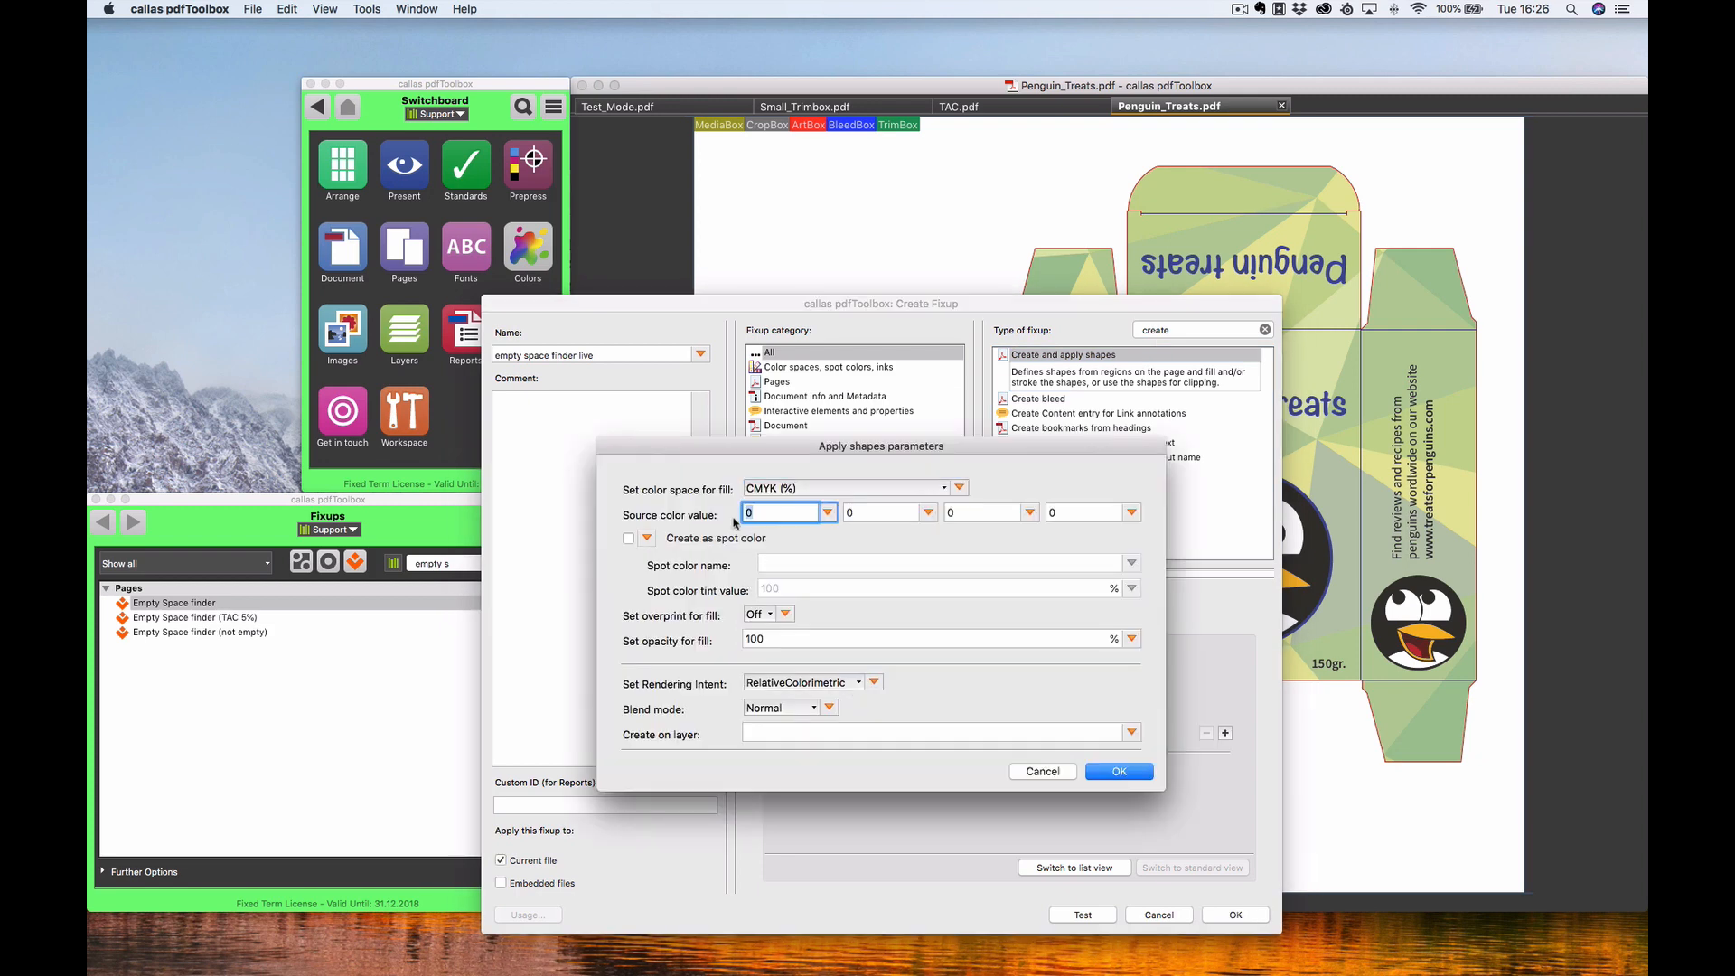
pyautogui.write('100')
pyautogui.press('Return')
# Step: Change the source of the created shape to "From custom box"
pyautogui.click(967, 632)
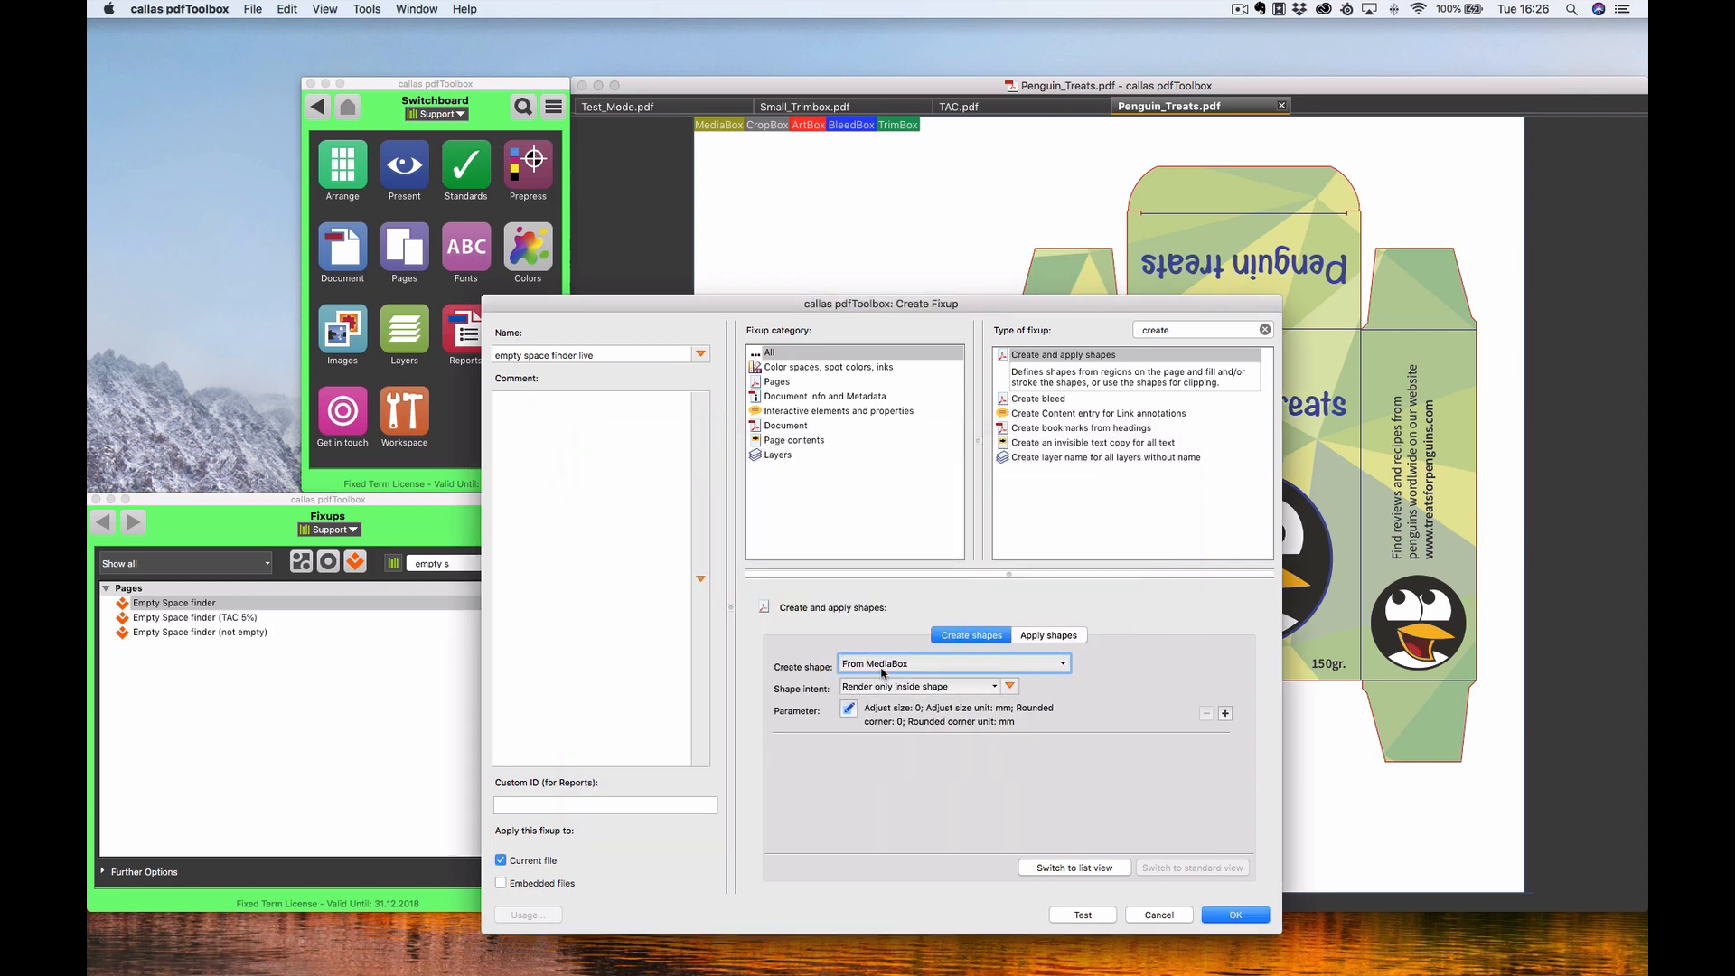
pyautogui.click(884, 667)
pyautogui.click(895, 763)
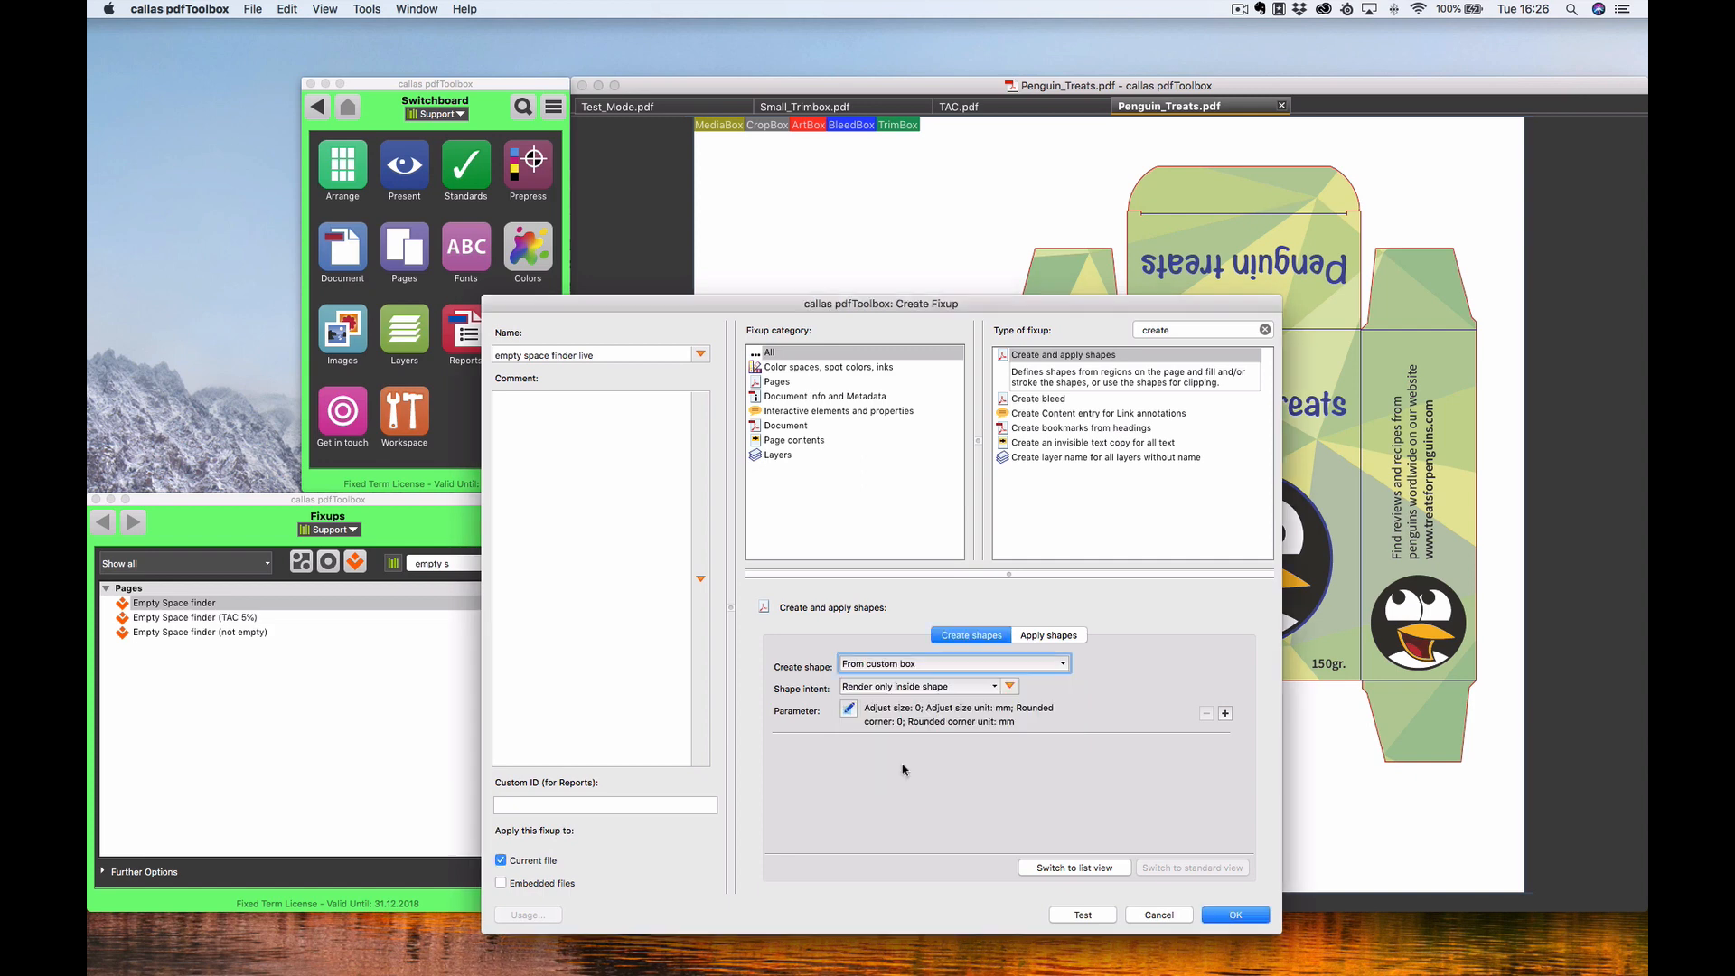
# Step: Set the custom box to 42 mm wide and 18 mm high, and test the fixup on Penguin_Treats.pdf
pyautogui.click(849, 711)
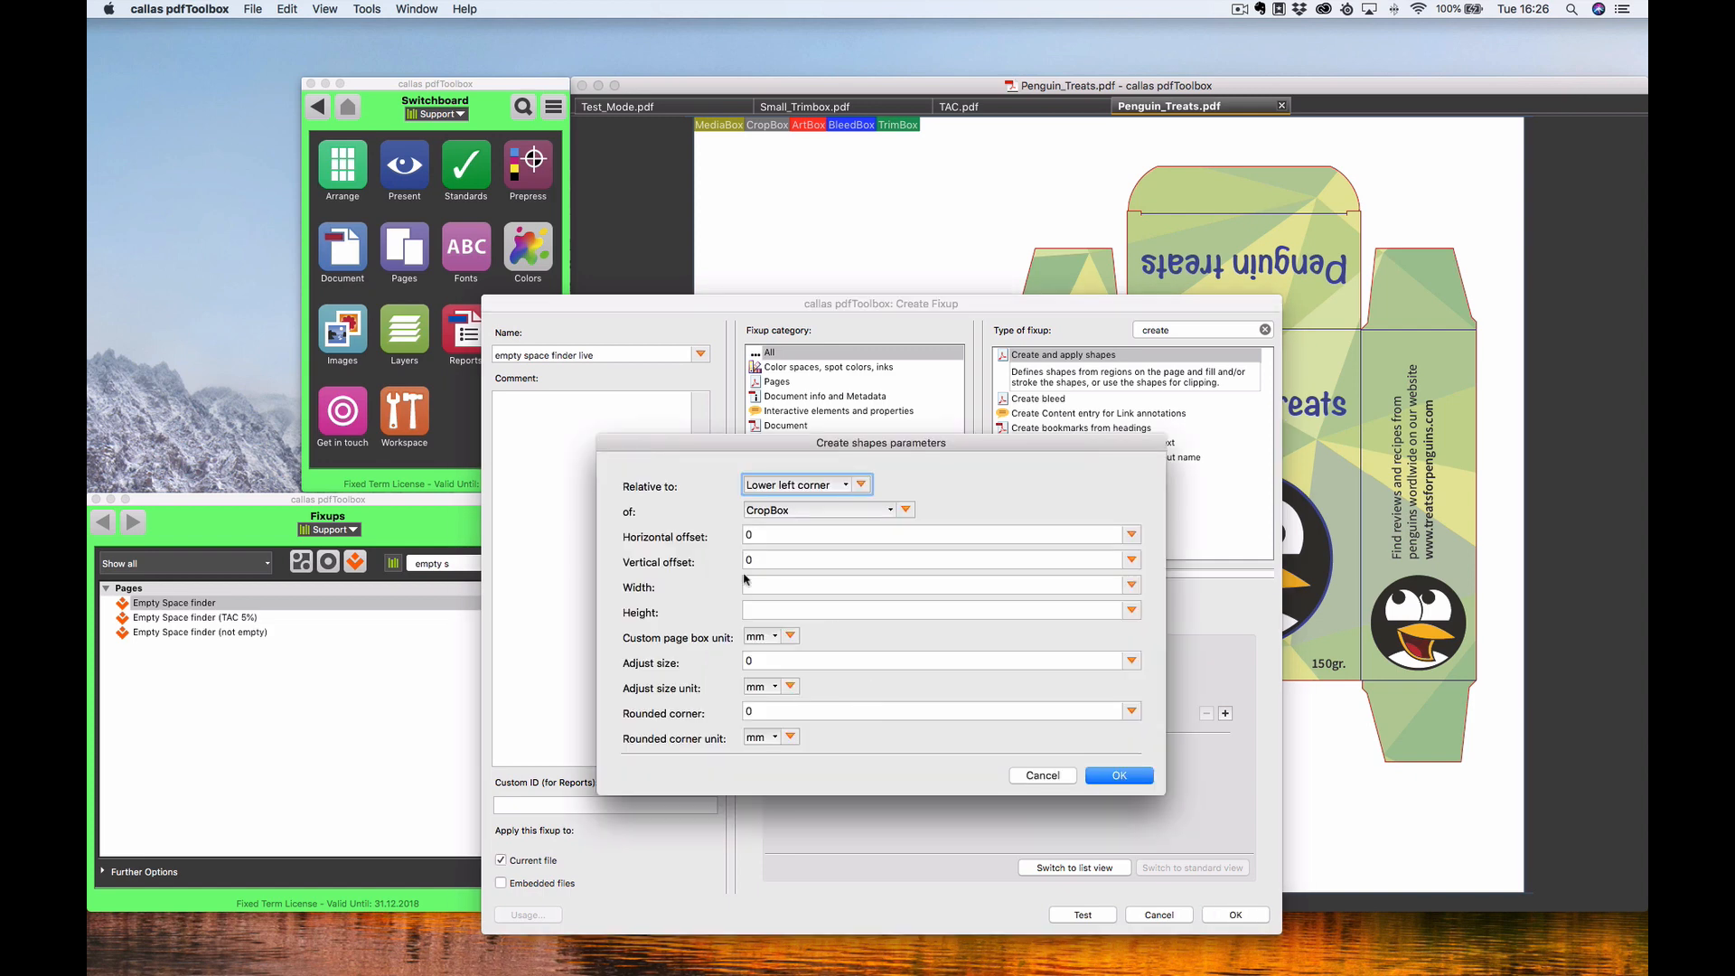
pyautogui.click(775, 537)
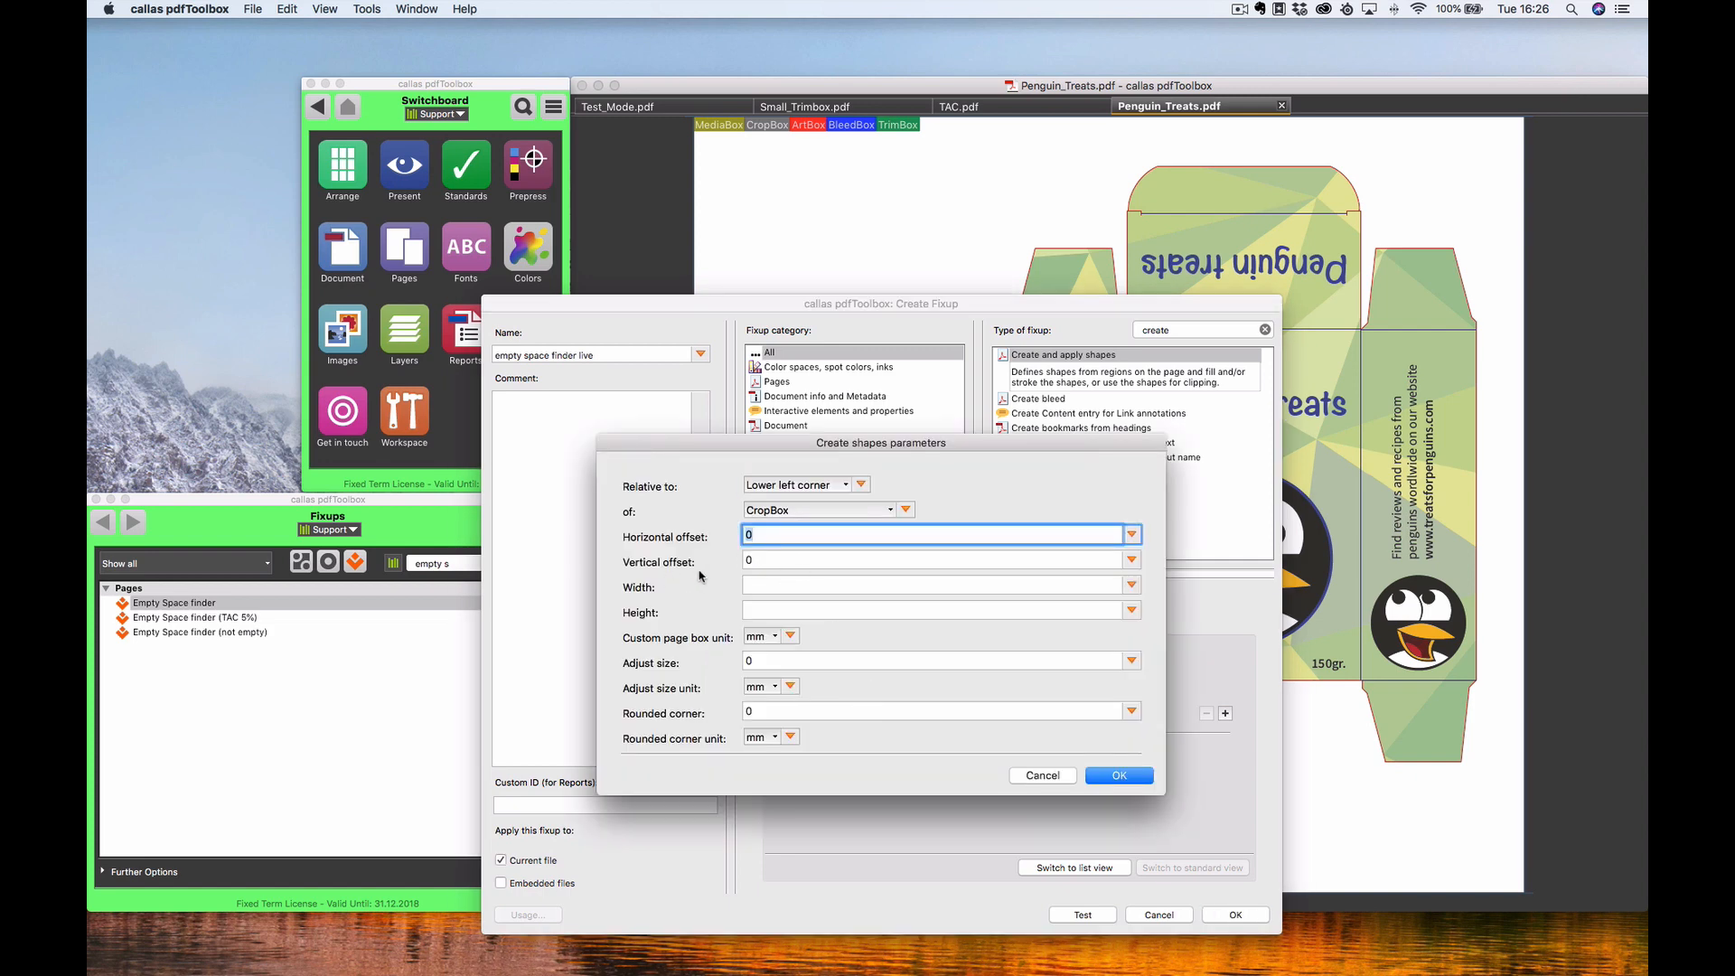
pyautogui.click(784, 587)
pyautogui.press('Tab')
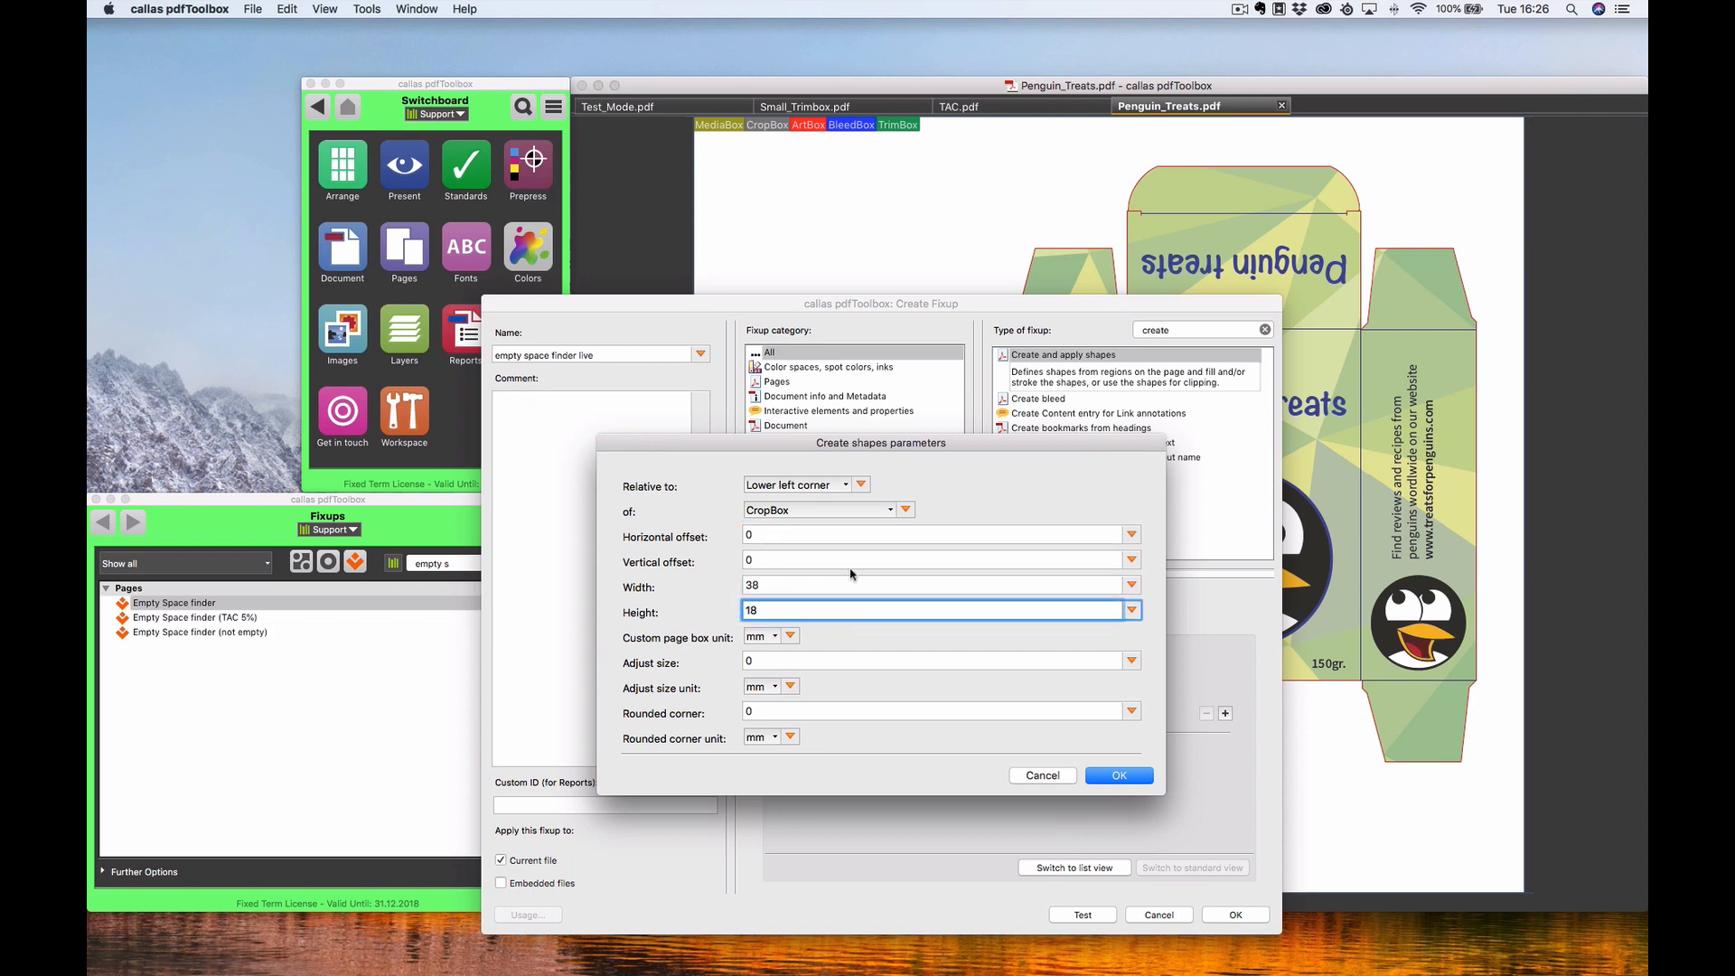
pyautogui.moveTo(786, 585); pyautogui.dragTo(742, 588)
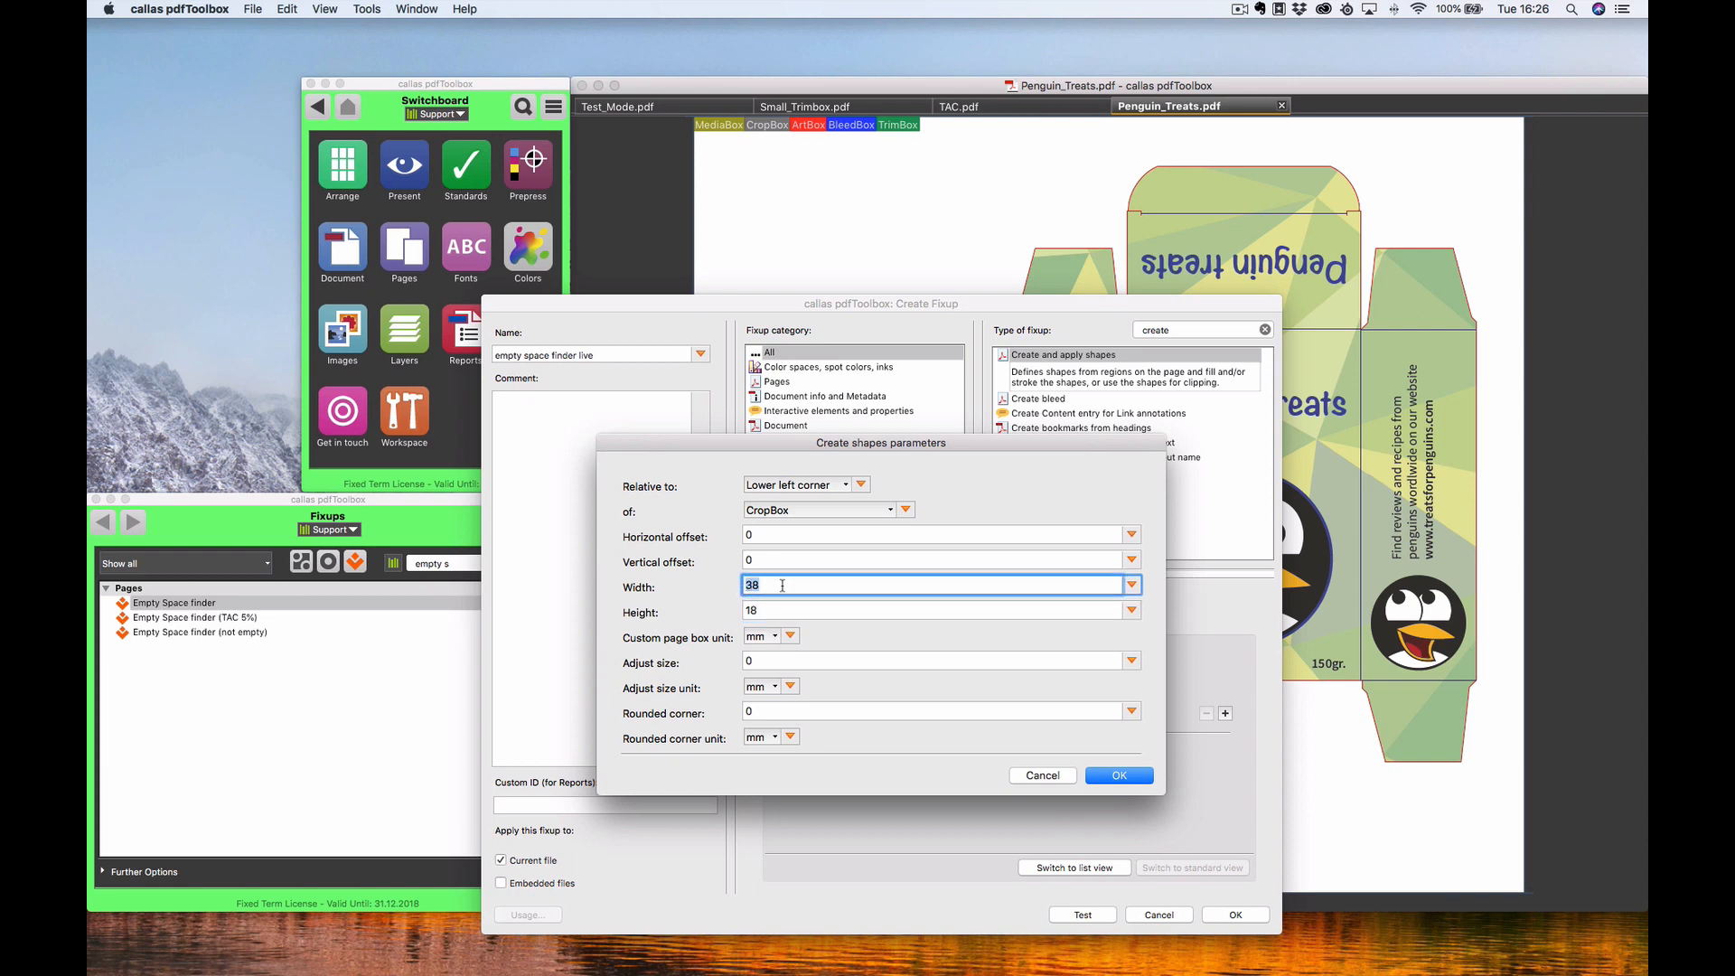
pyautogui.write('42')
pyautogui.click(1114, 776)
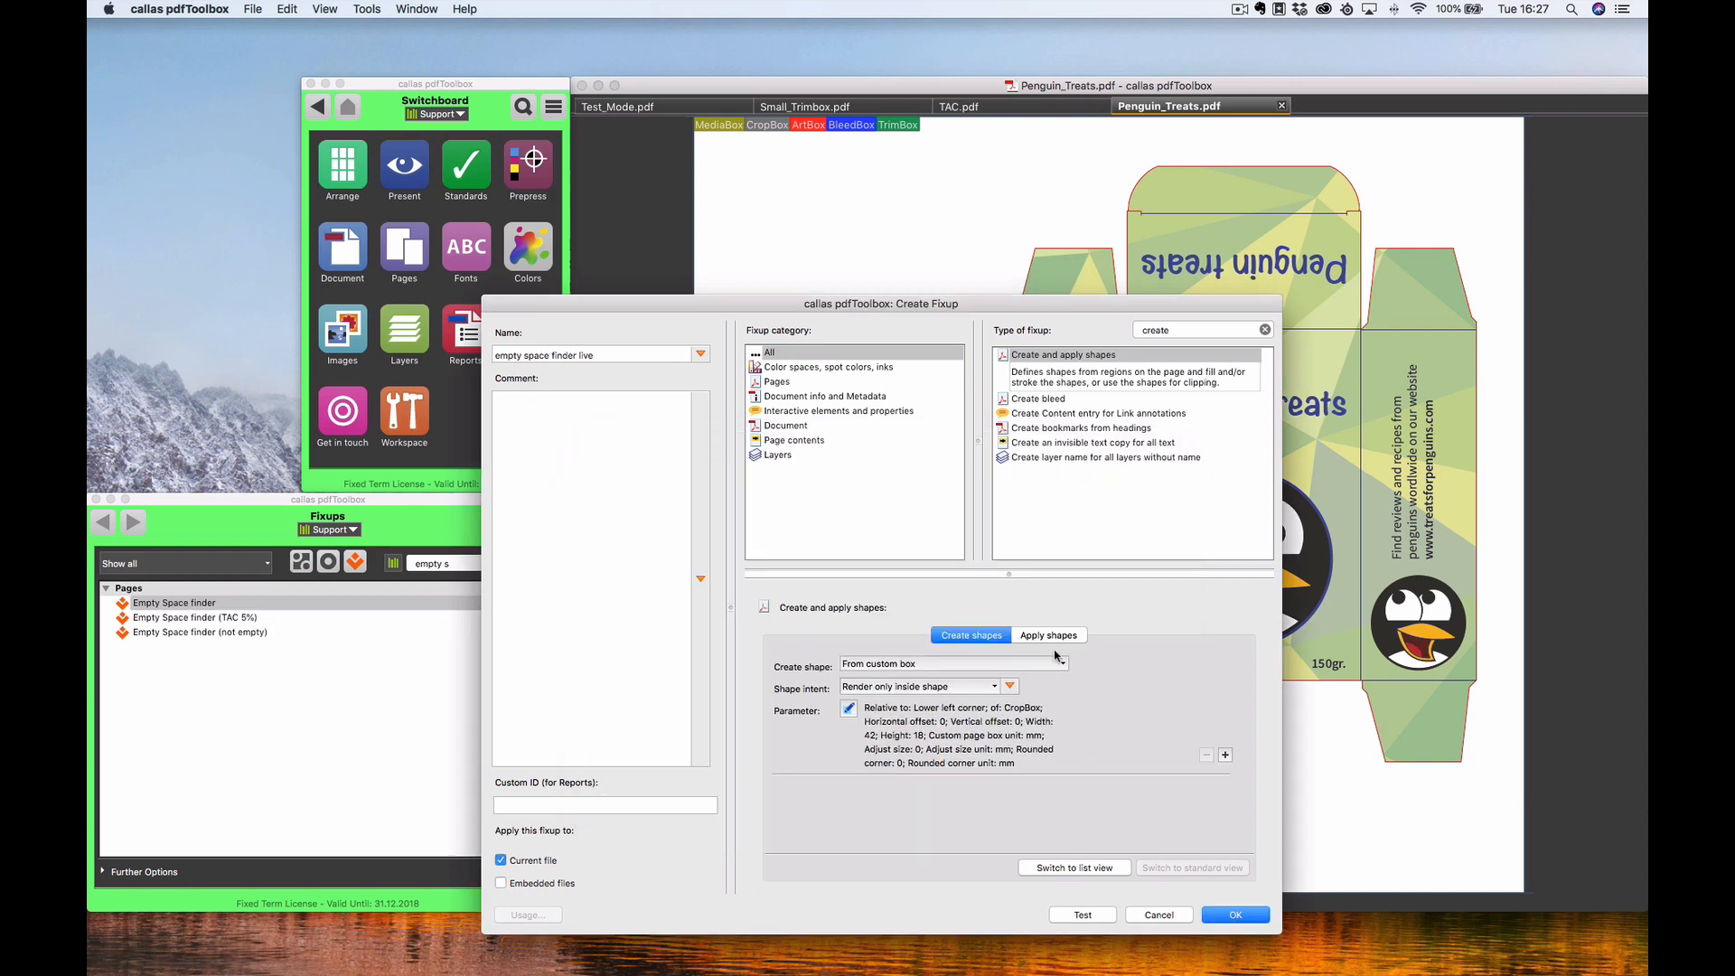
pyautogui.click(1077, 917)
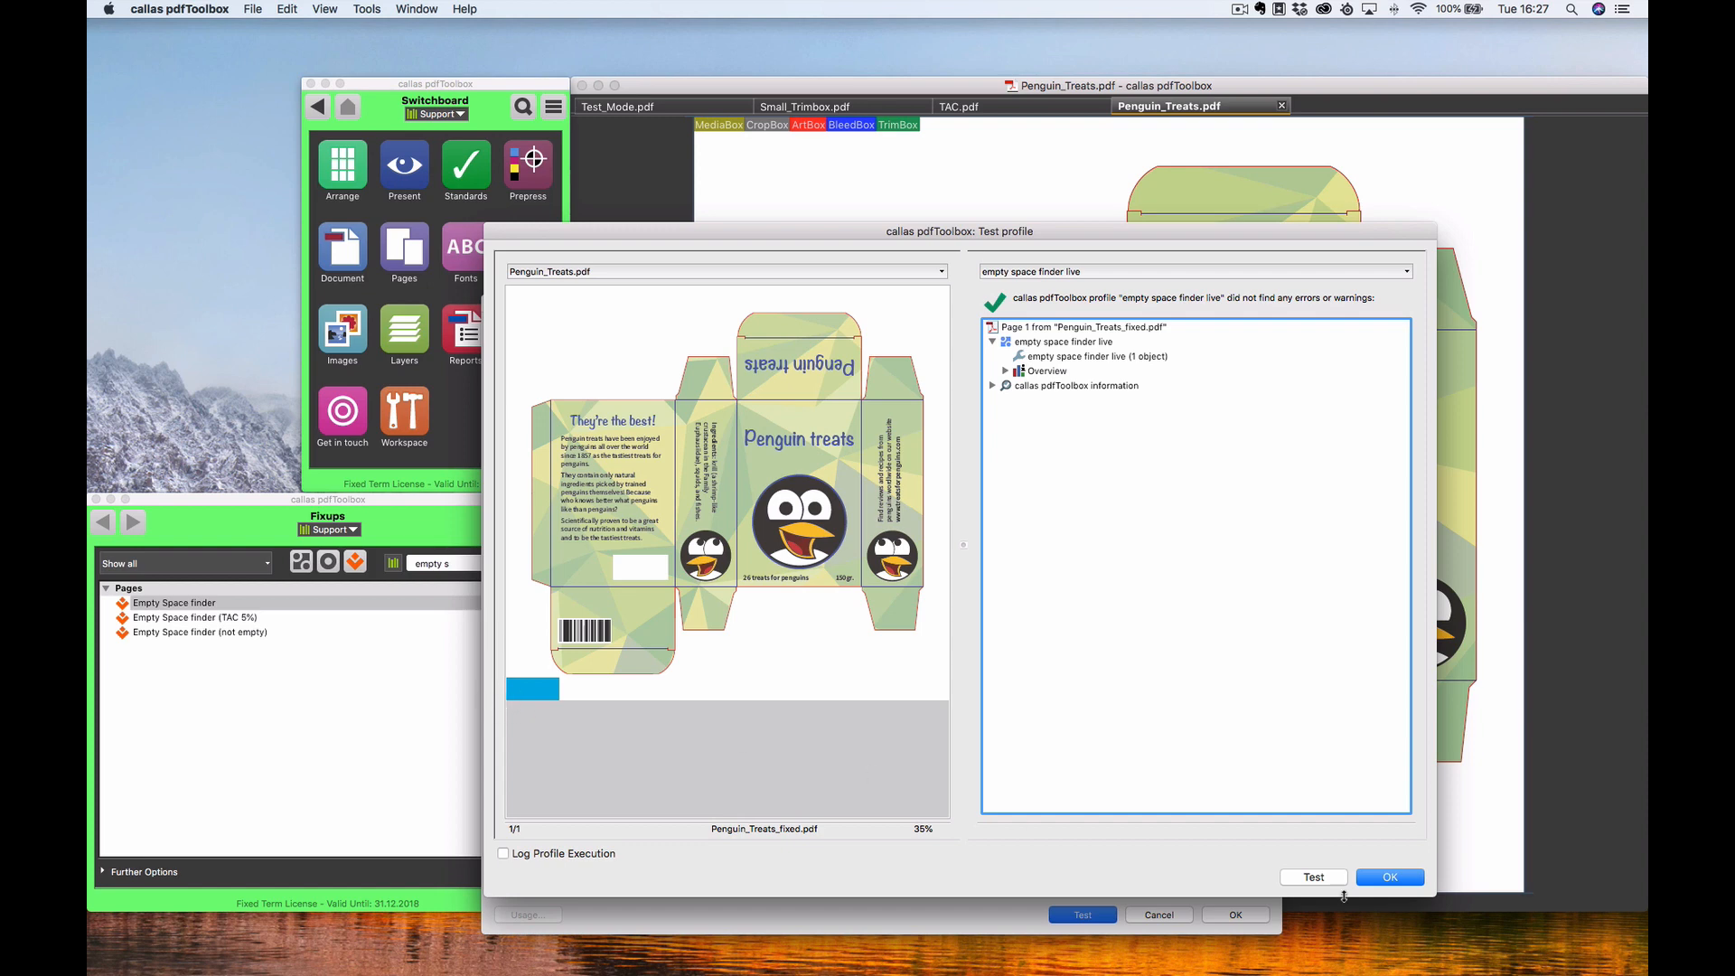
pyautogui.click(1372, 876)
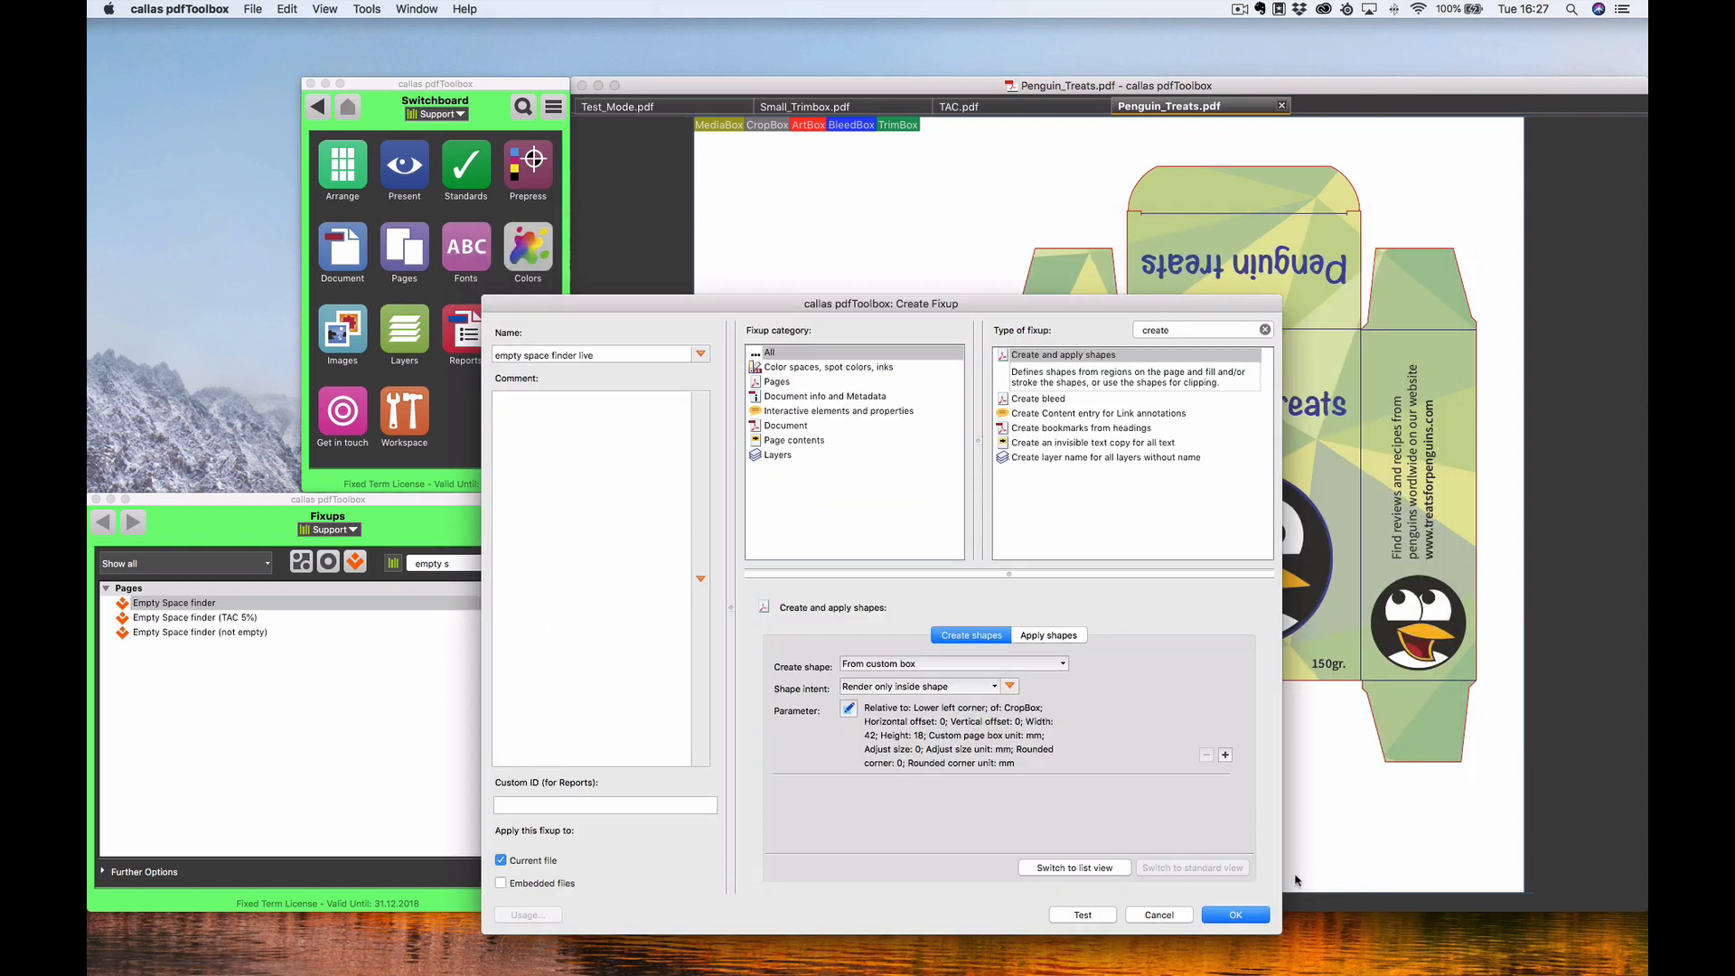
pyautogui.click(1034, 636)
pyautogui.click(847, 687)
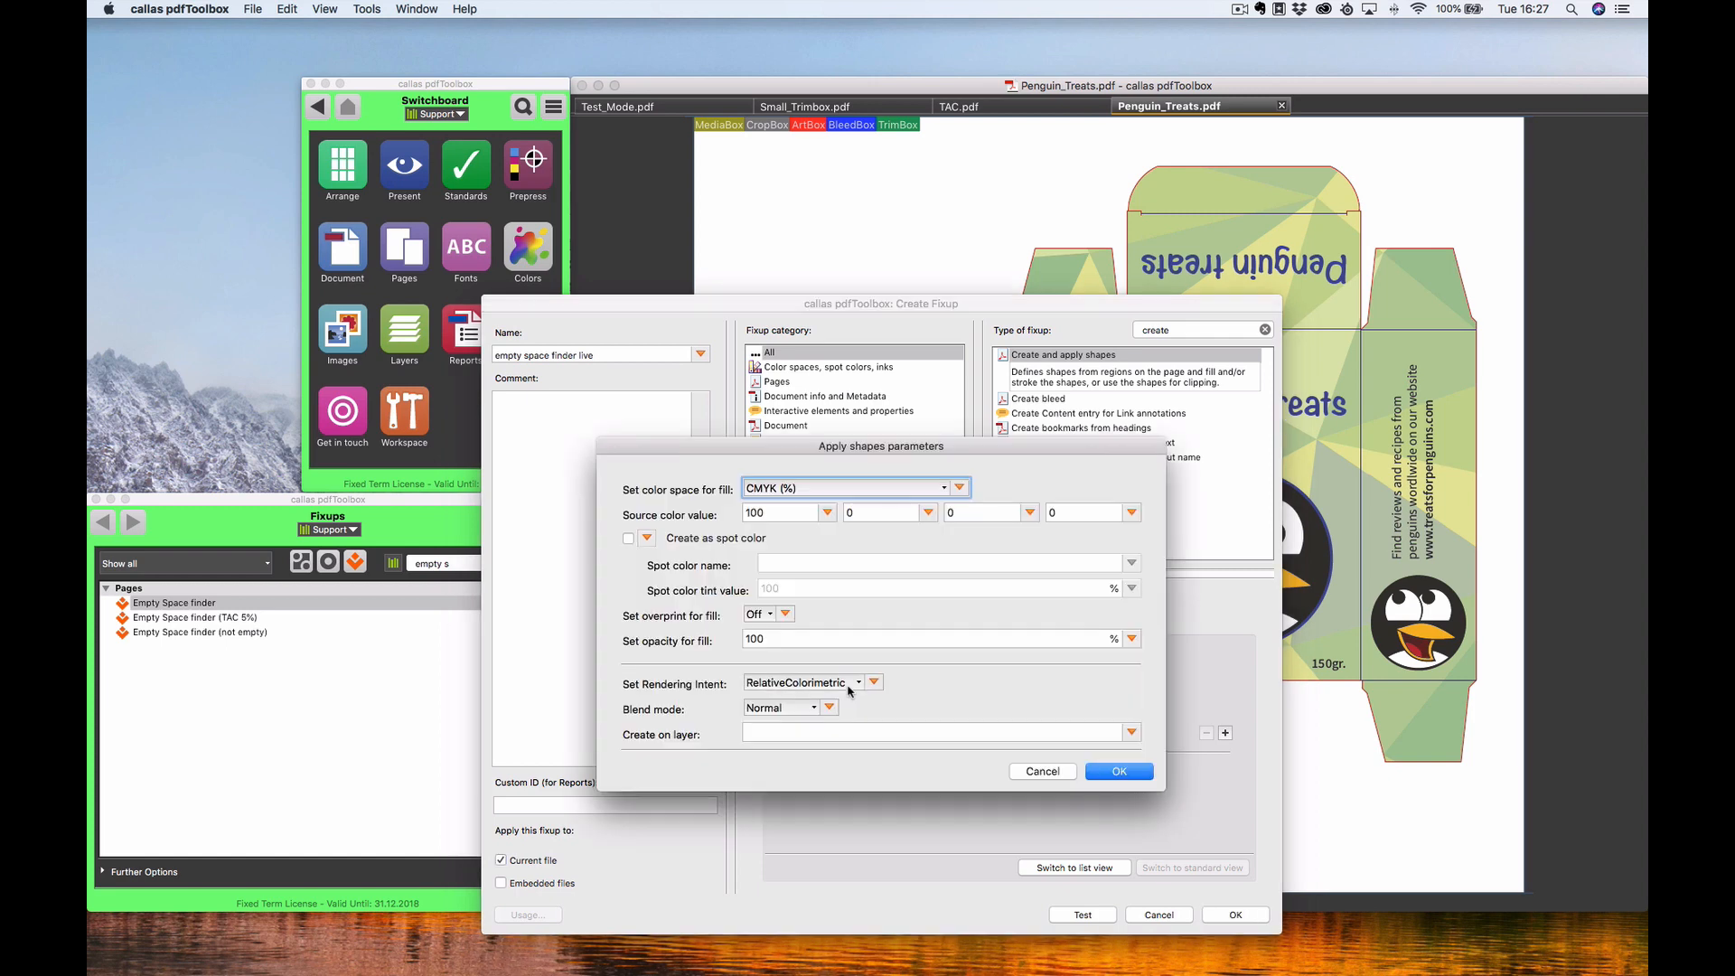
pyautogui.click(1046, 771)
# Step: Set the custom box's horizontal and vertical offsets to 50 mm each and test the fixup
pyautogui.click(972, 635)
pyautogui.click(848, 714)
pyautogui.click(747, 537)
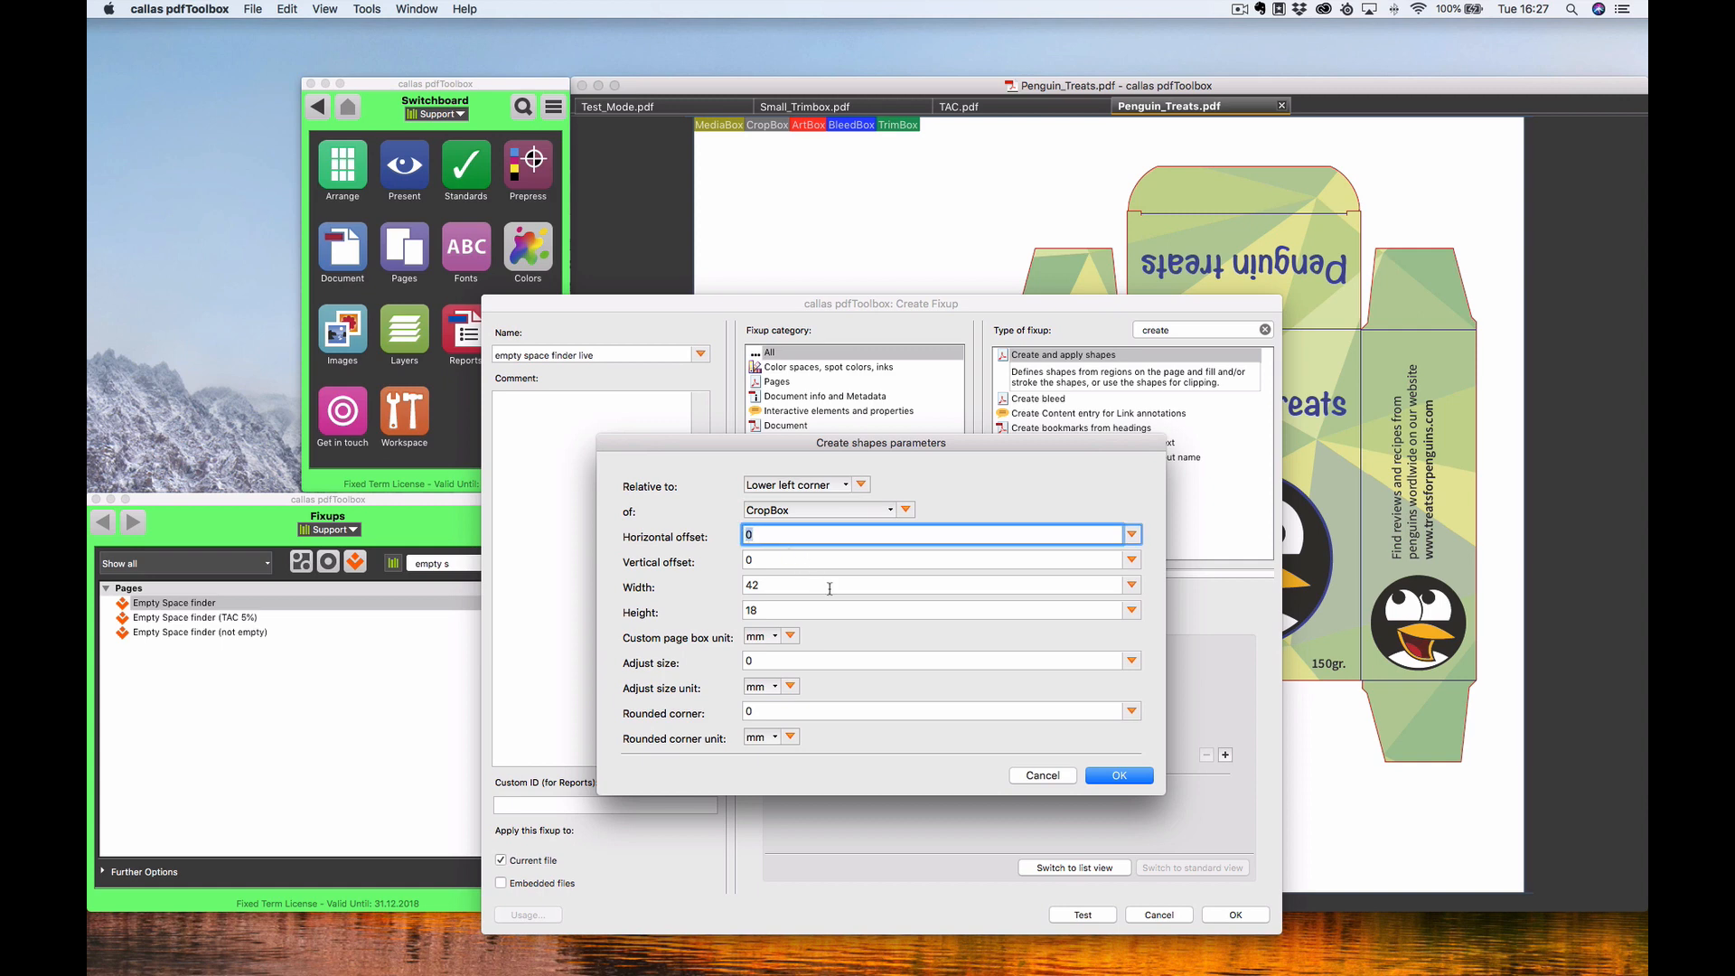
pyautogui.write('50')
pyautogui.press('Tab')
pyautogui.write('50')
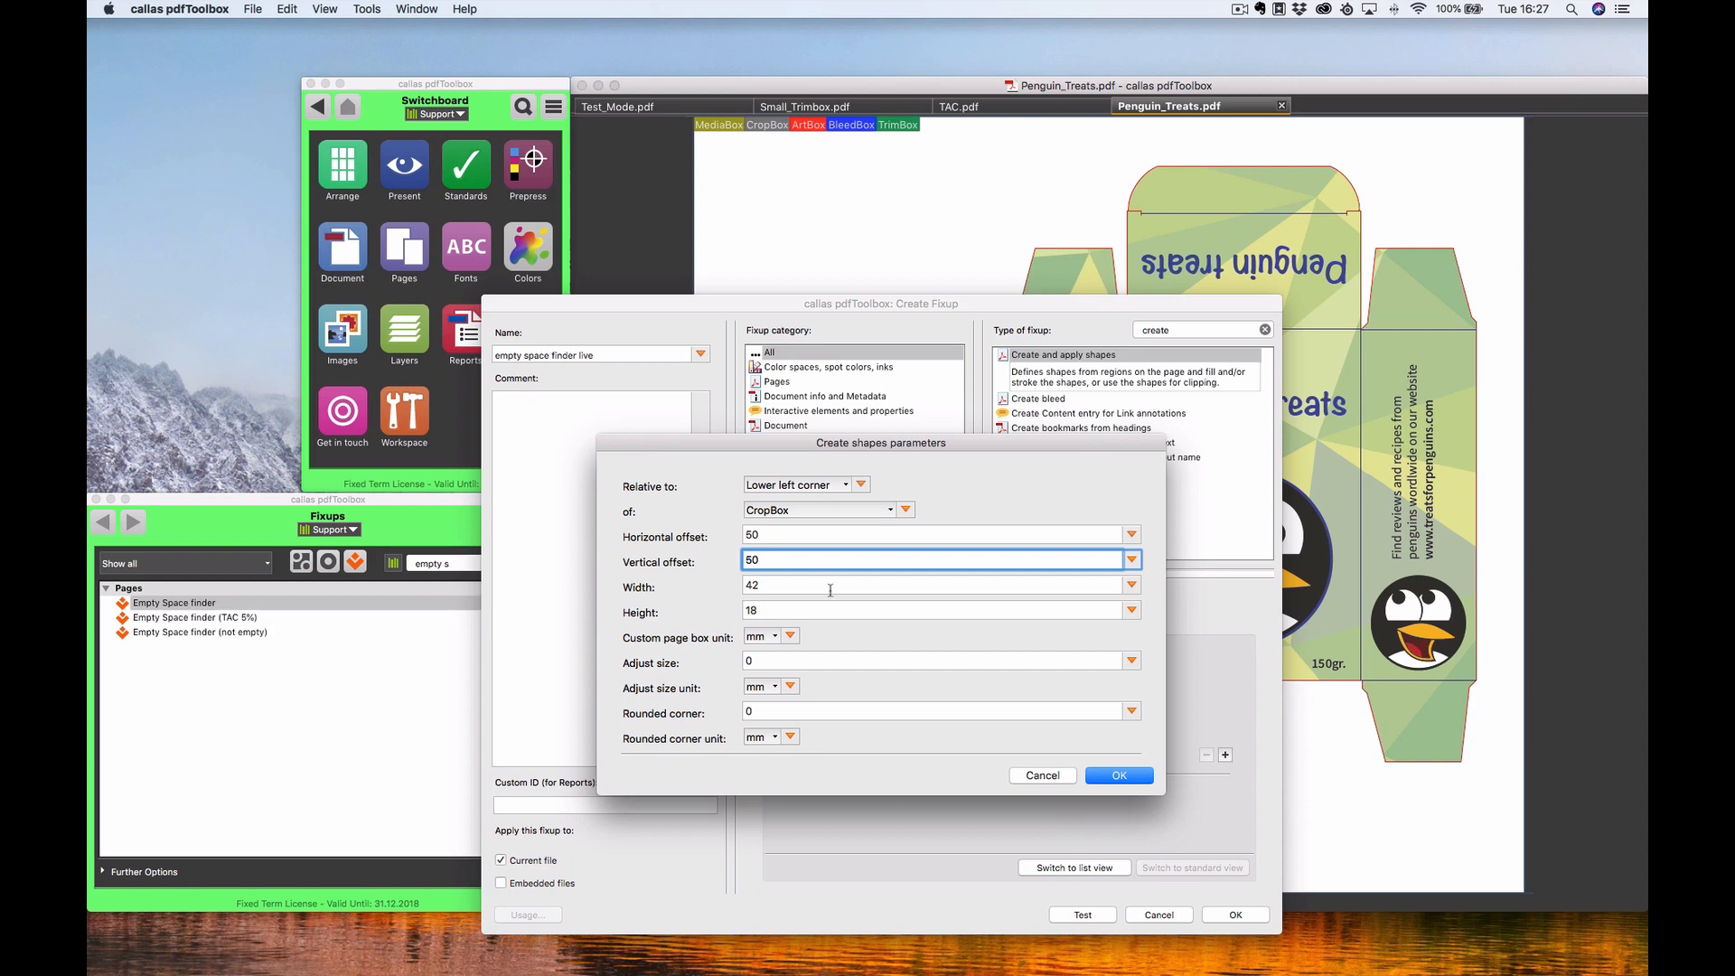
pyautogui.click(1119, 776)
pyautogui.click(1095, 915)
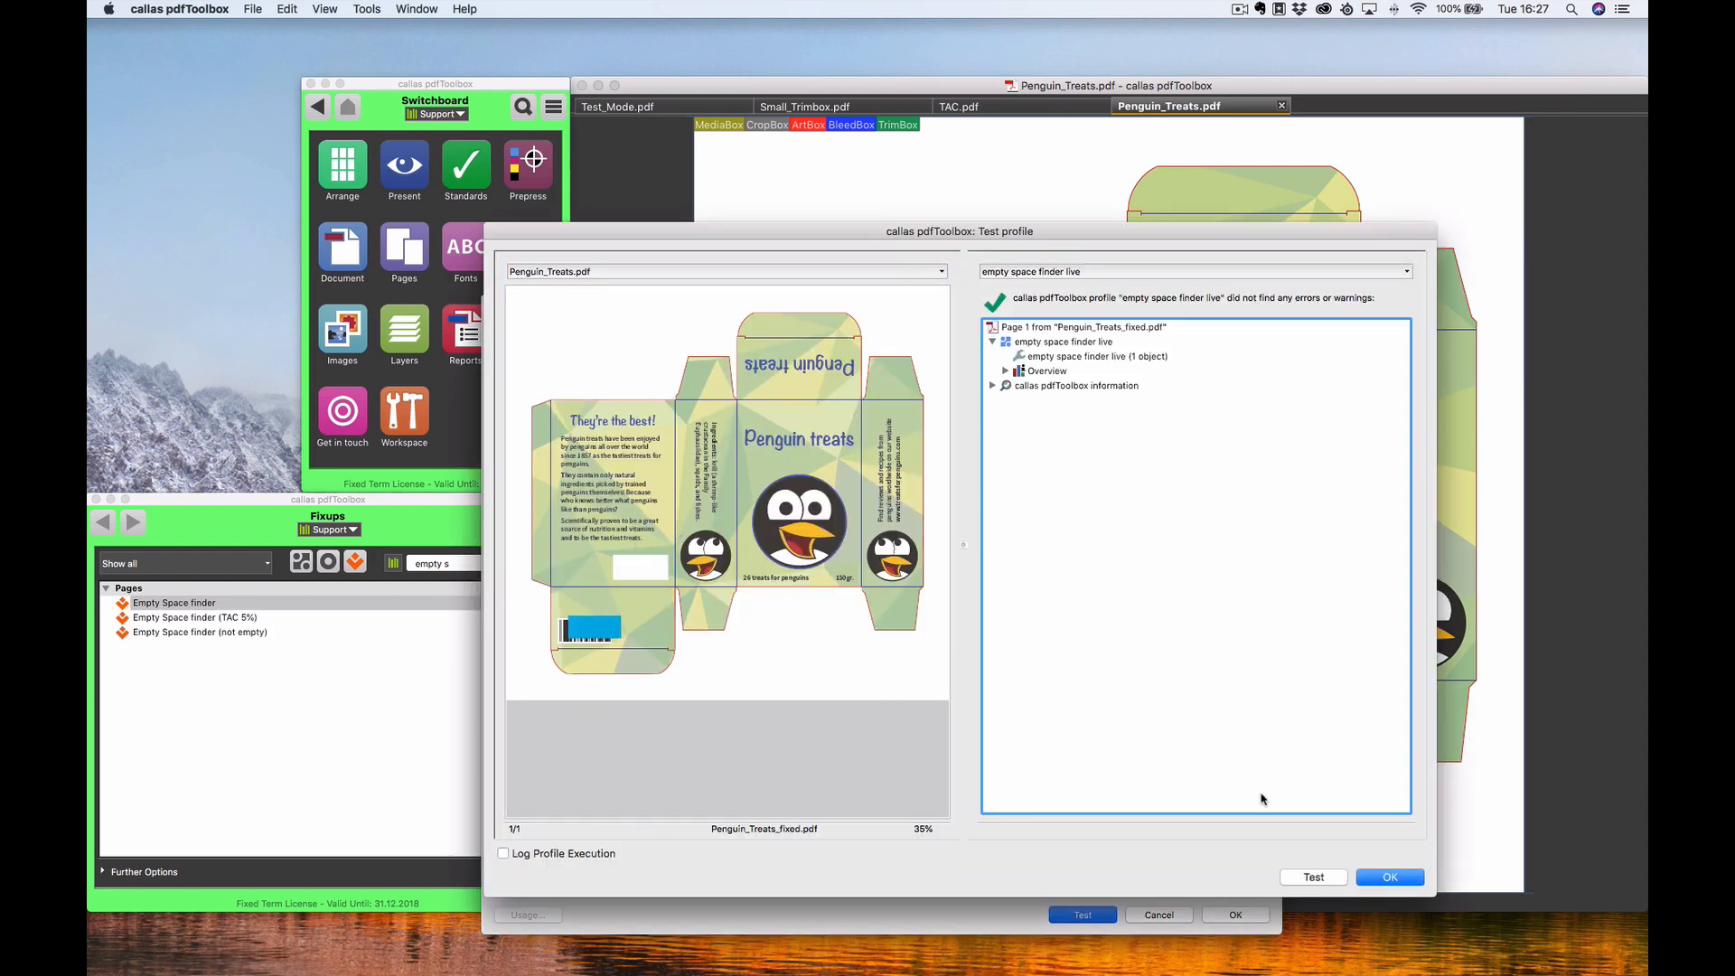
pyautogui.click(1390, 877)
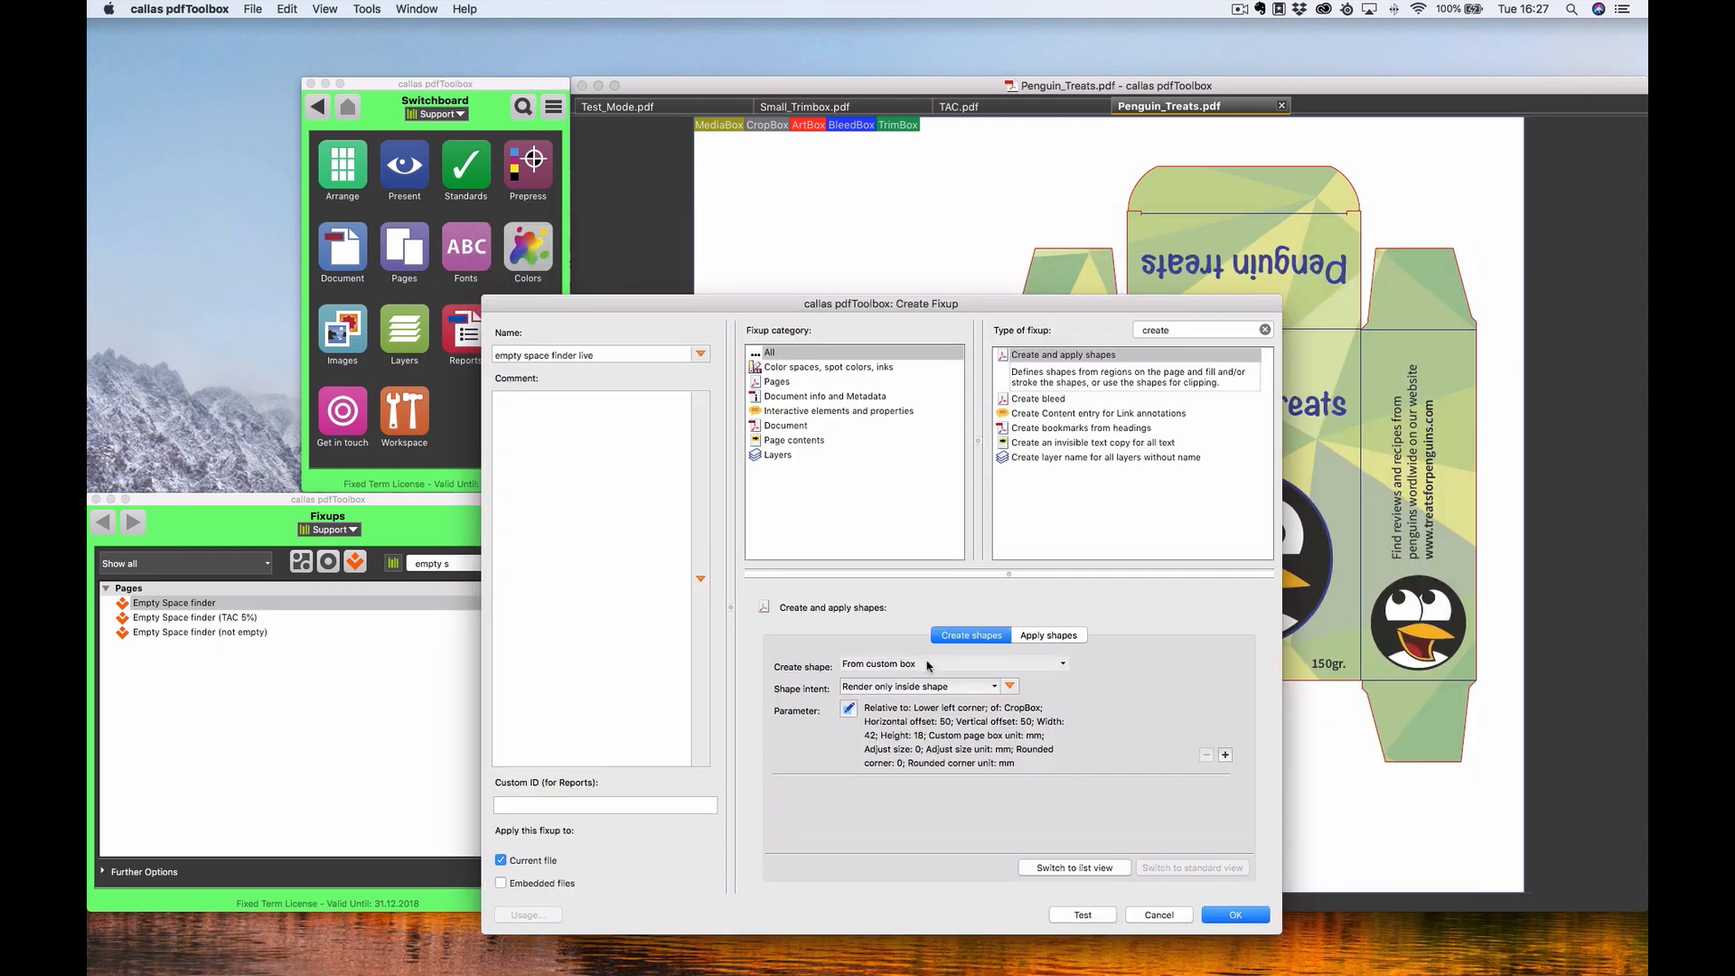
# Step: Set the custom box's horizontal and vertical offsets to 100 mm each and test the fixup
pyautogui.click(851, 709)
pyautogui.press('Tab')
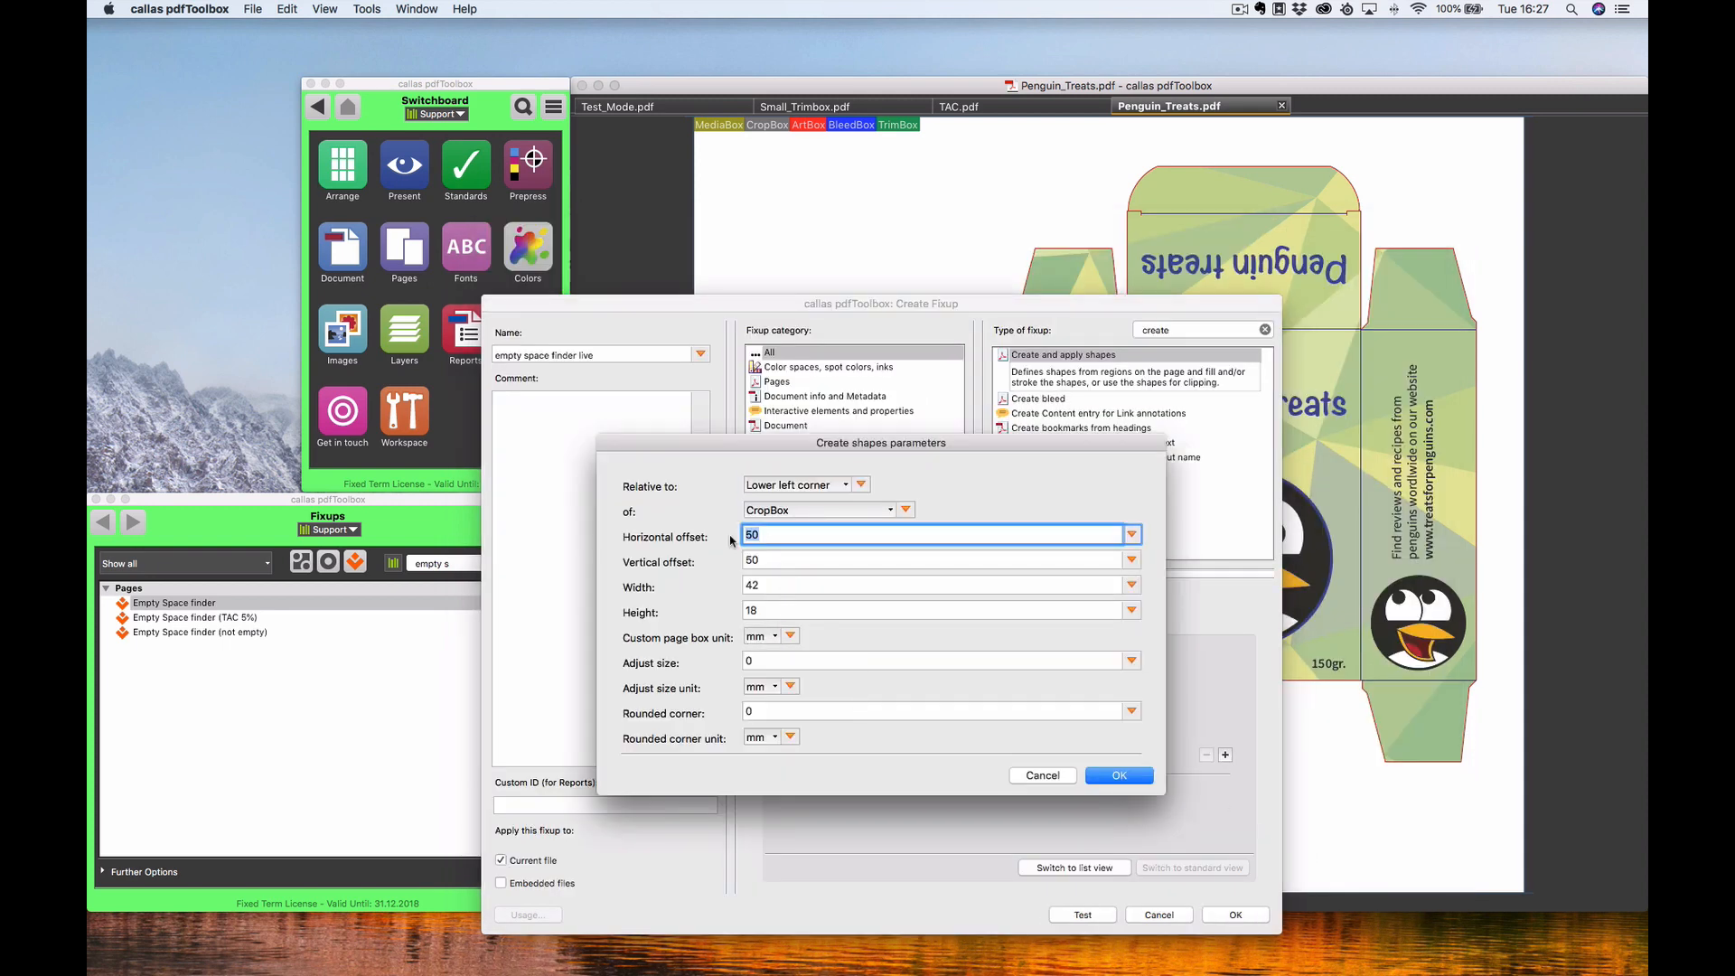
pyautogui.write('100')
pyautogui.press('Tab')
pyautogui.press('Left')
pyautogui.write('10')
pyautogui.press('Delete')
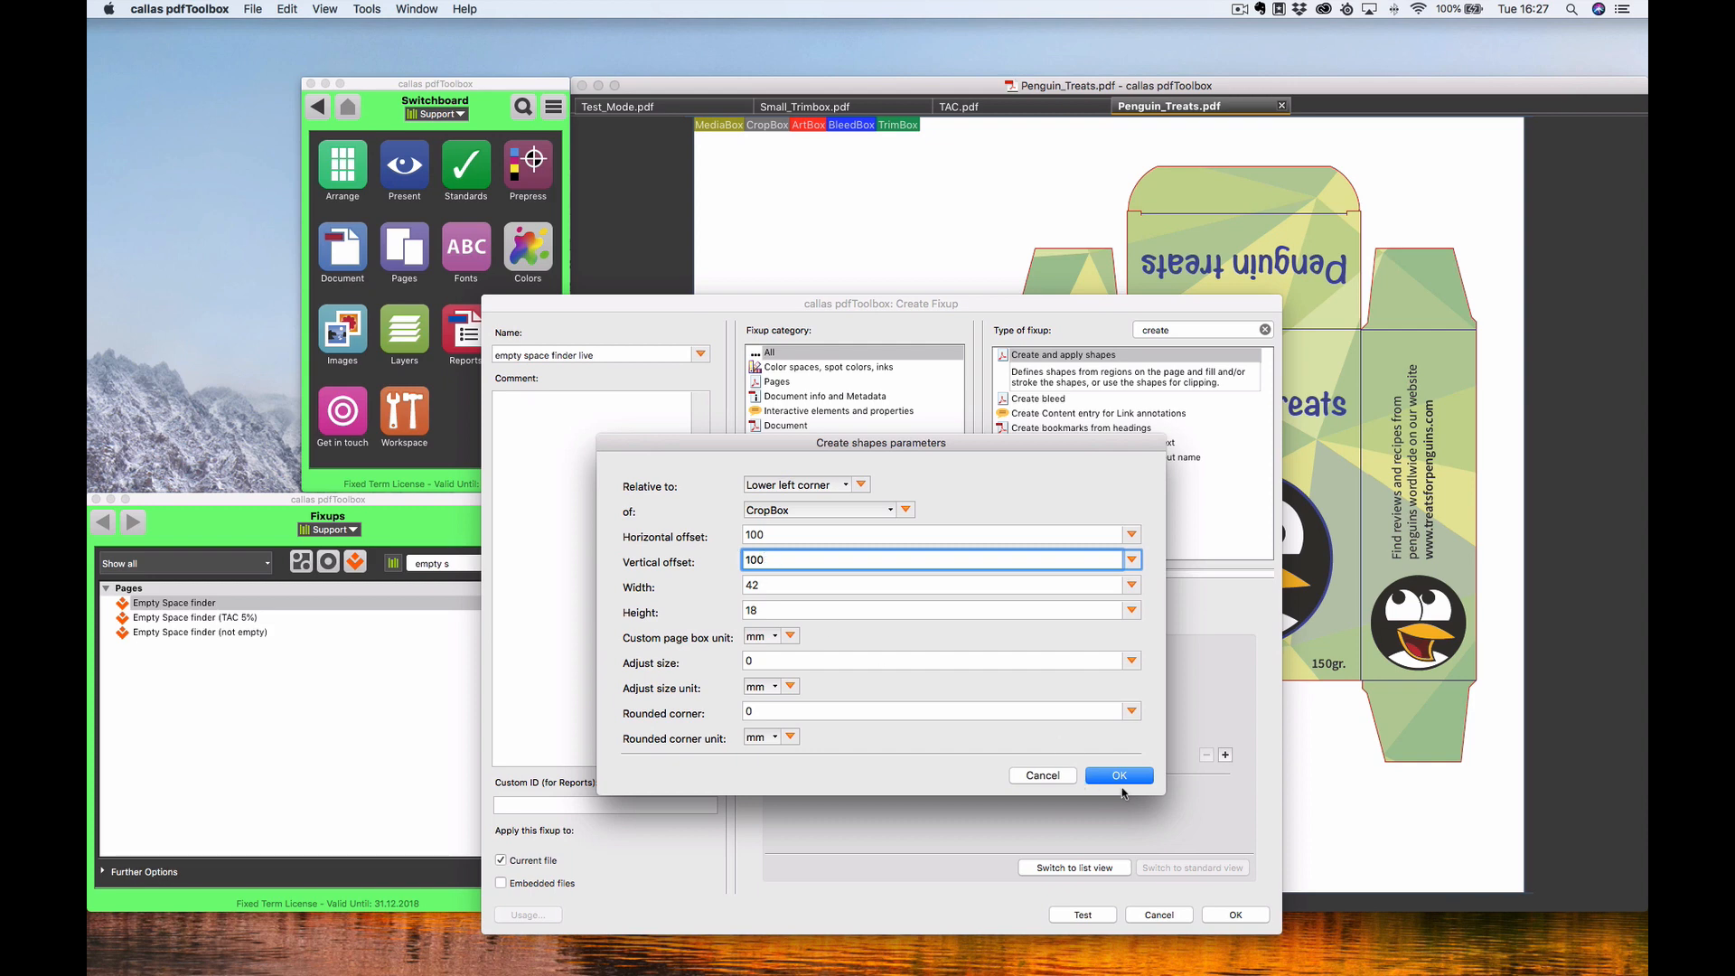
pyautogui.click(1120, 775)
pyautogui.click(1081, 914)
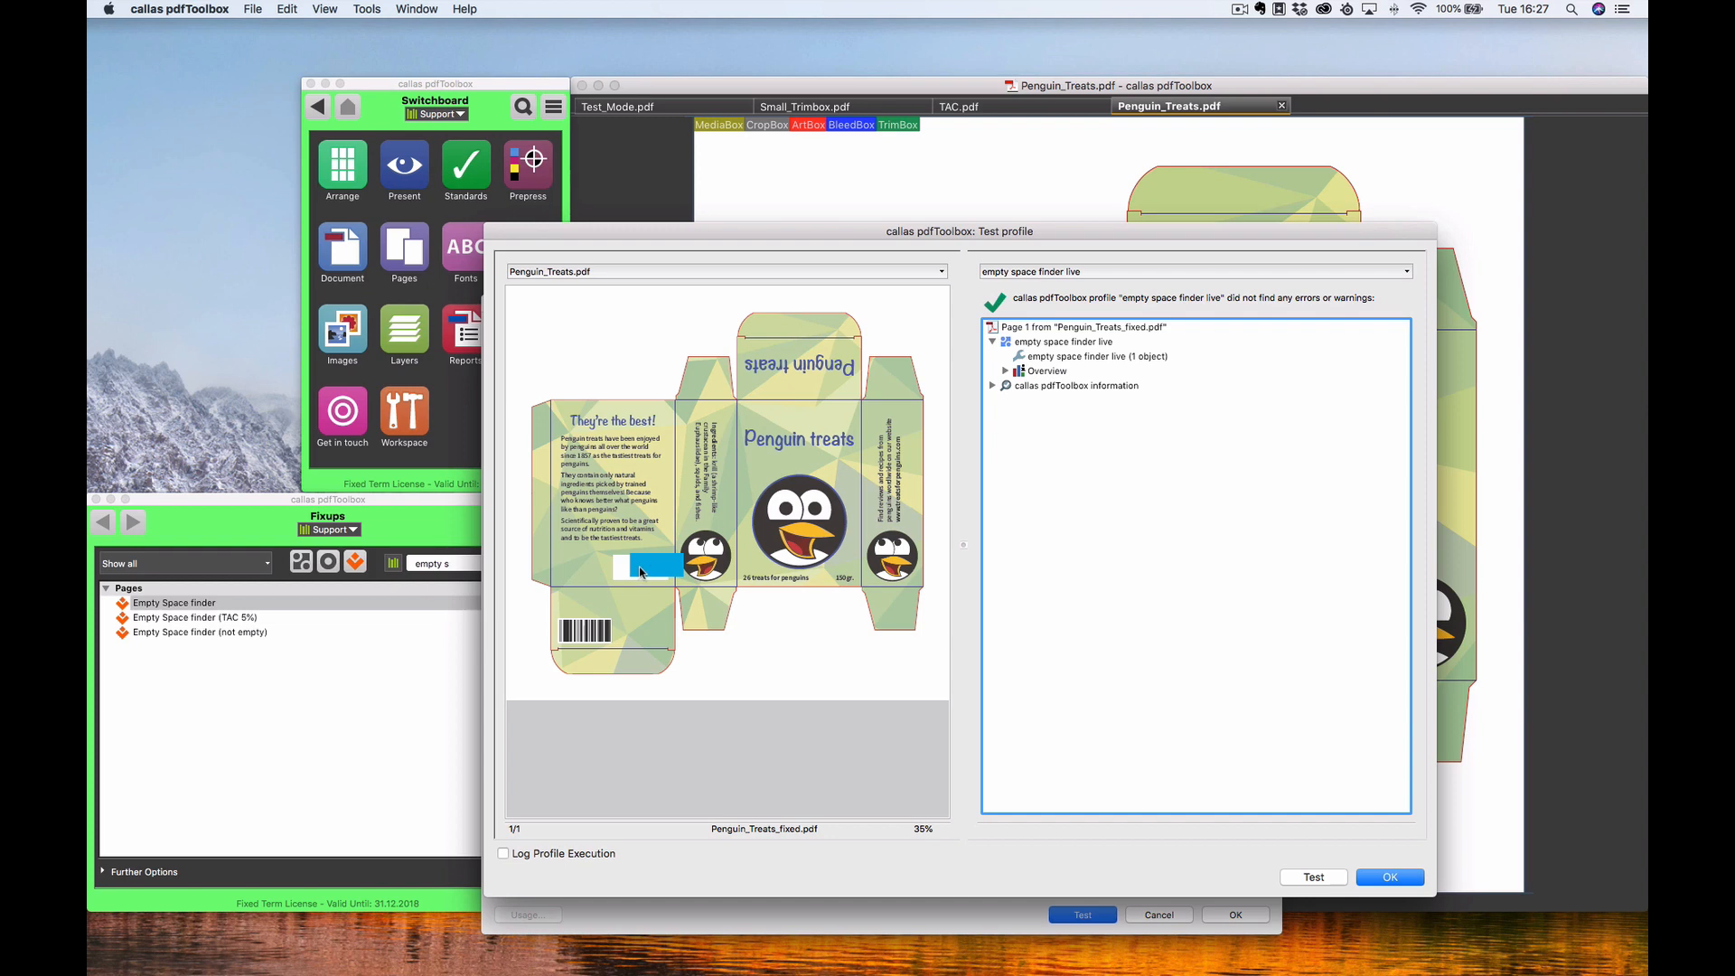
pyautogui.click(1375, 880)
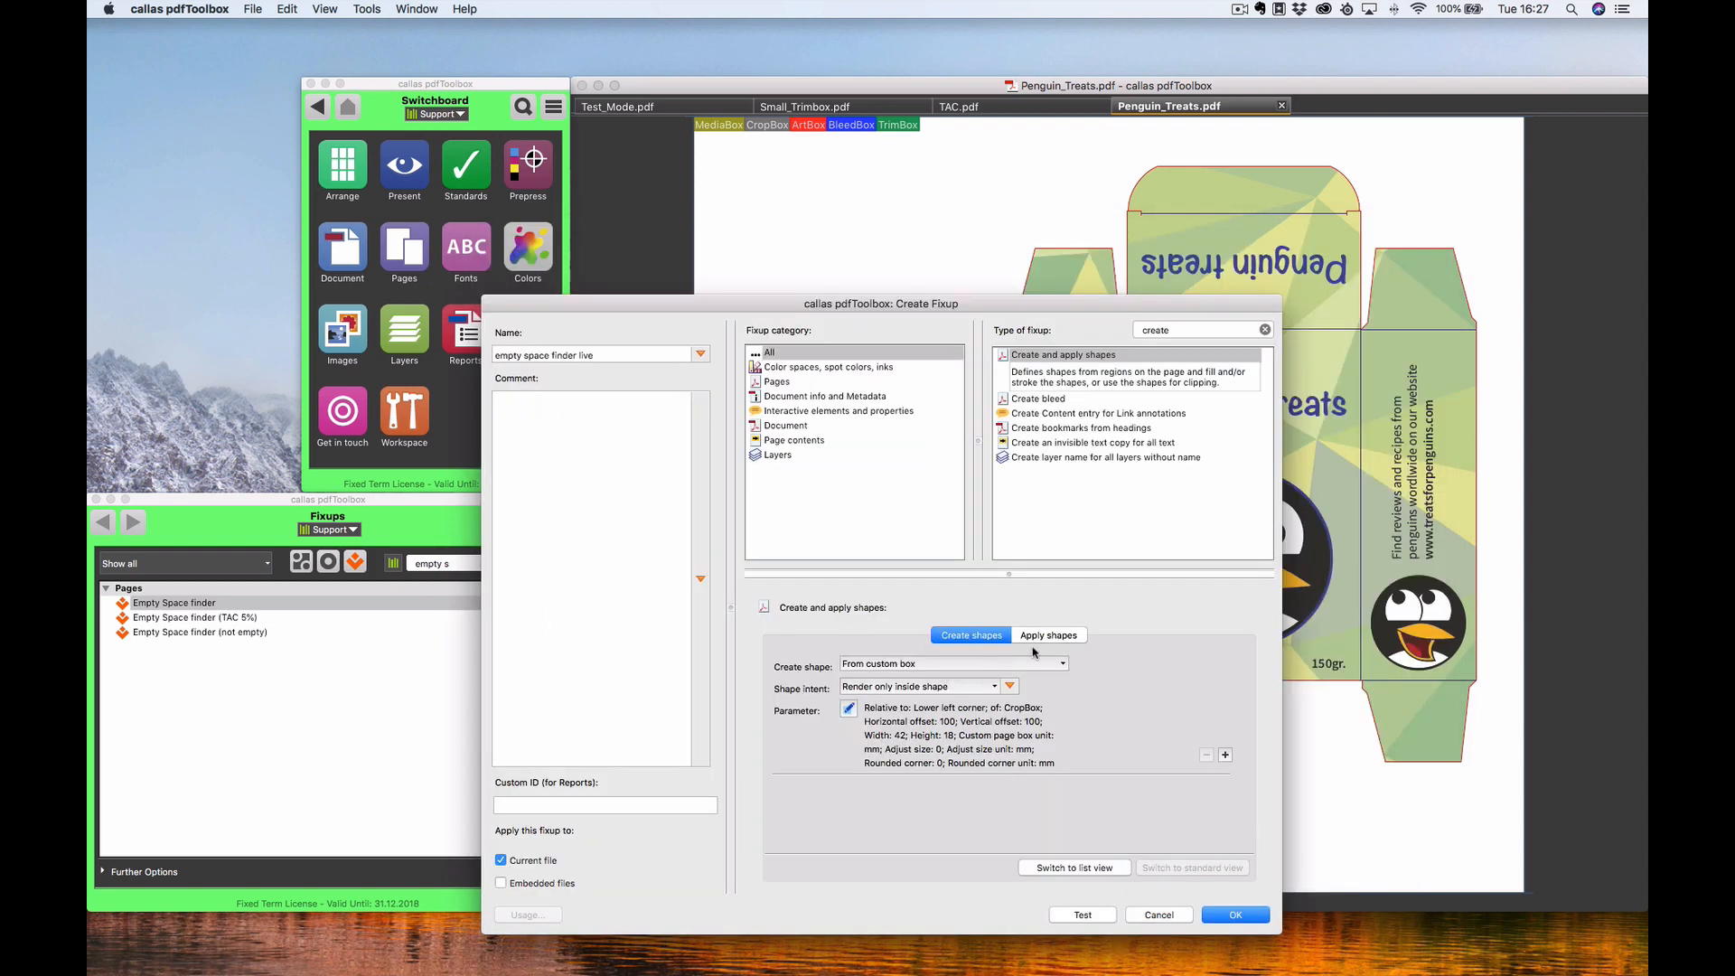
# Step: Set the custom box's vertical offset to 98 mm and its horizontal offset to 80 mm, and test the fixup
pyautogui.click(848, 708)
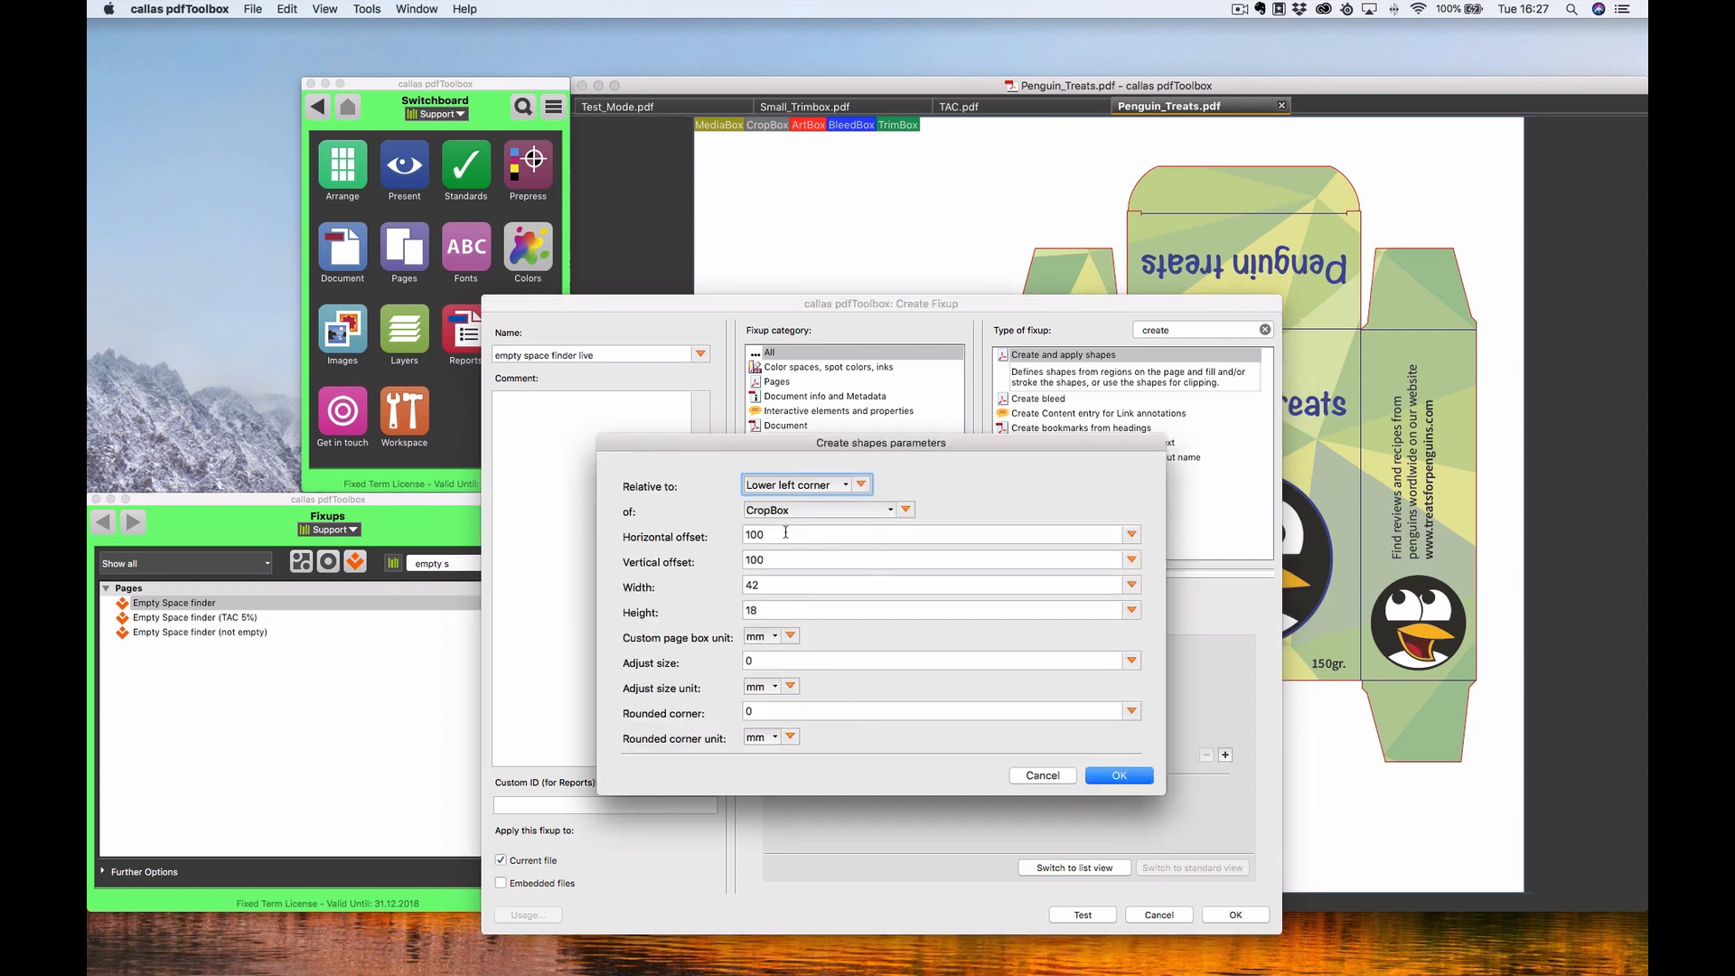
pyautogui.click(778, 559)
pyautogui.write('98')
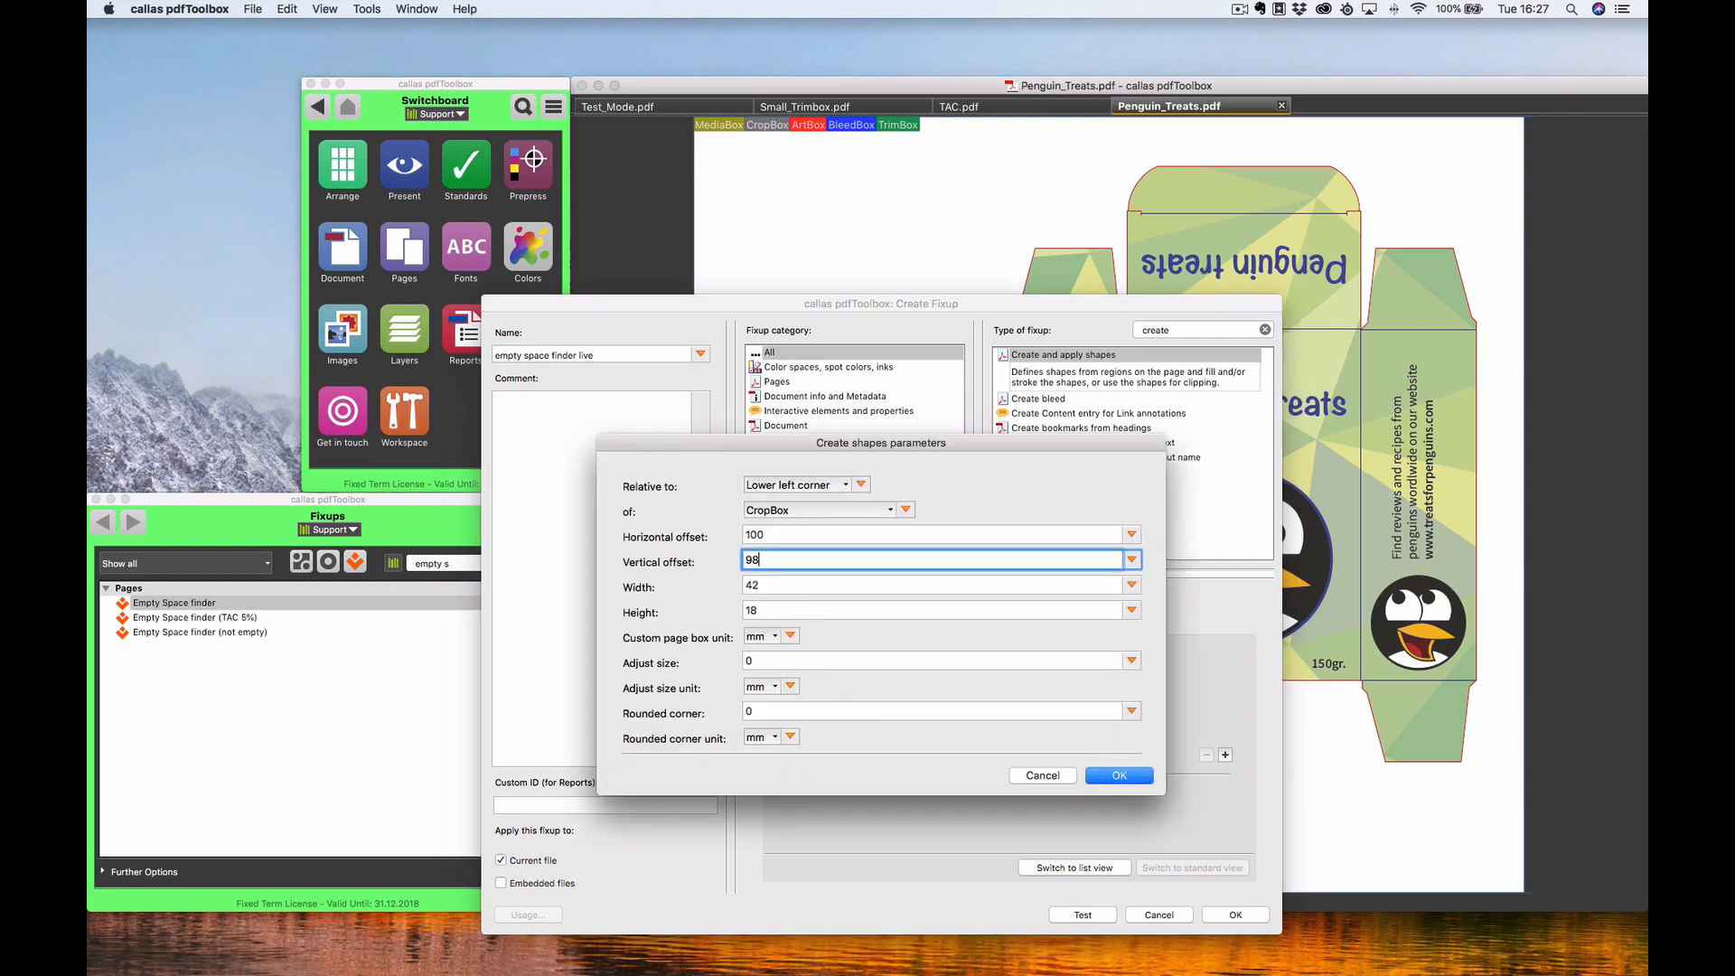
pyautogui.click(795, 533)
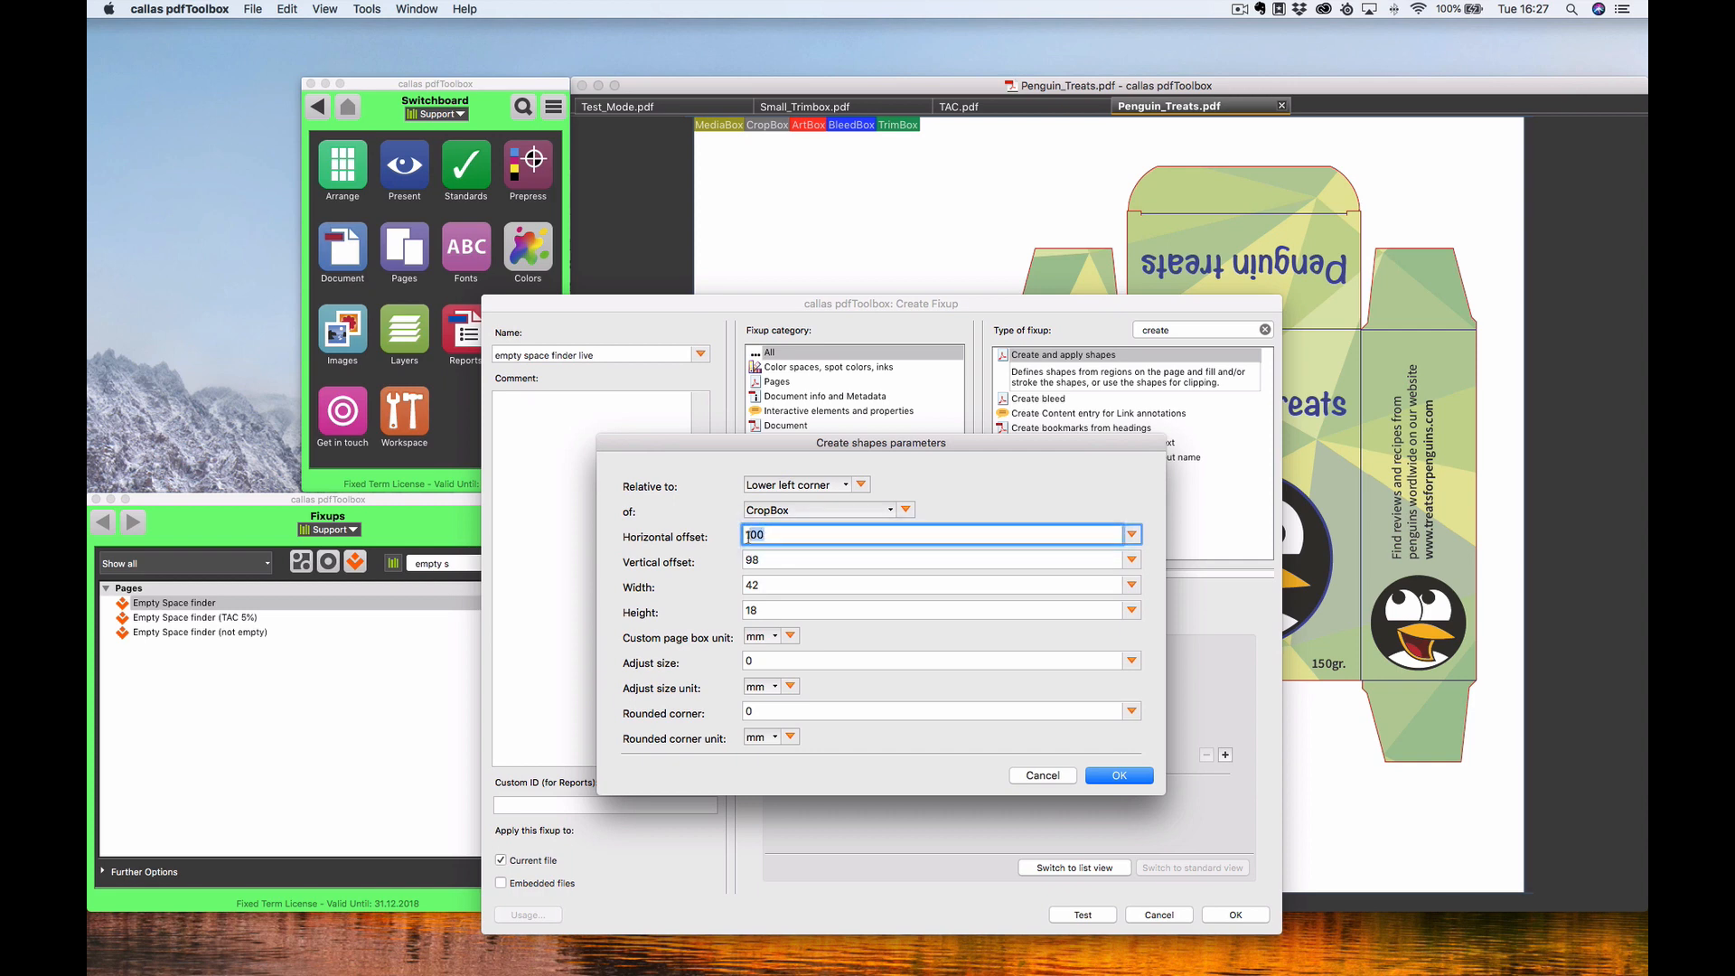
pyautogui.write('80')
pyautogui.click(1119, 776)
pyautogui.click(1096, 917)
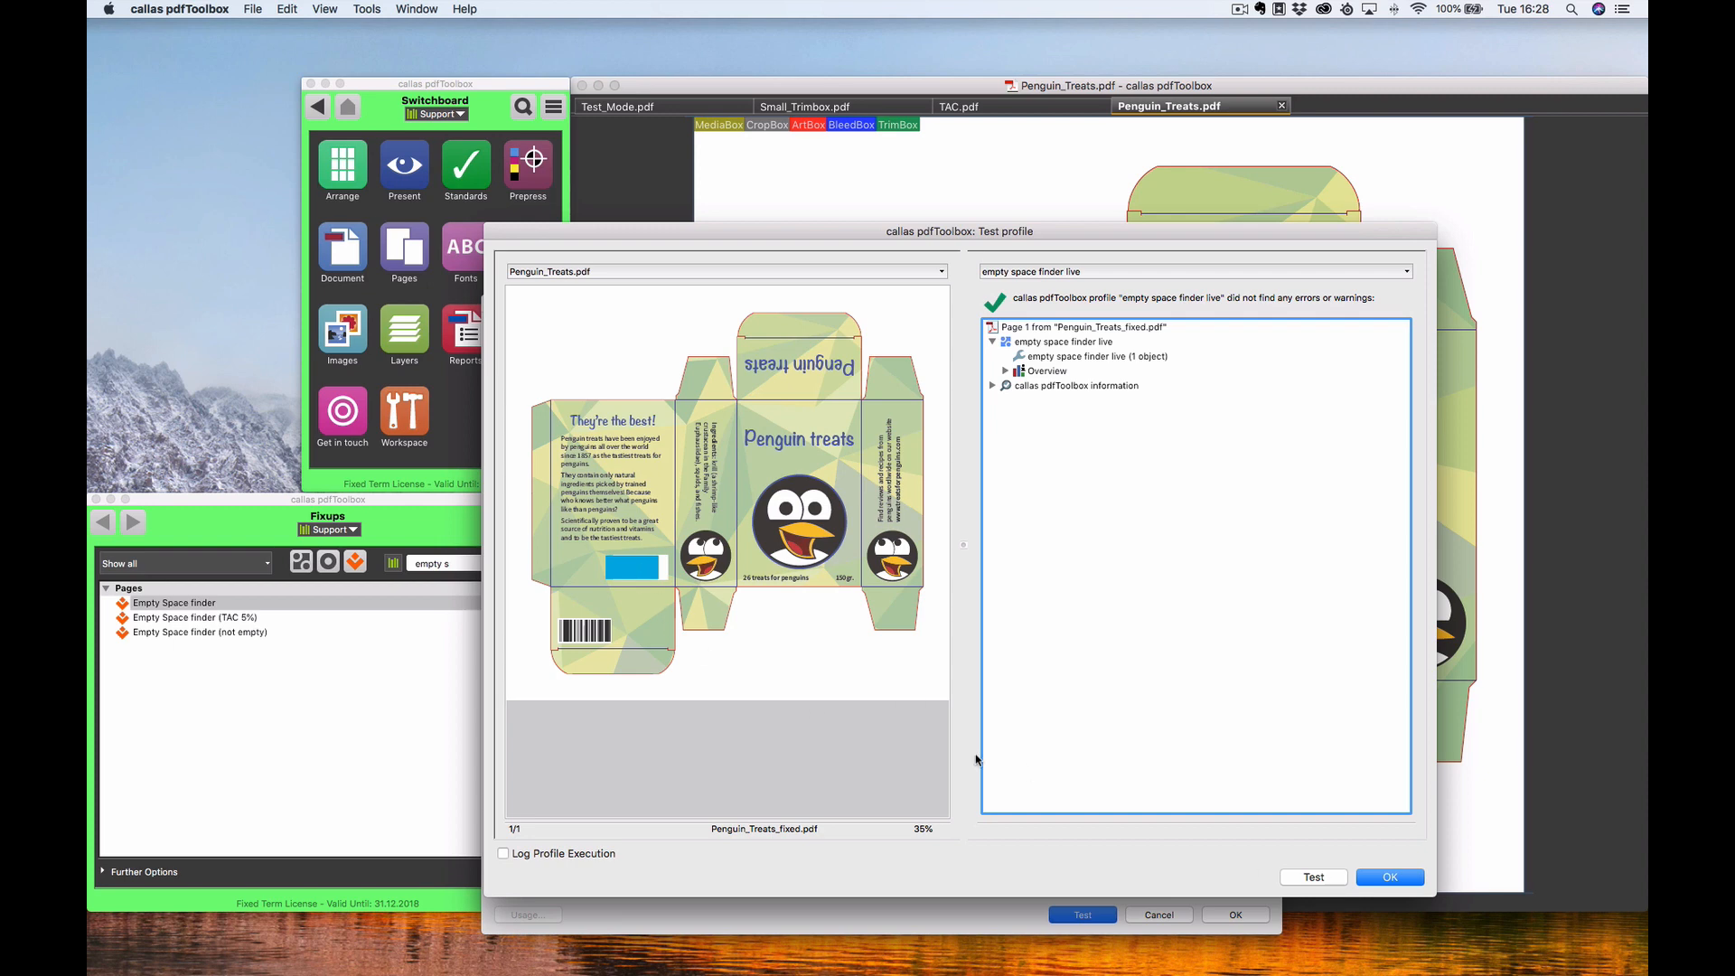
pyautogui.click(1384, 874)
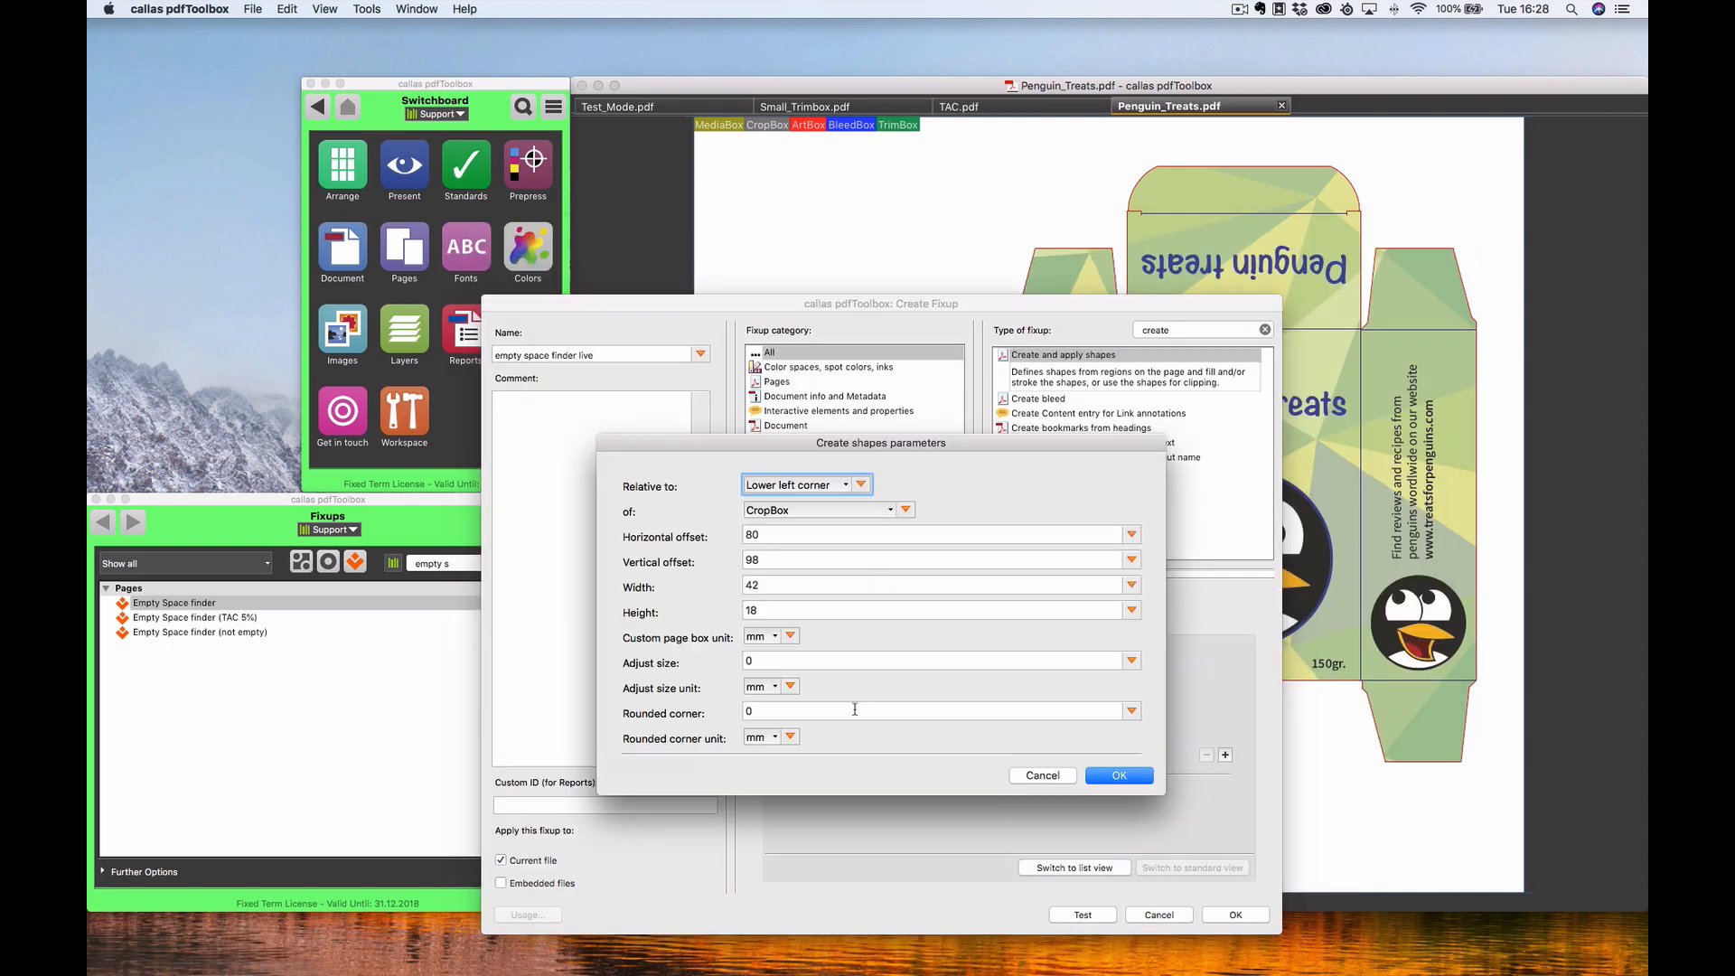
# Step: Set the custom box's horizontal offset to 87 mm and test the fixup on Penguin_Treats.pdf
pyautogui.click(757, 534)
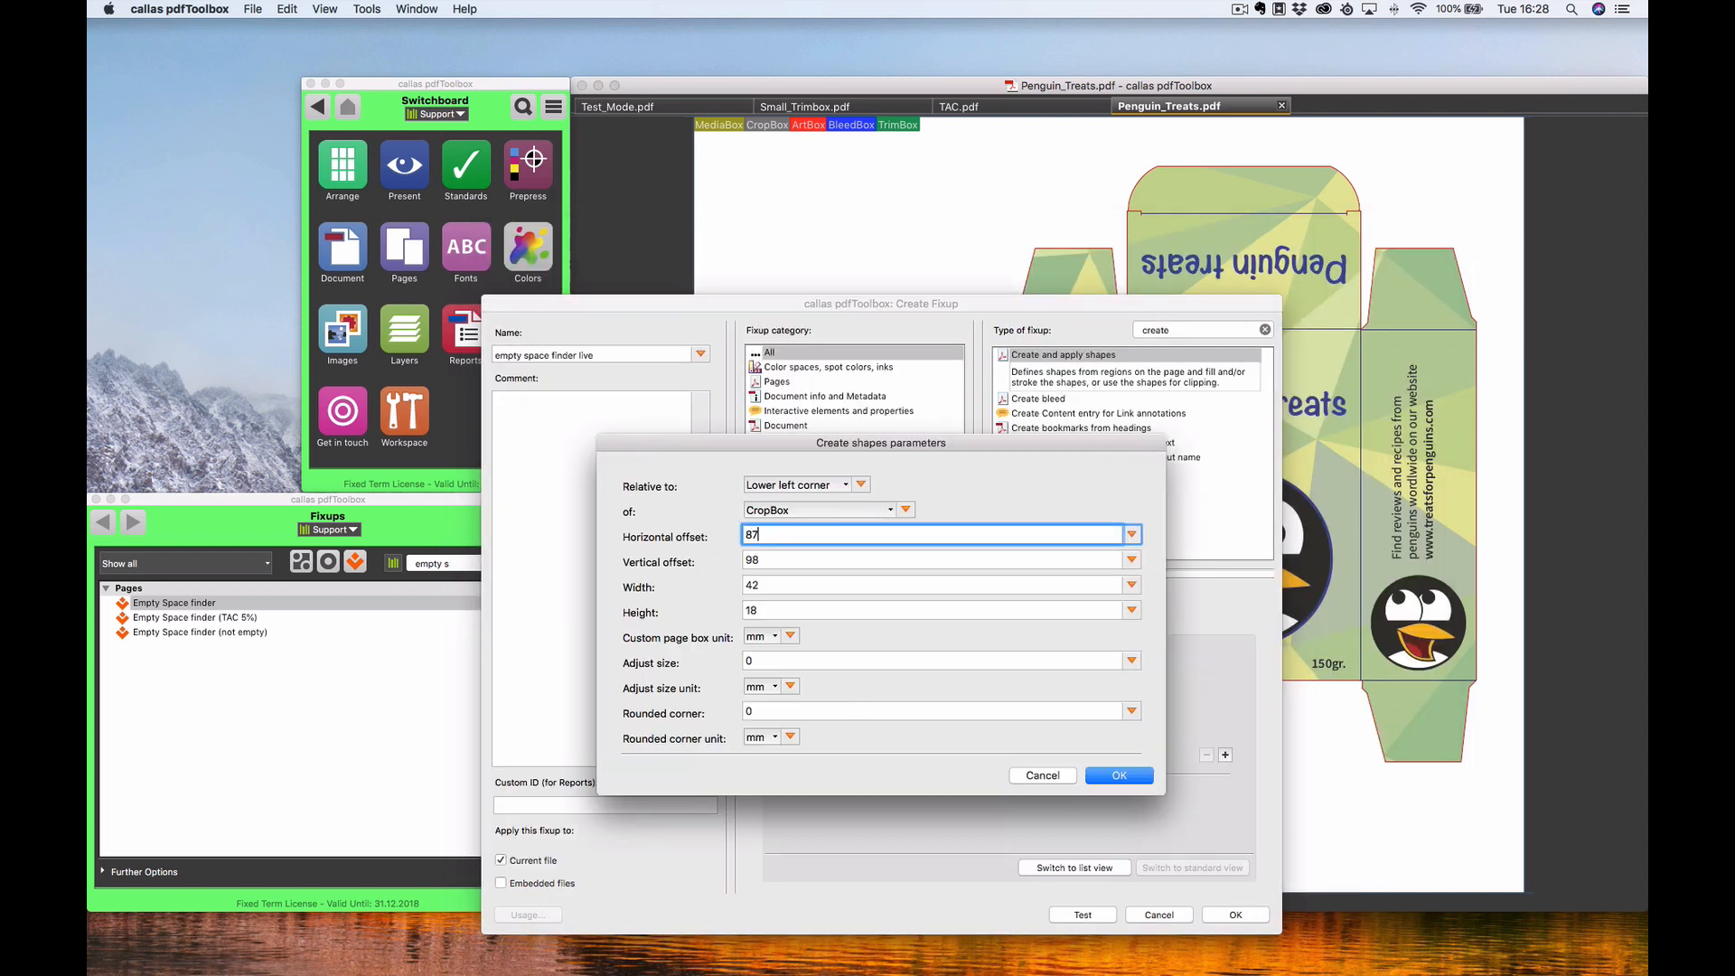
pyautogui.click(1111, 777)
pyautogui.click(1090, 913)
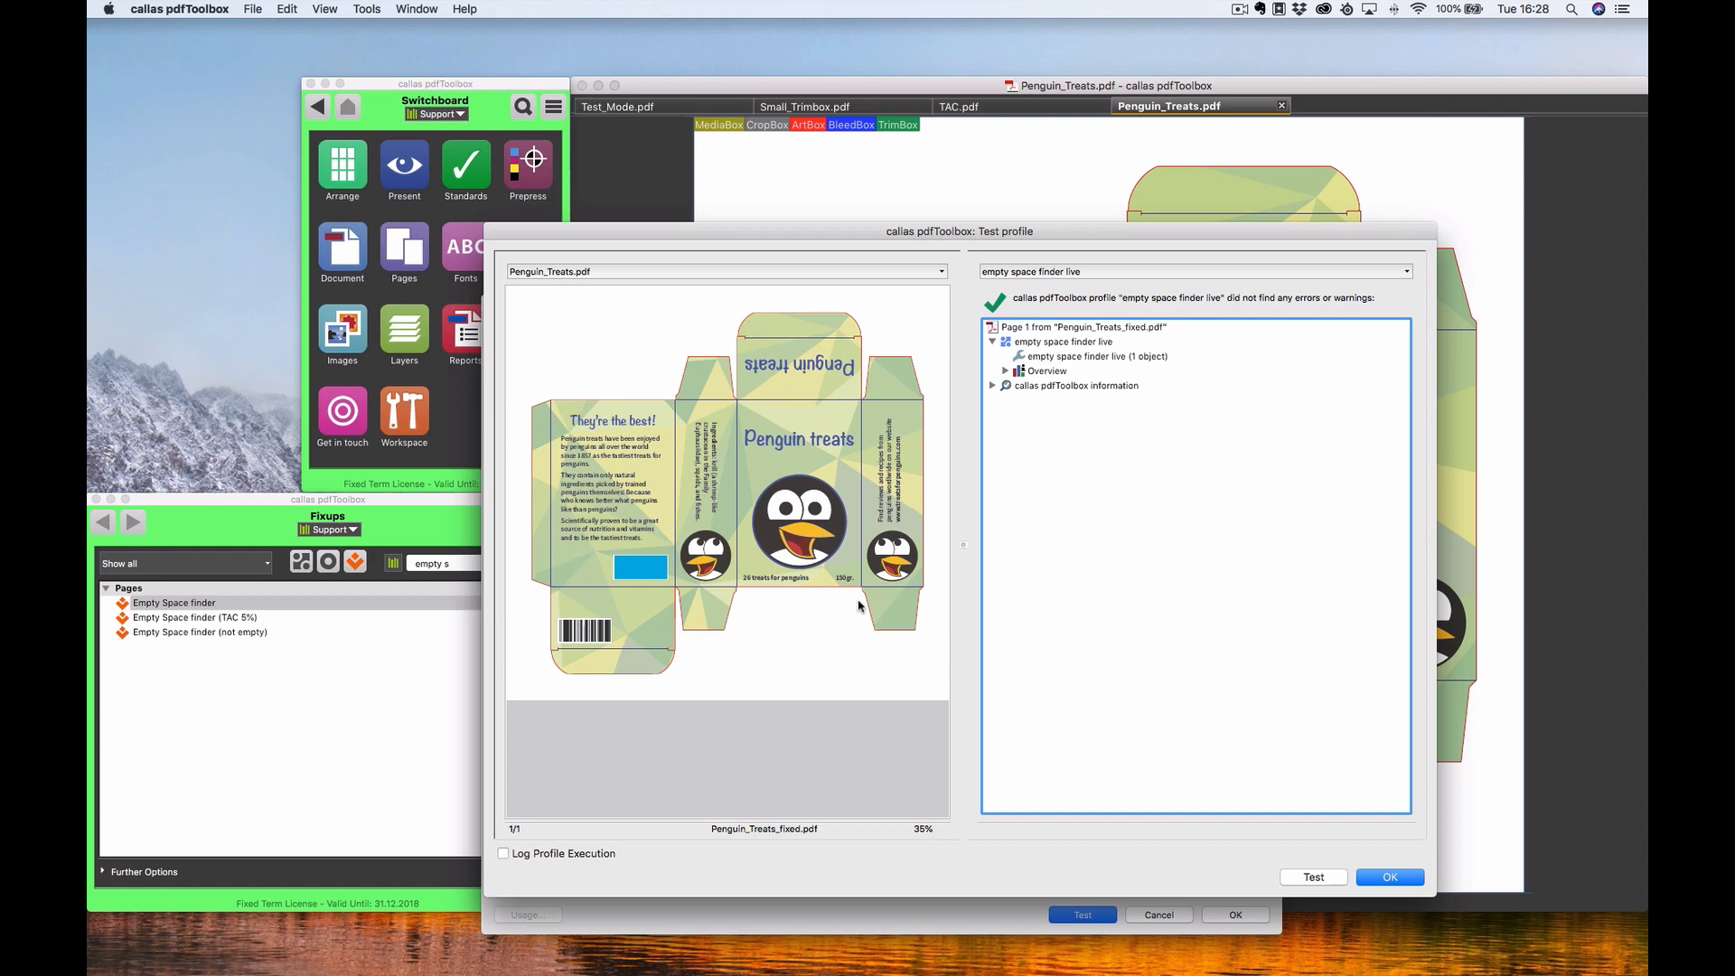
pyautogui.click(1372, 881)
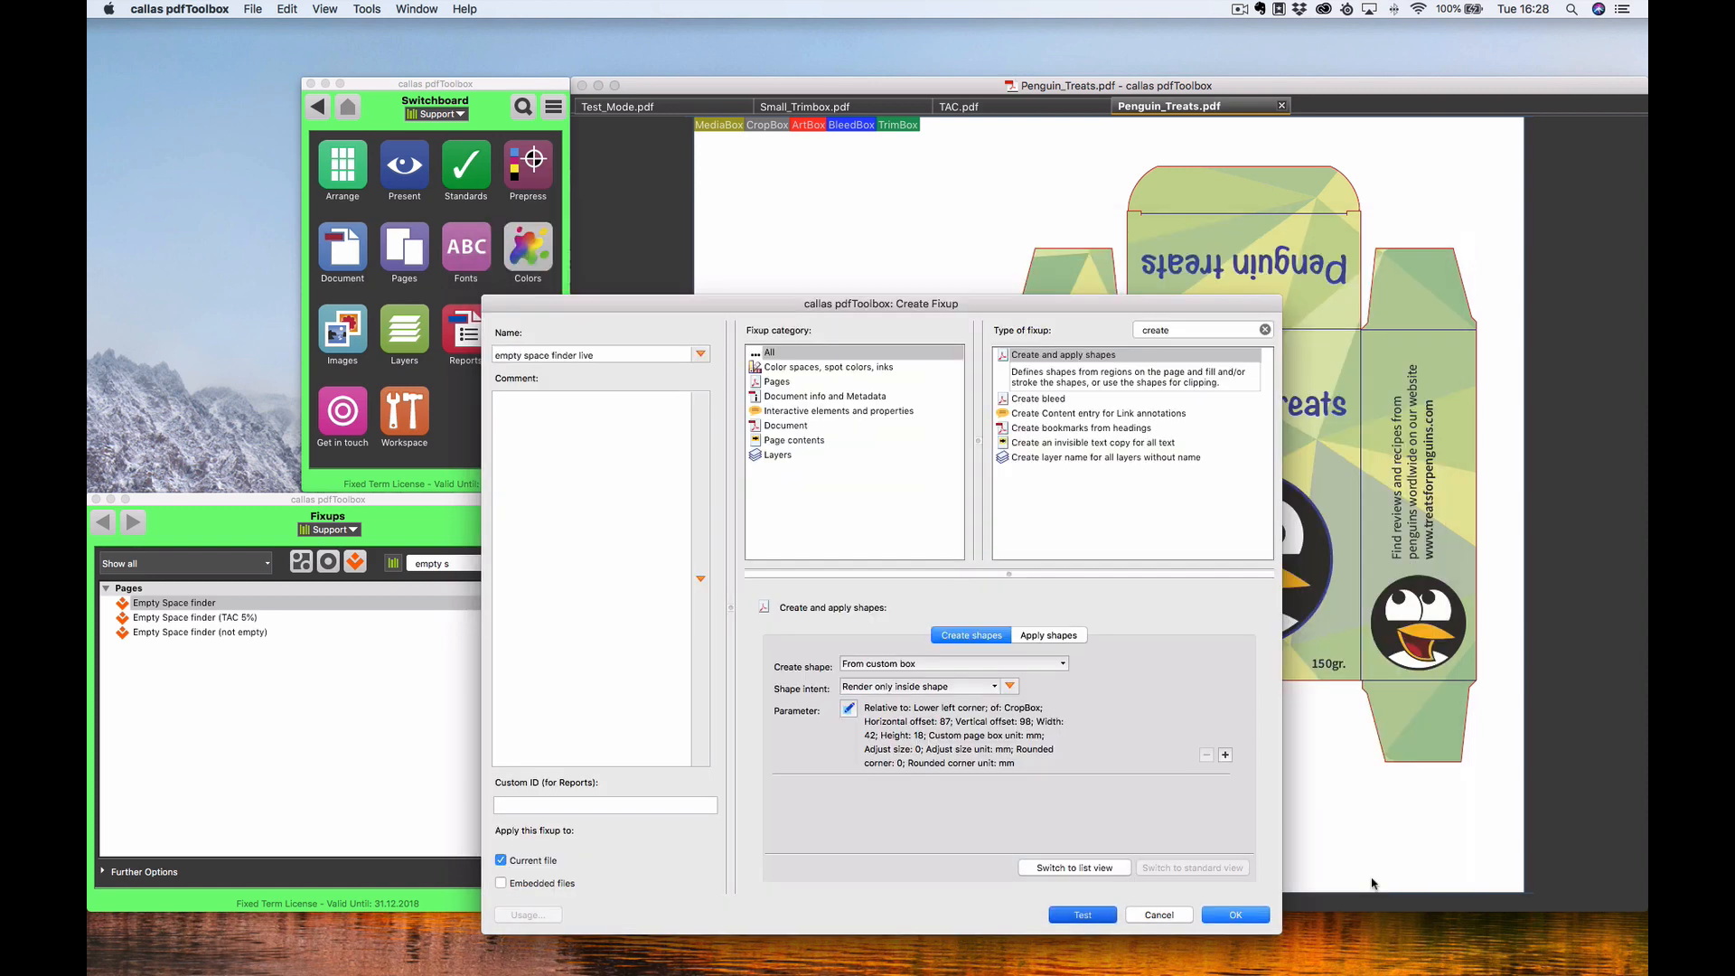
# Step: Review the custom box's offsets, width and height, and close the parameters and the fixup without saving
pyautogui.click(847, 708)
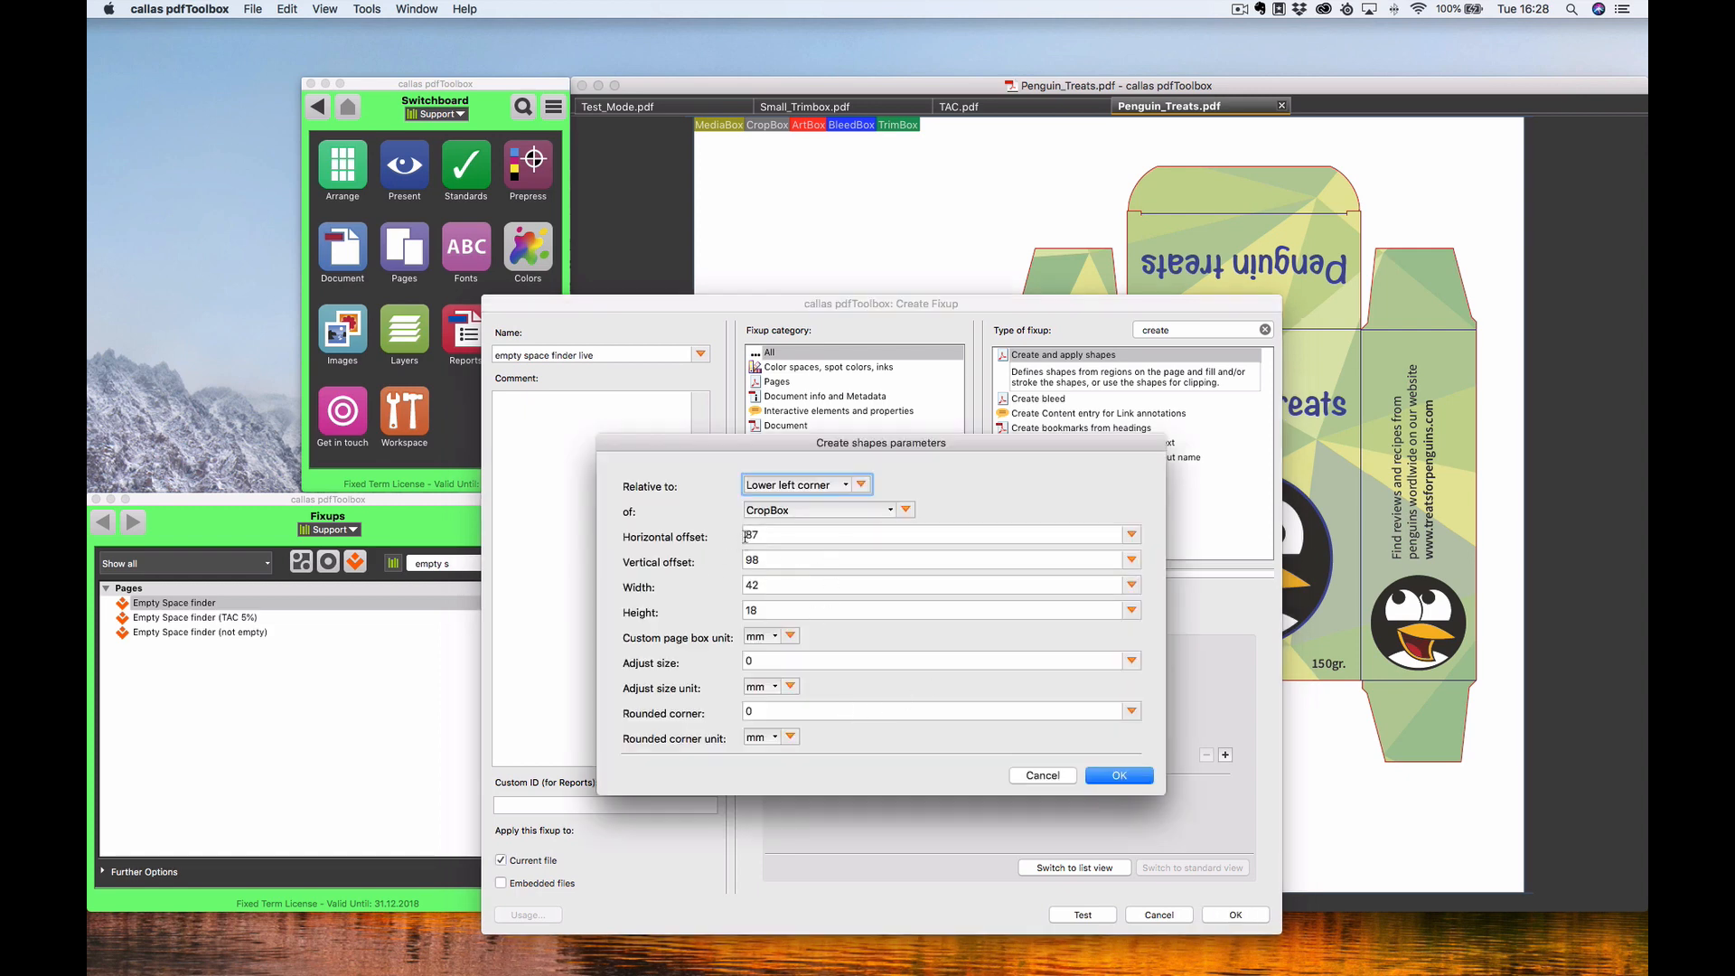
pyautogui.click(773, 535)
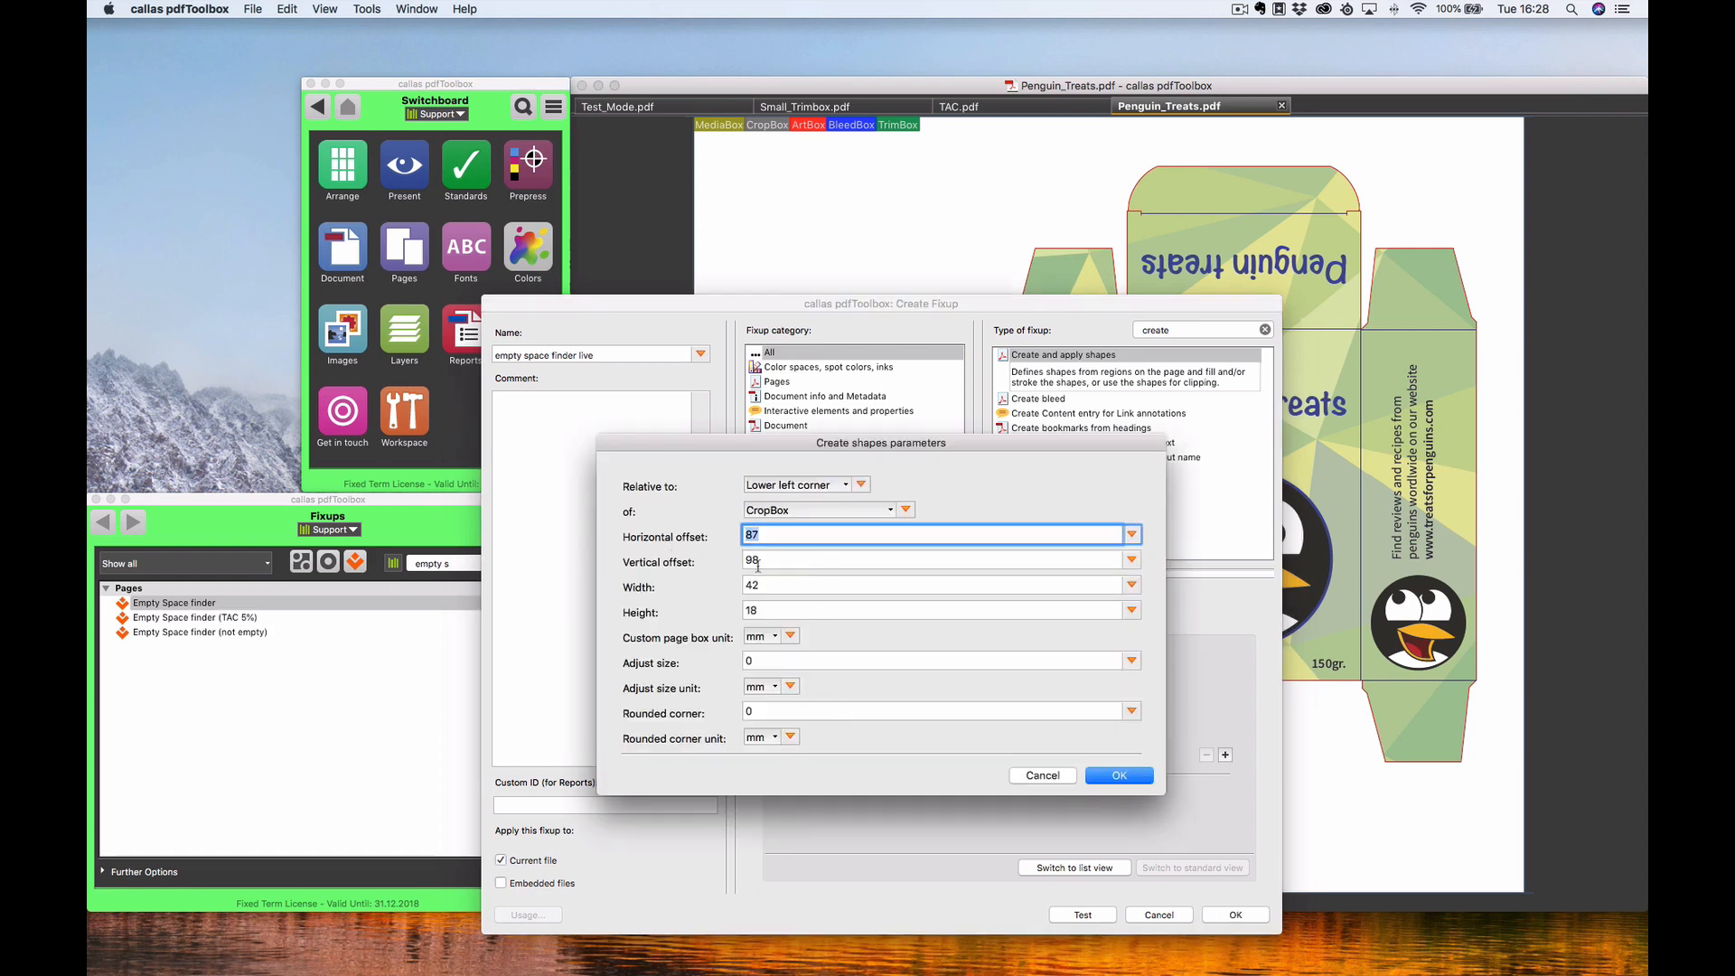
pyautogui.click(748, 560)
pyautogui.click(747, 587)
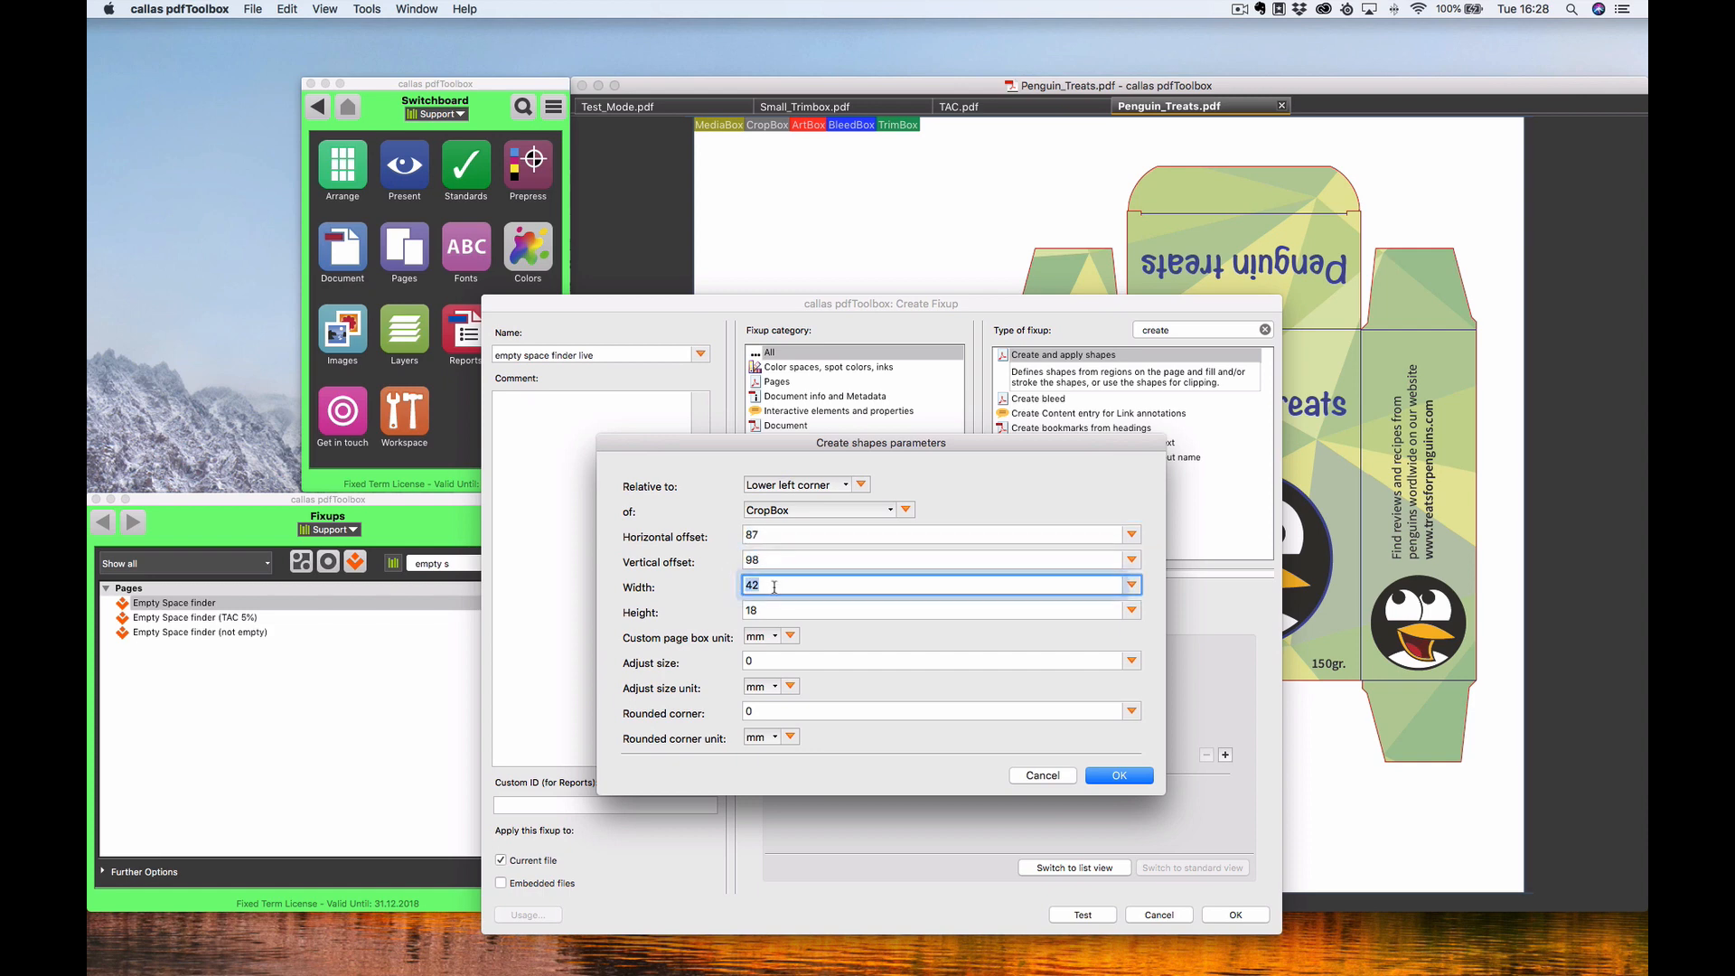
pyautogui.click(778, 610)
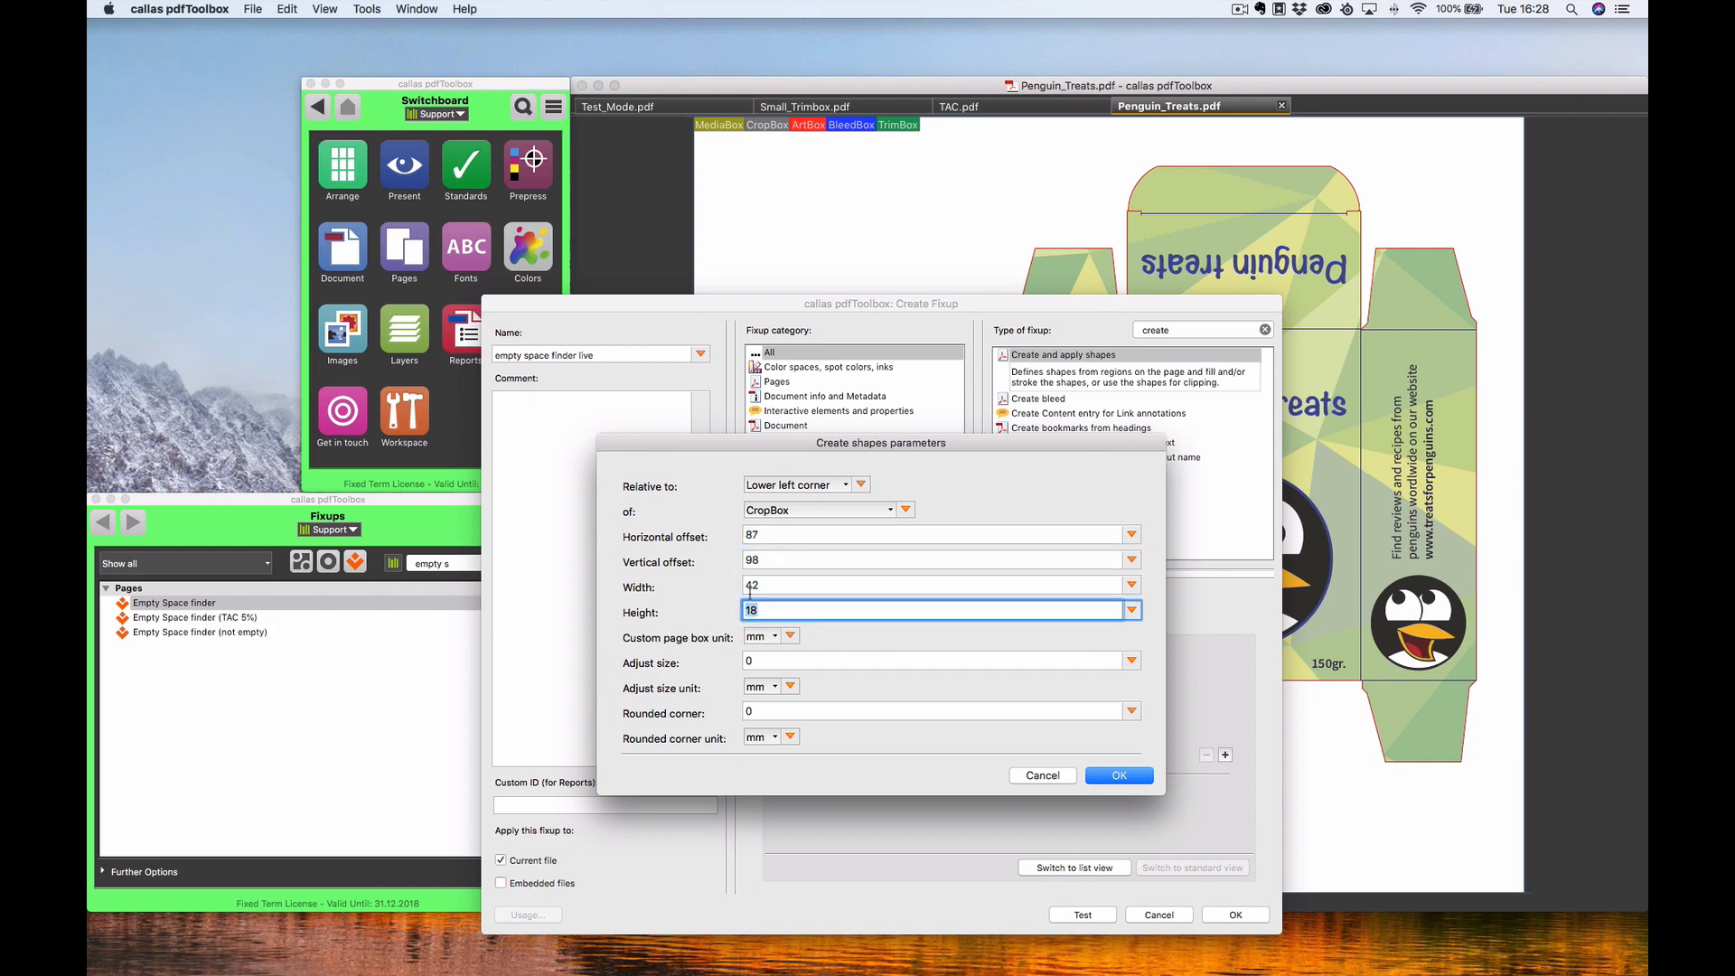
pyautogui.click(1039, 775)
pyautogui.click(1160, 915)
# Step: Edit the "empty space live" check, setting its custom area to X-offset 87, Y-offset 98, width 42 and height 18
pyautogui.click(329, 563)
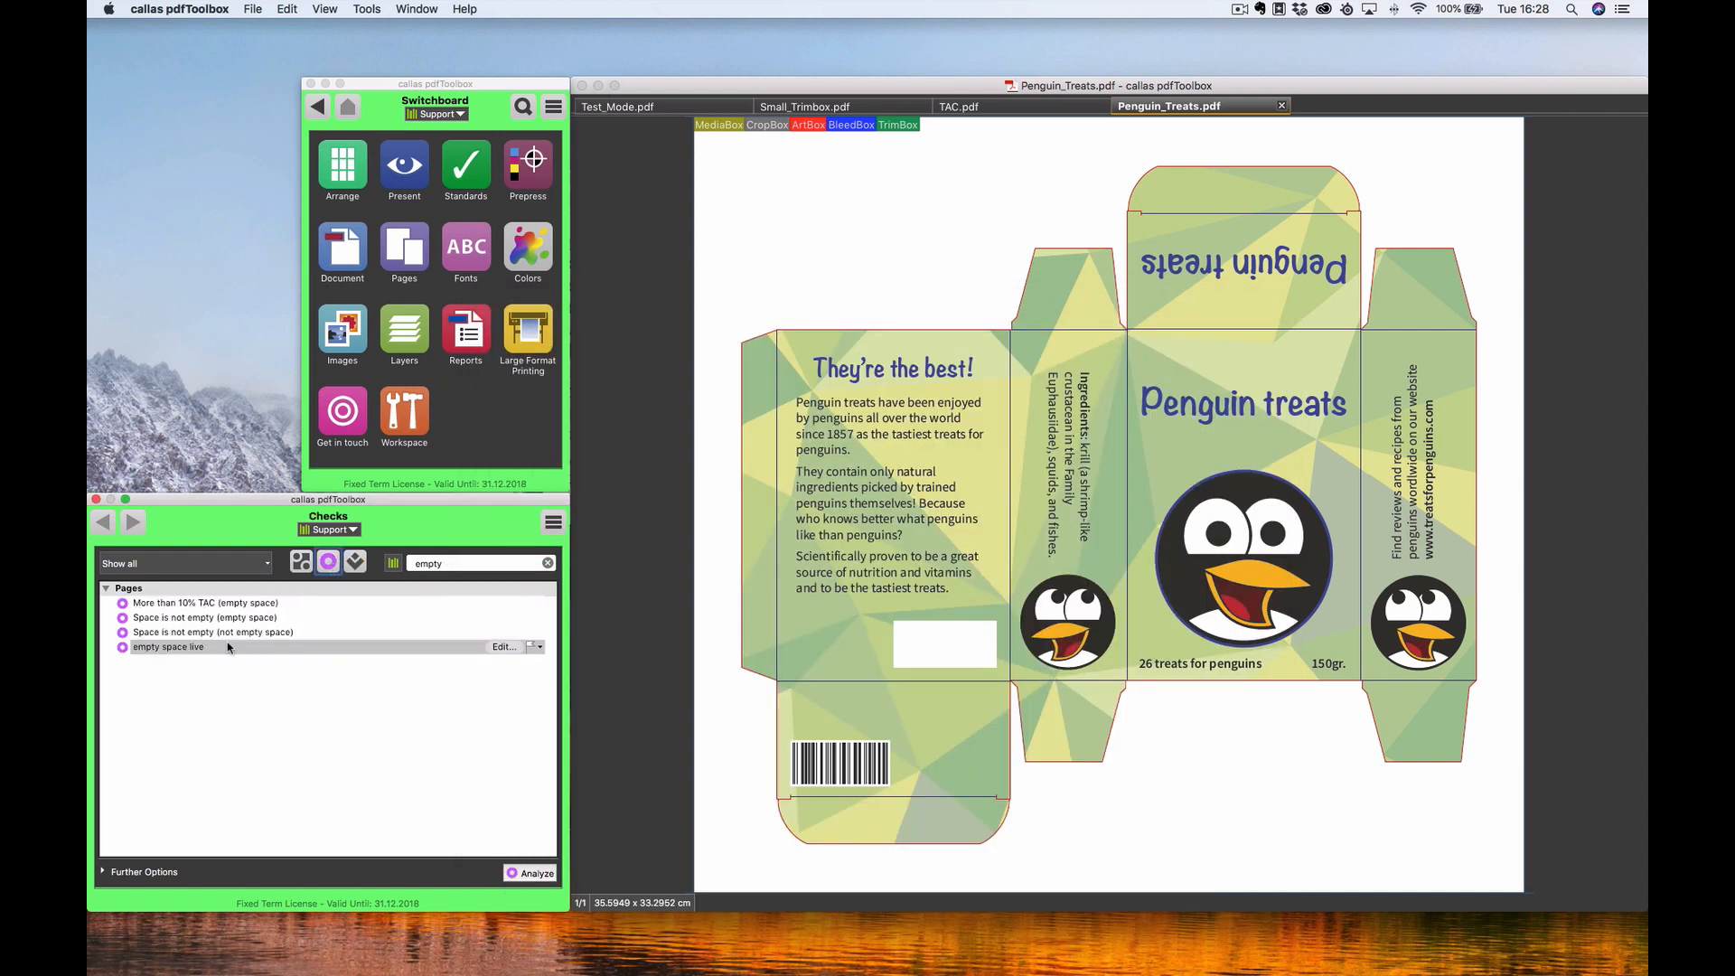
pyautogui.click(500, 647)
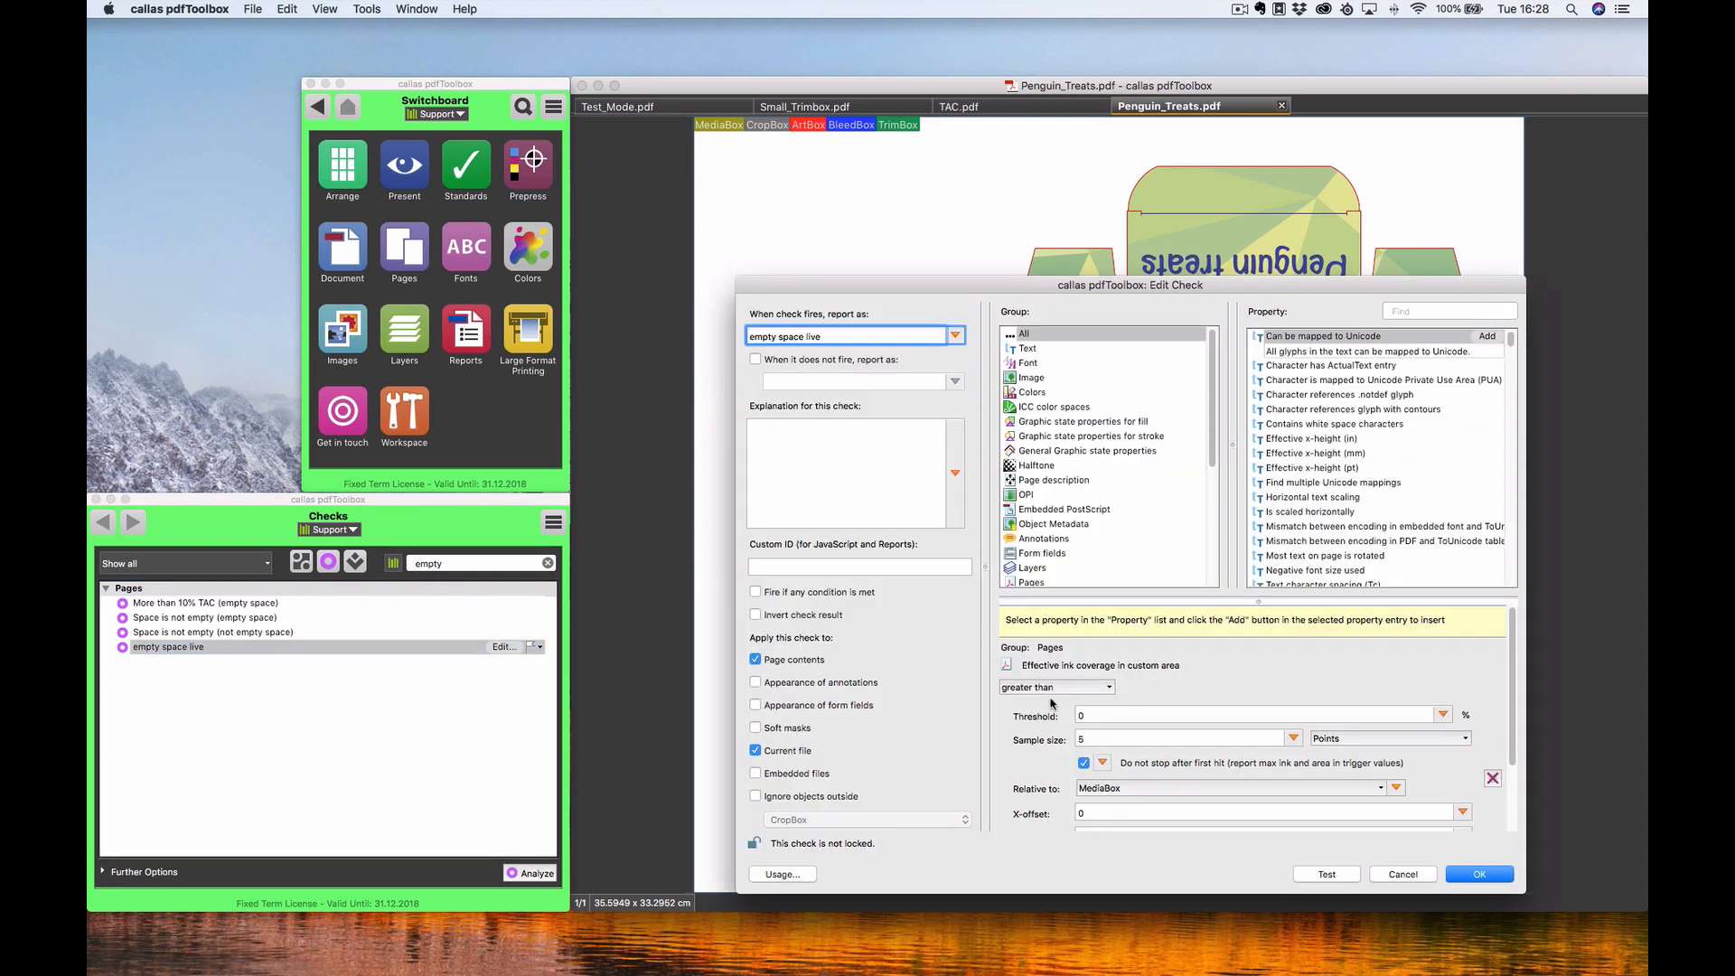
pyautogui.scroll(-3, 1152, 715)
pyautogui.click(1119, 723)
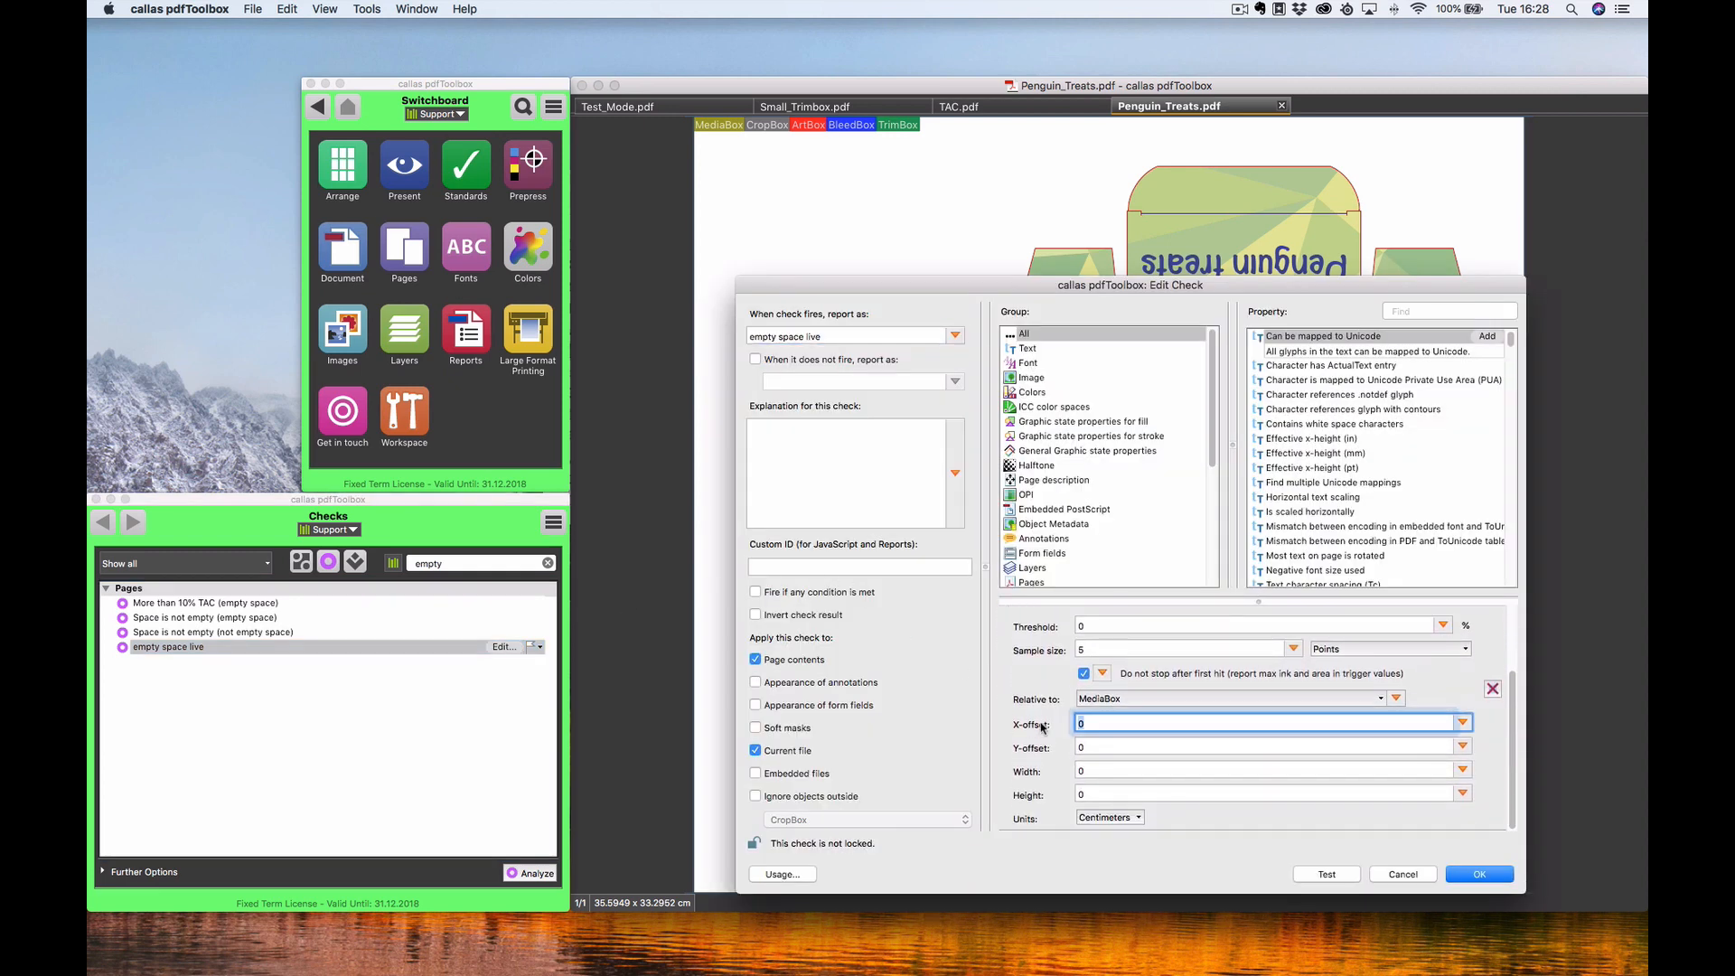
pyautogui.write('87')
pyautogui.press('Tab')
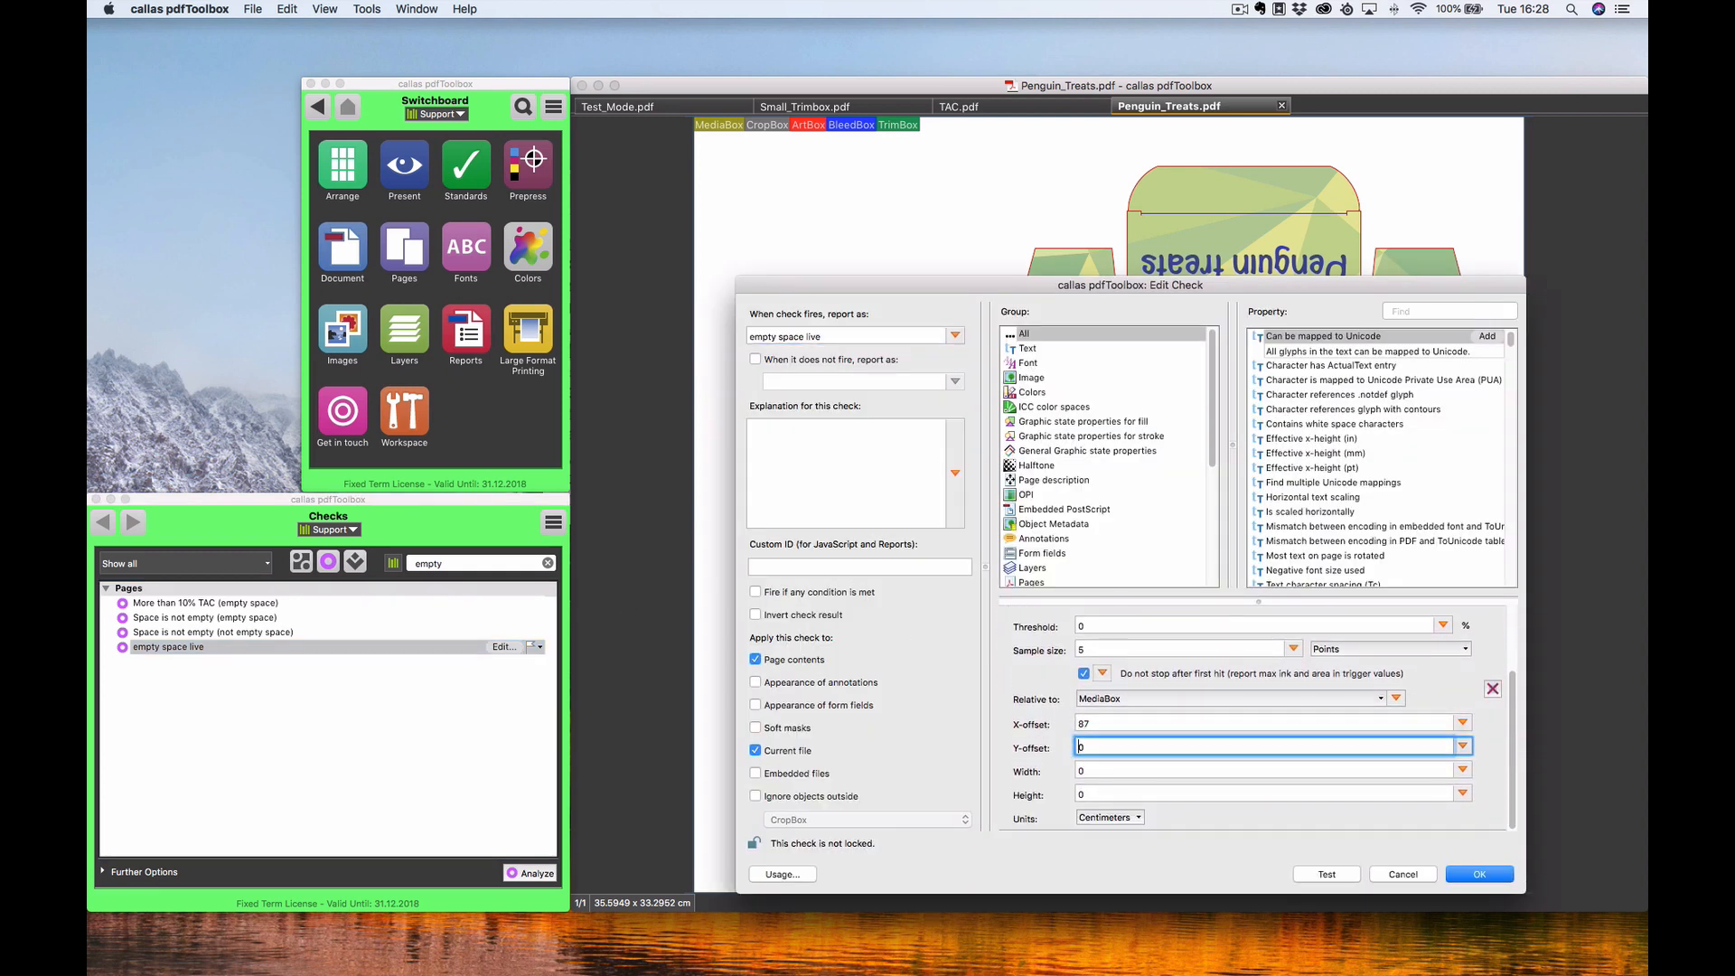
pyautogui.write('98')
pyautogui.press('Tab')
pyautogui.write('42')
pyautogui.press('Tab')
pyautogui.write('18')
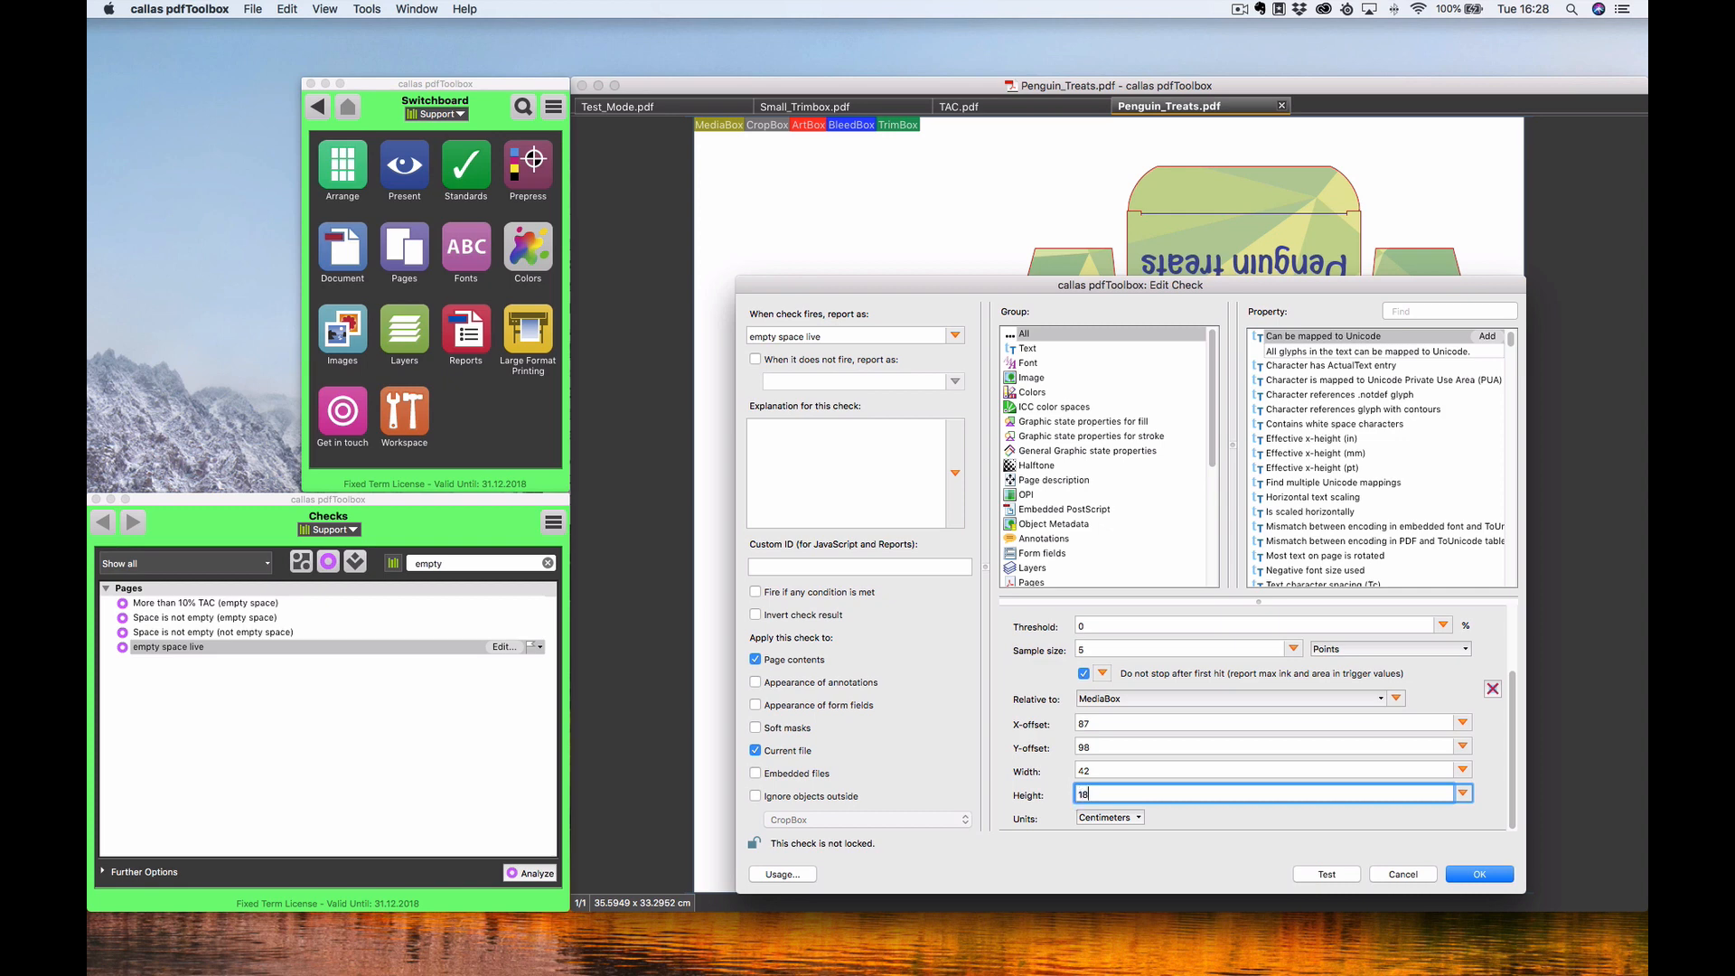
# Step: Set the custom area's units to Millimeters and test the check on Penguin_Treats.pdf
pyautogui.click(1135, 821)
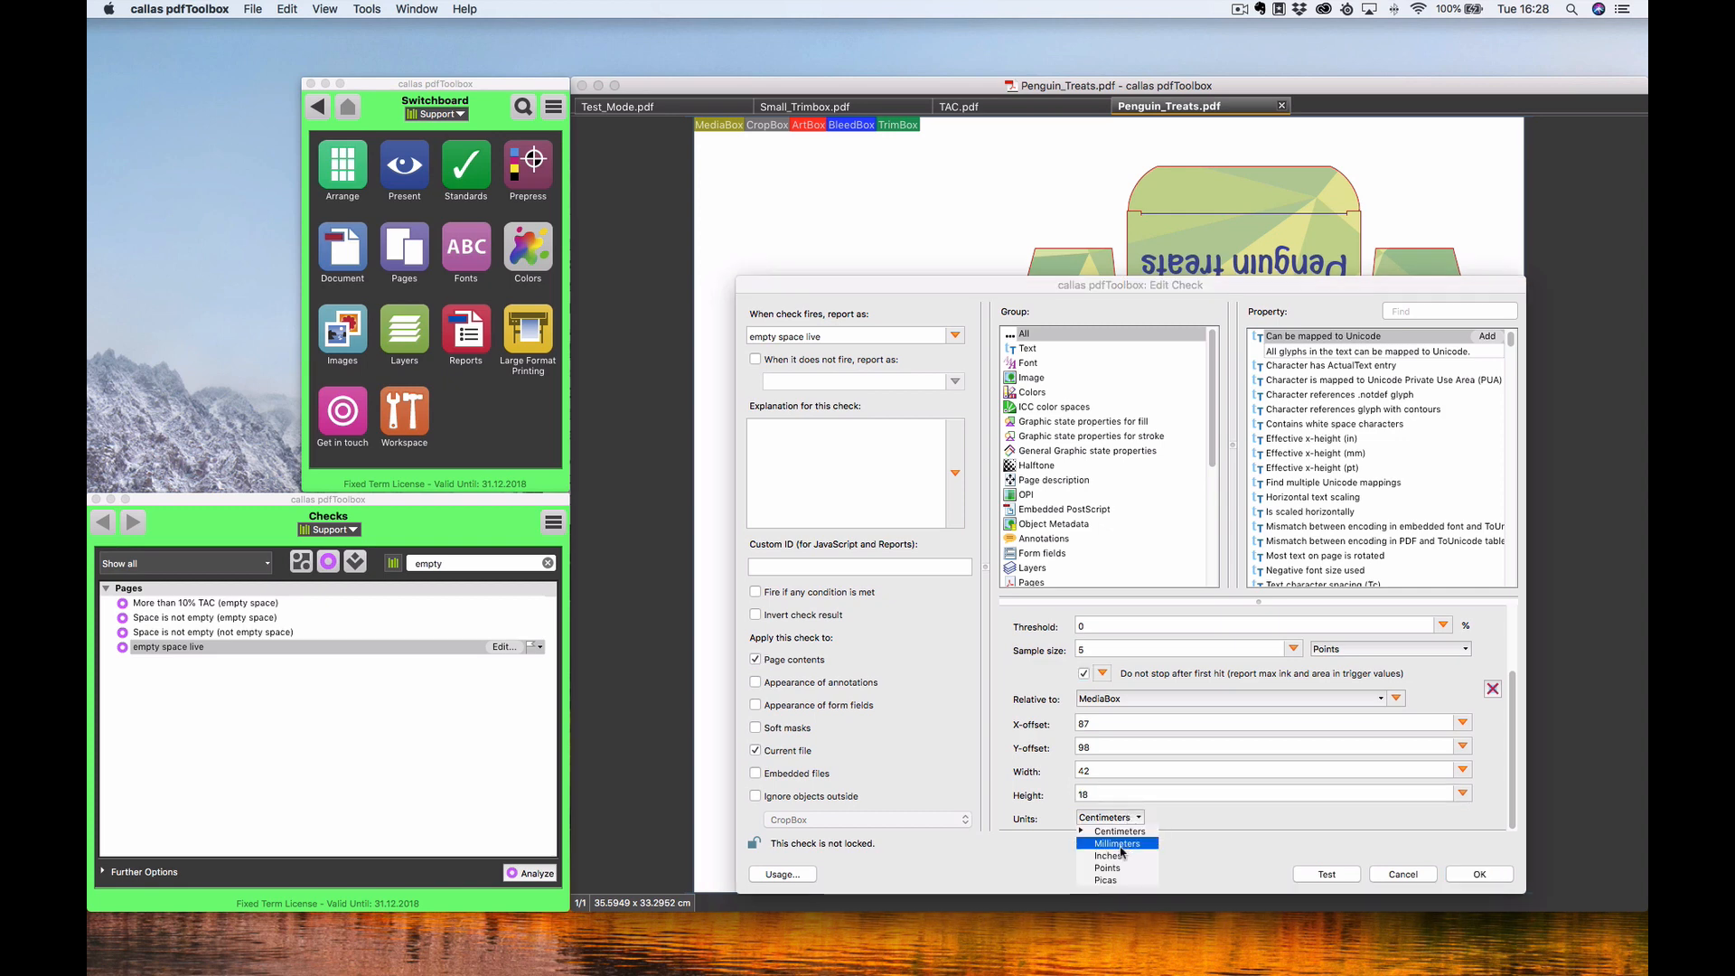
pyautogui.click(1128, 843)
pyautogui.click(1335, 874)
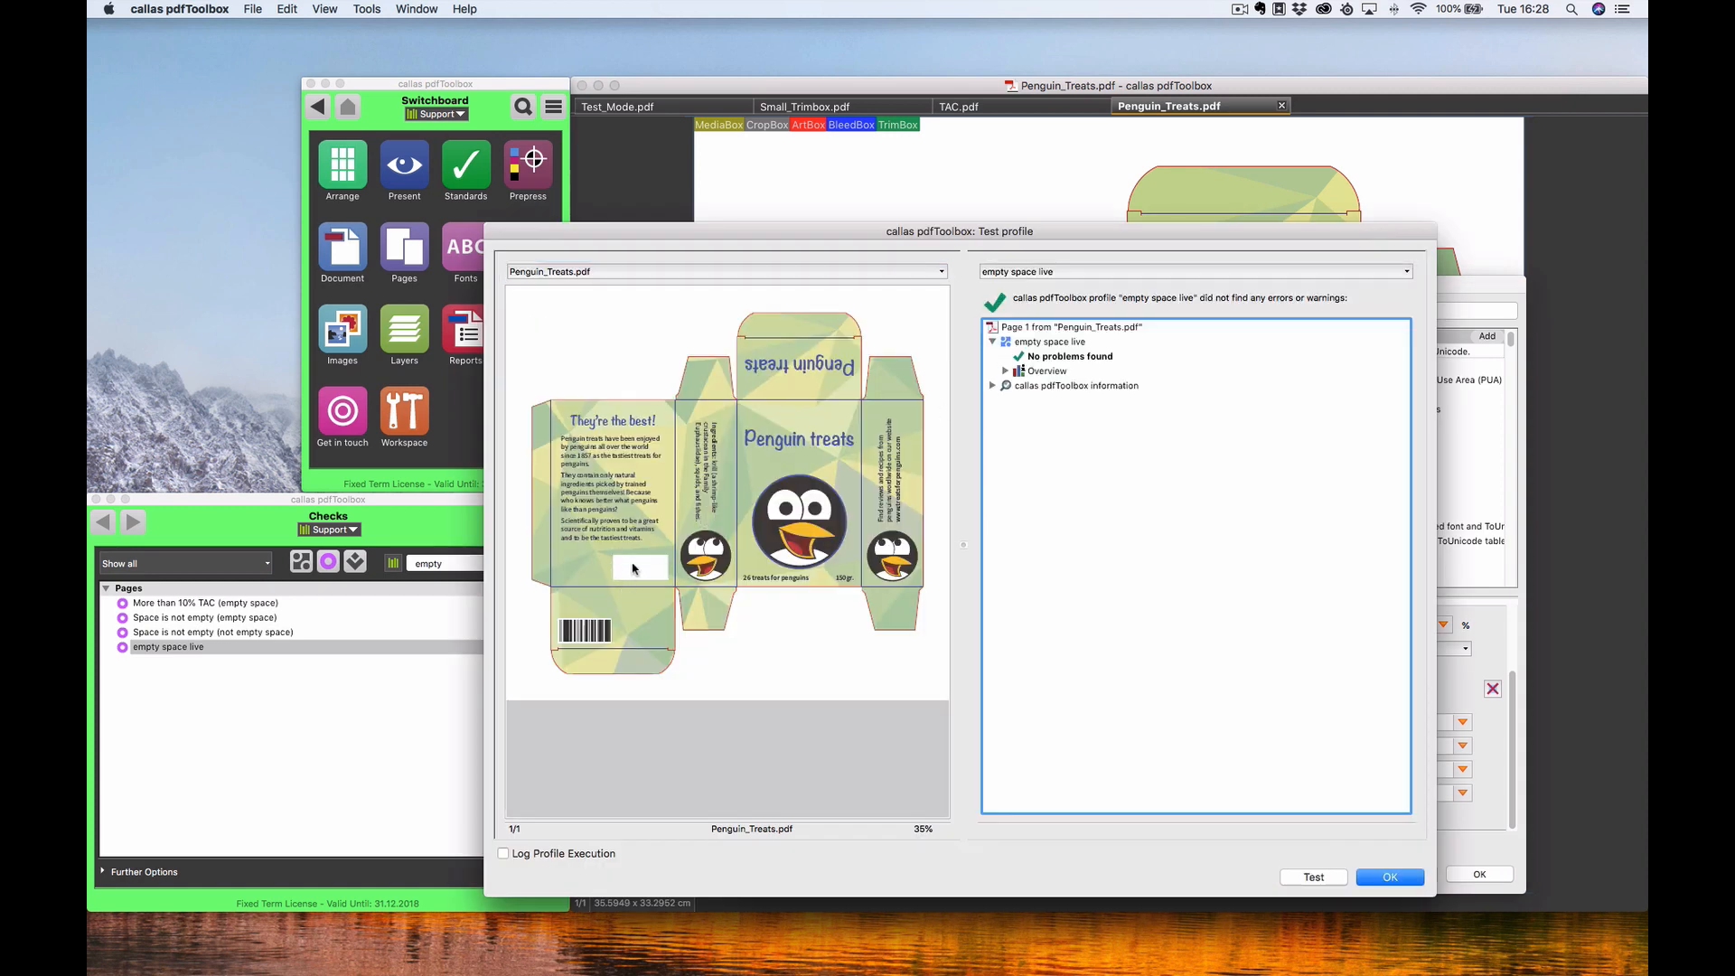
pyautogui.click(1373, 878)
# Step: Set the custom area's X-offset to 107 mm and test the check again
pyautogui.click(1078, 726)
pyautogui.write('107')
pyautogui.click(1325, 875)
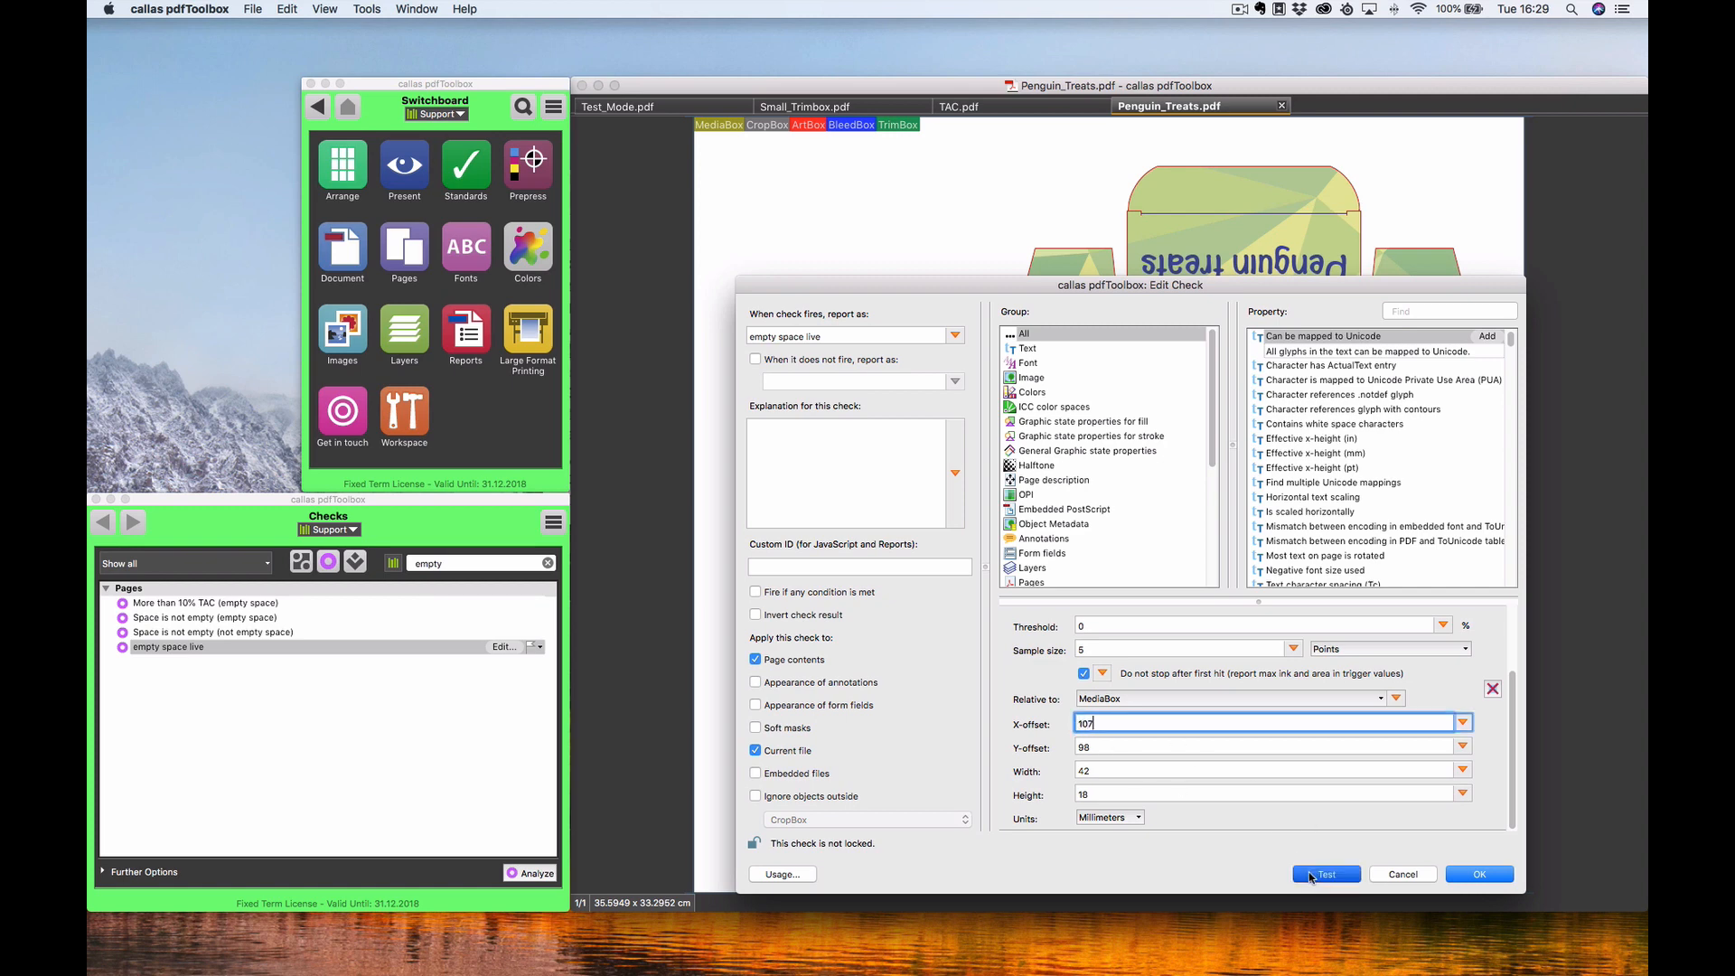